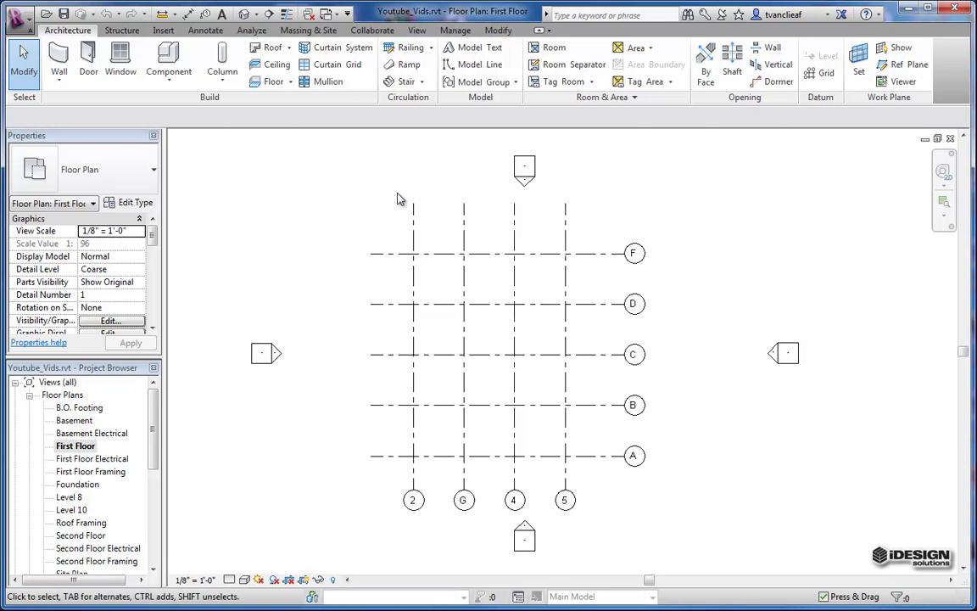
# Step: Expand the Wall dropdown on the Architecture tab to list the wall kinds
pyautogui.click(60, 77)
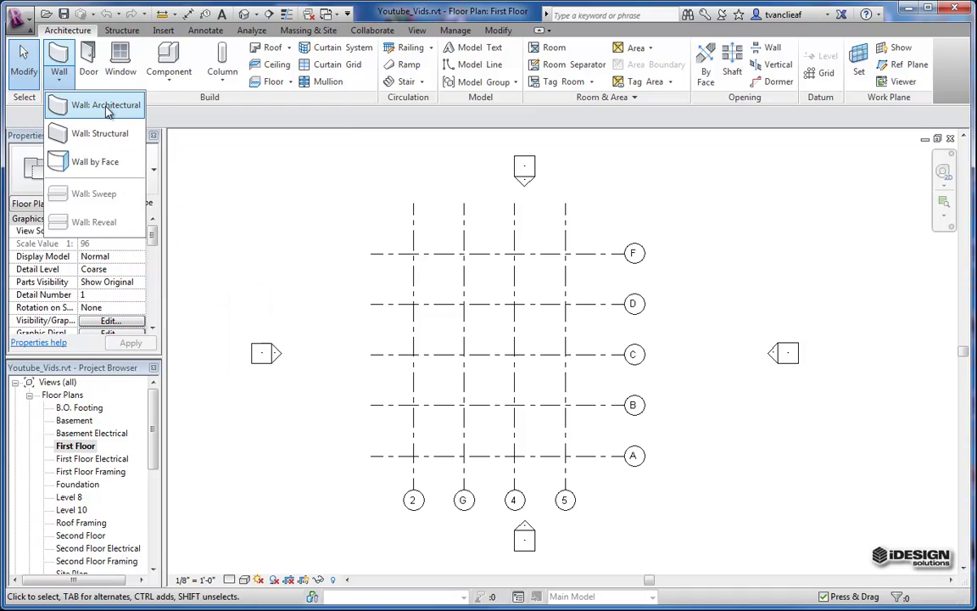
# Step: Start an architectural wall and pick the Generic - 8" - Filled type
pyautogui.click(119, 105)
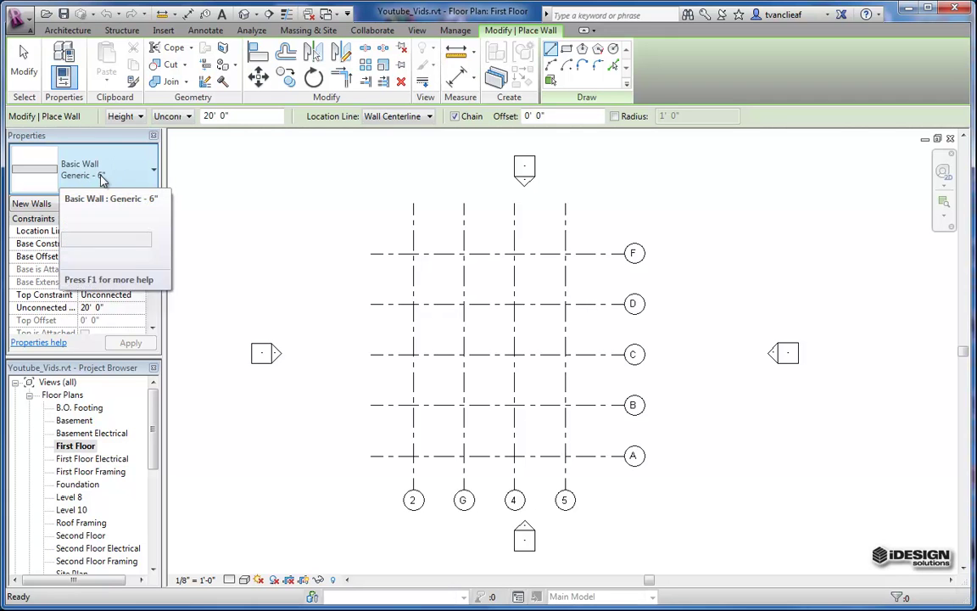
pyautogui.click(146, 176)
pyautogui.scroll(-6, 123, 241)
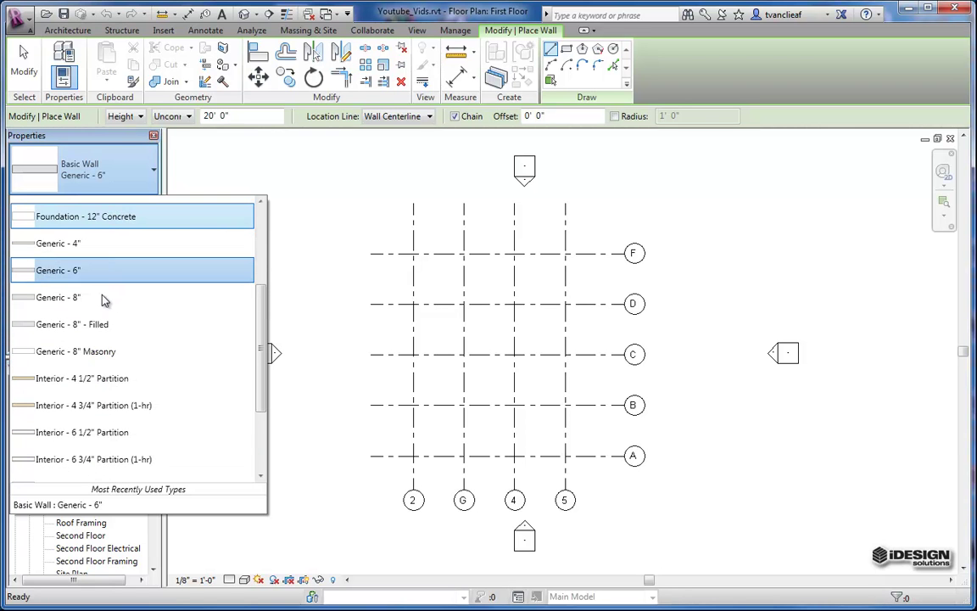
pyautogui.scroll(-4, 95, 335)
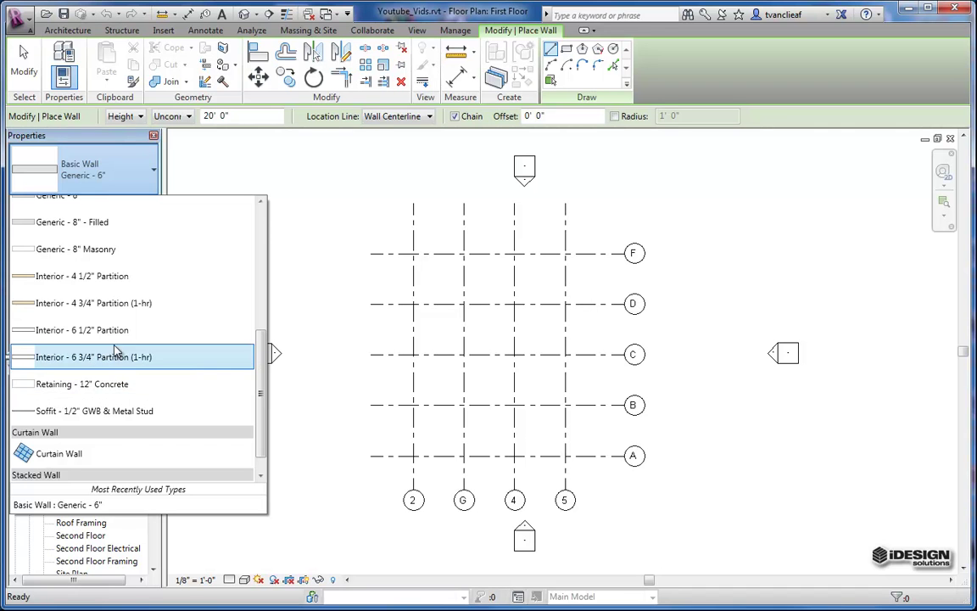
pyautogui.scroll(3, 113, 356)
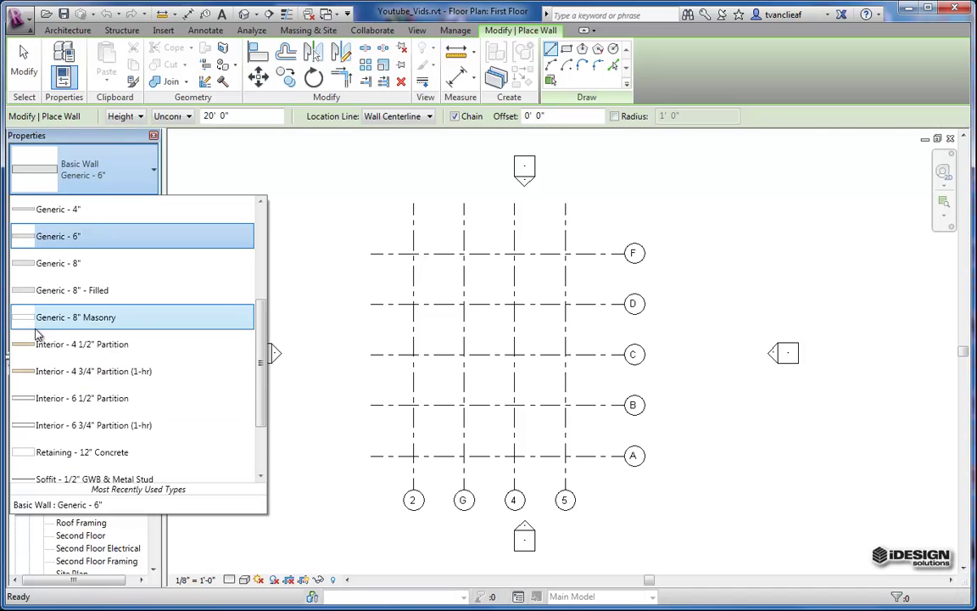
pyautogui.click(75, 296)
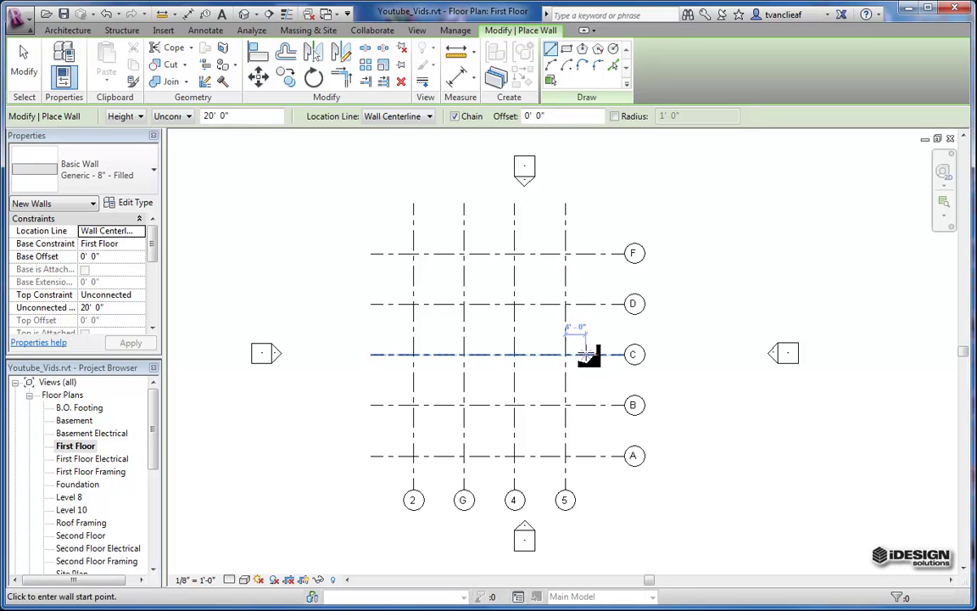
# Step: Keep walls rising to an Unconnected top and change their height from 20' 0" to 10' 0"
pyautogui.scroll(1, 567, 310)
pyautogui.moveTo(505, 353); pyautogui.dragTo(488, 338, button='middle')
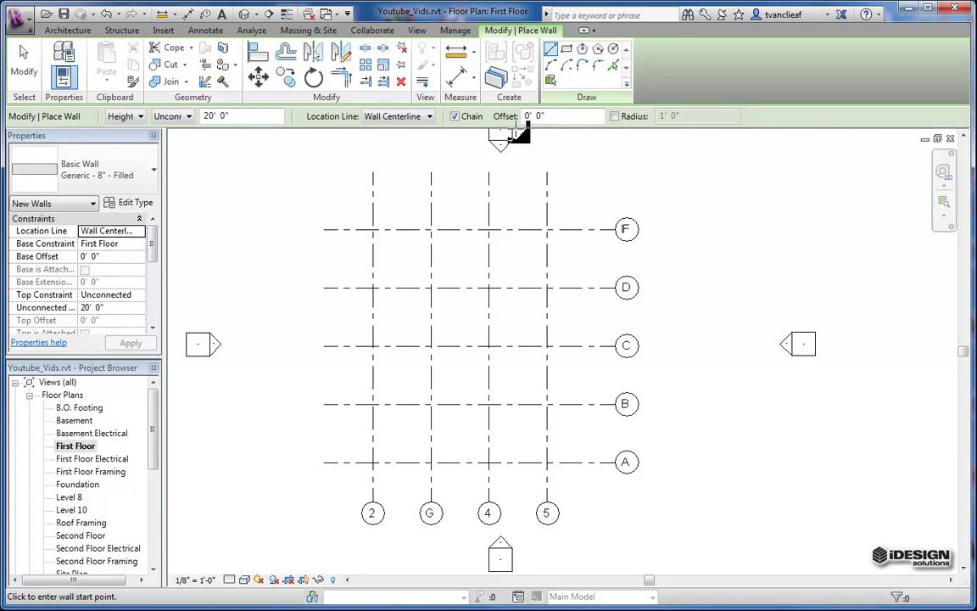
pyautogui.click(141, 119)
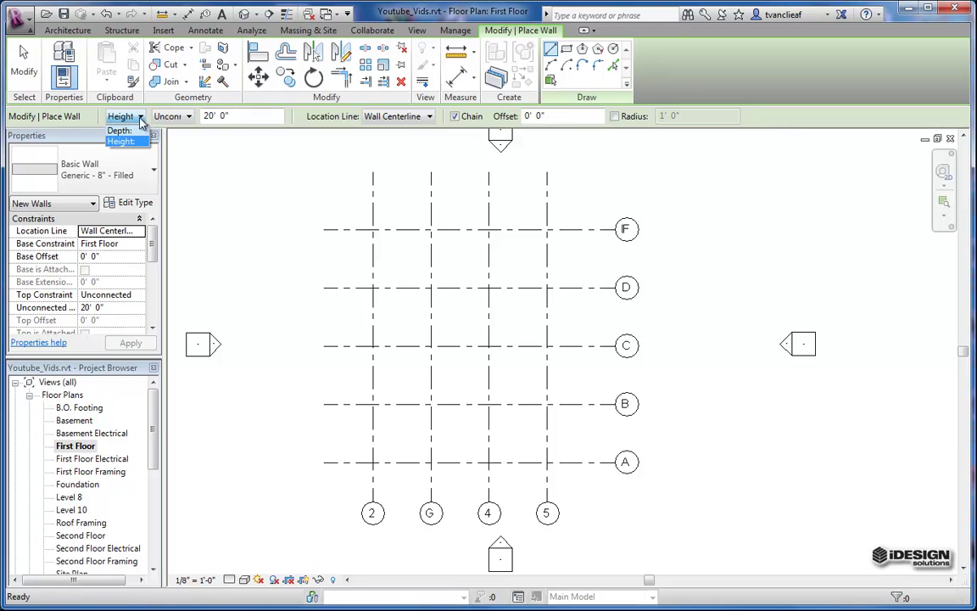
pyautogui.click(133, 142)
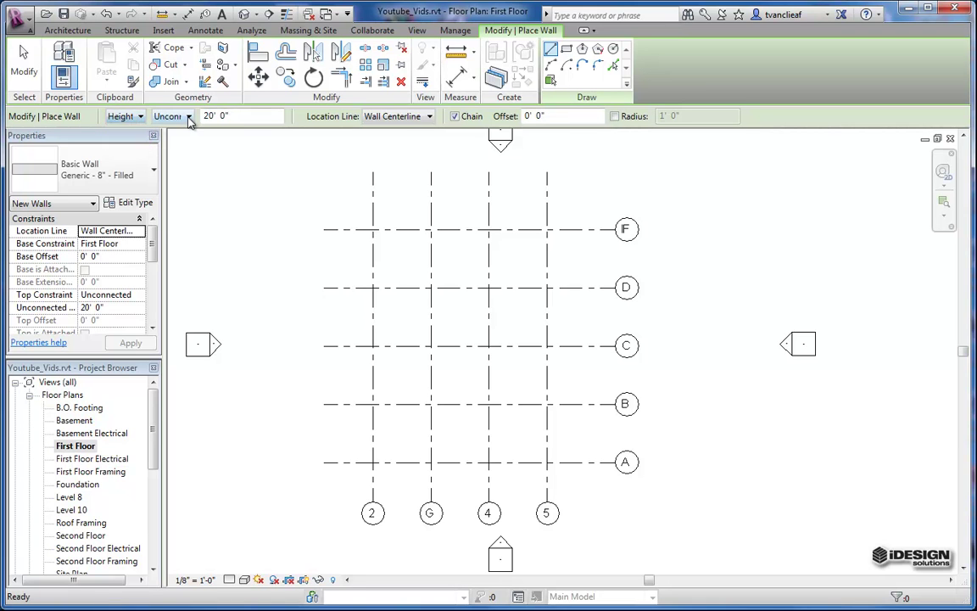
pyautogui.click(186, 116)
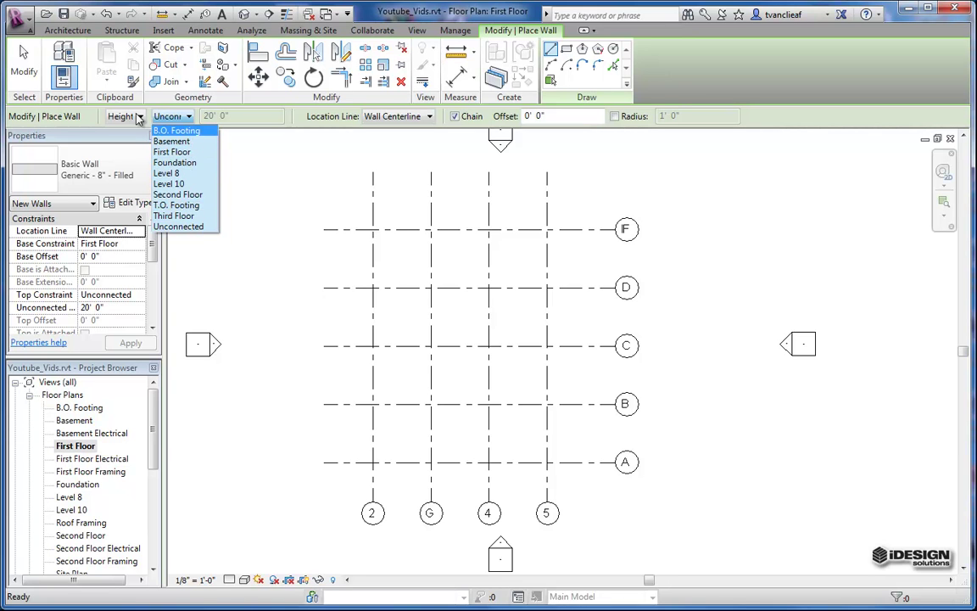
pyautogui.click(219, 108)
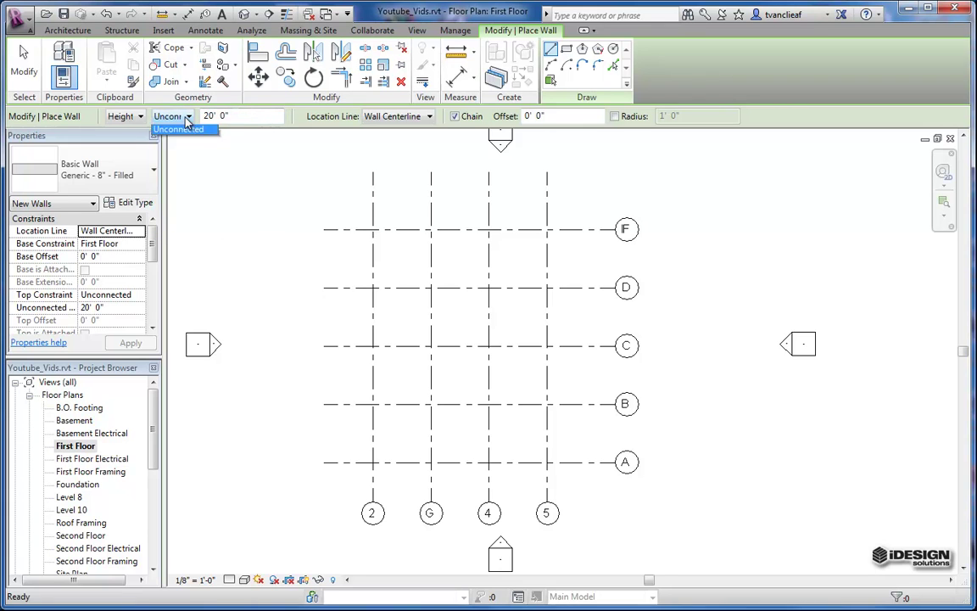
pyautogui.click(189, 117)
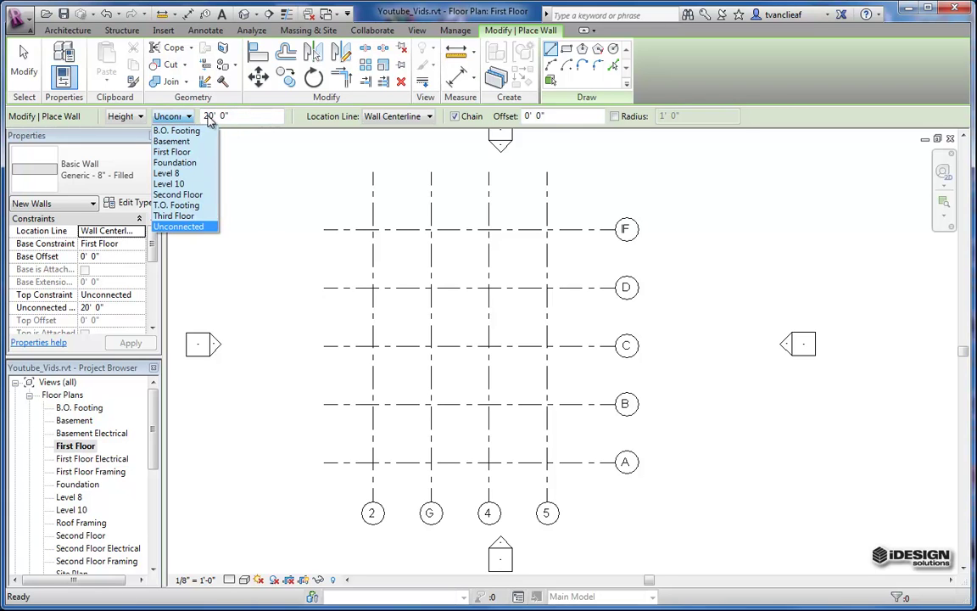
pyautogui.click(209, 118)
pyautogui.press('BackSpace')
pyautogui.write('1')
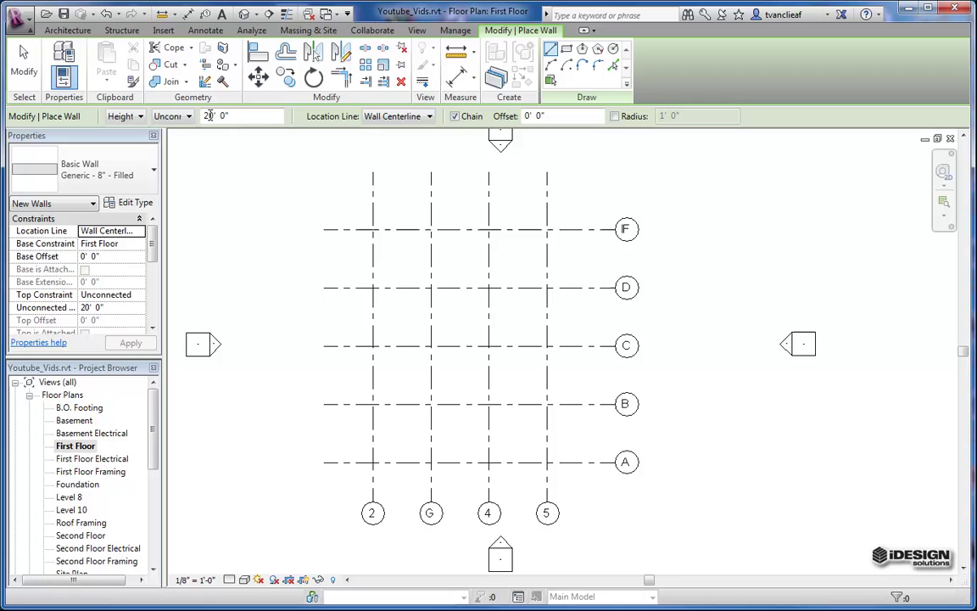
pyautogui.press('Return')
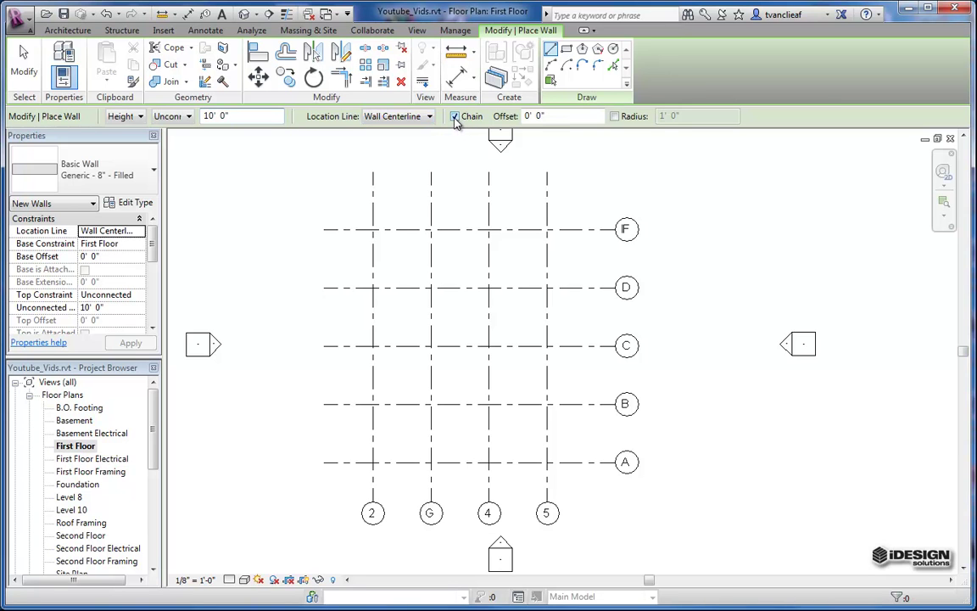
# Step: Re-check Chain, edit the Offset value, and keep the straight Line draw method
pyautogui.click(457, 118)
pyautogui.click(456, 117)
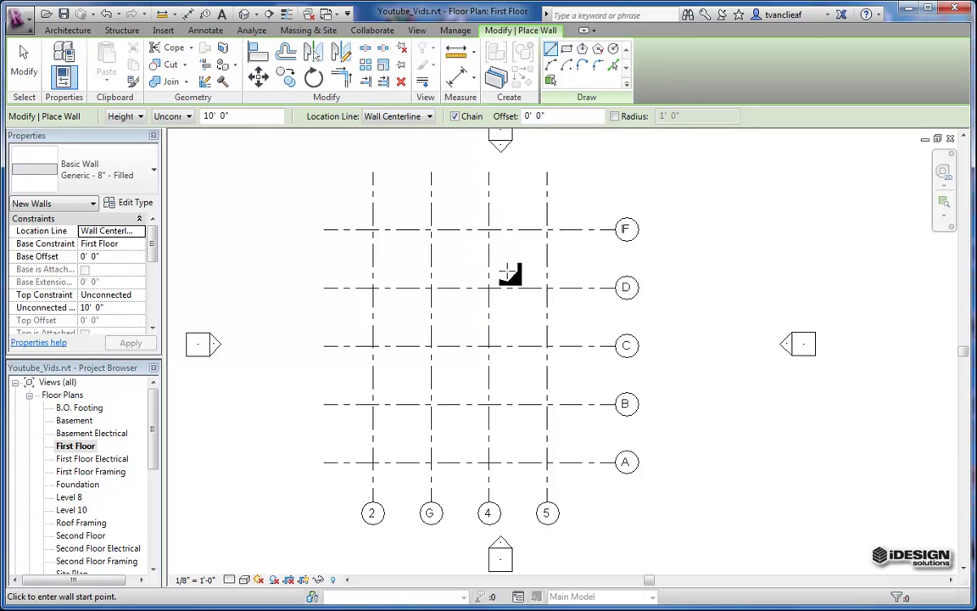
pyautogui.scroll(2, 517, 280)
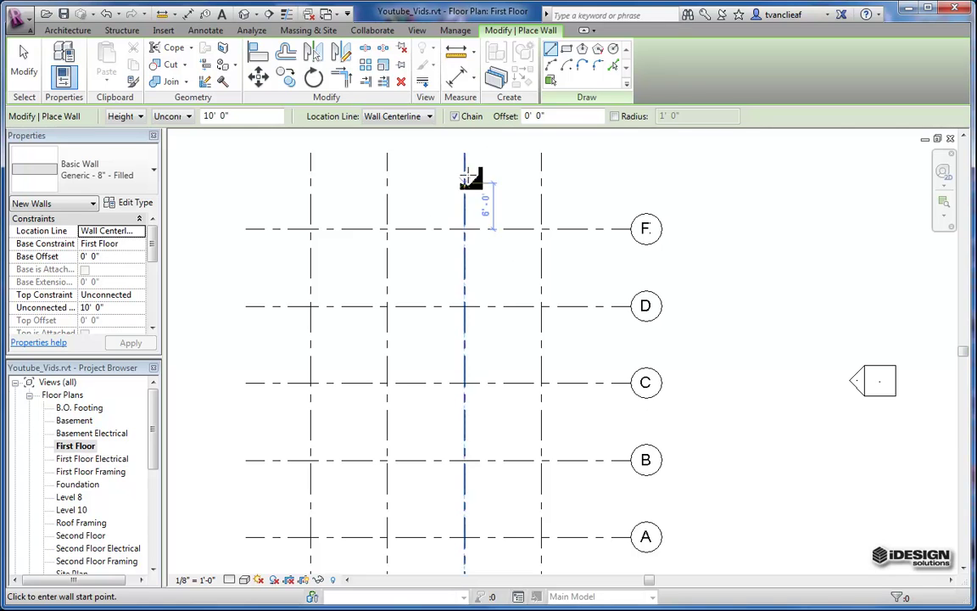
pyautogui.doubleClick(528, 116)
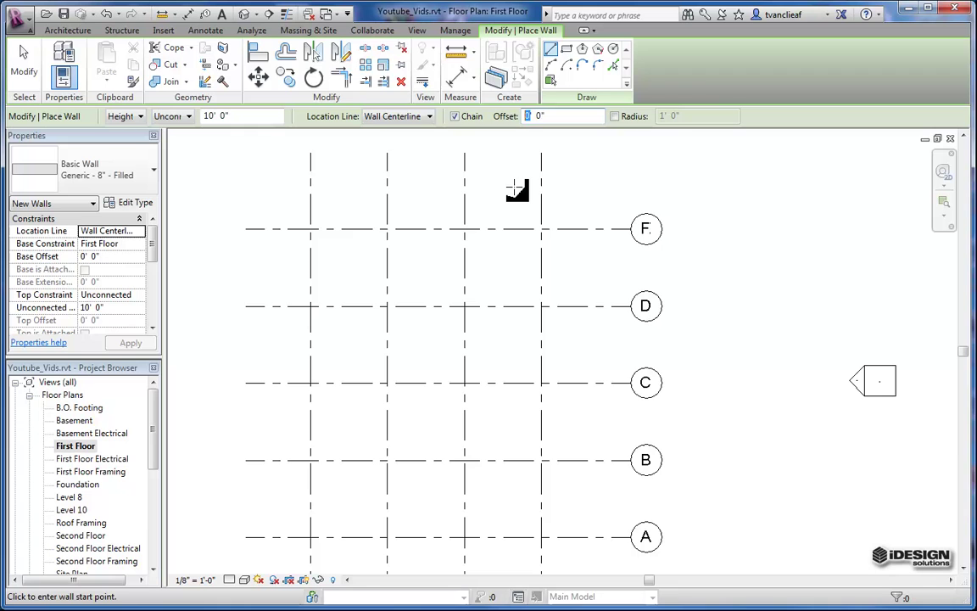
pyautogui.write('1')
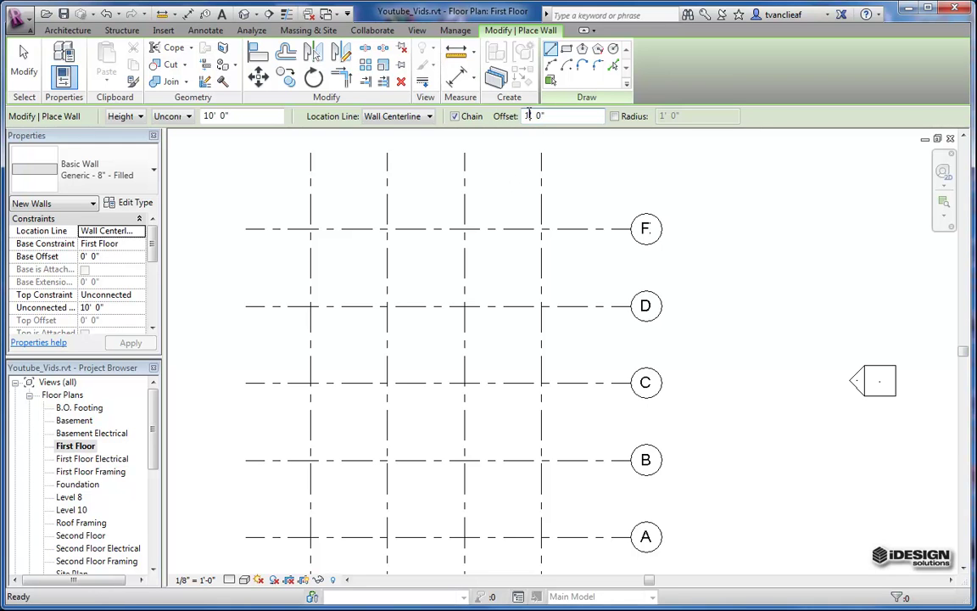
pyautogui.write('0')
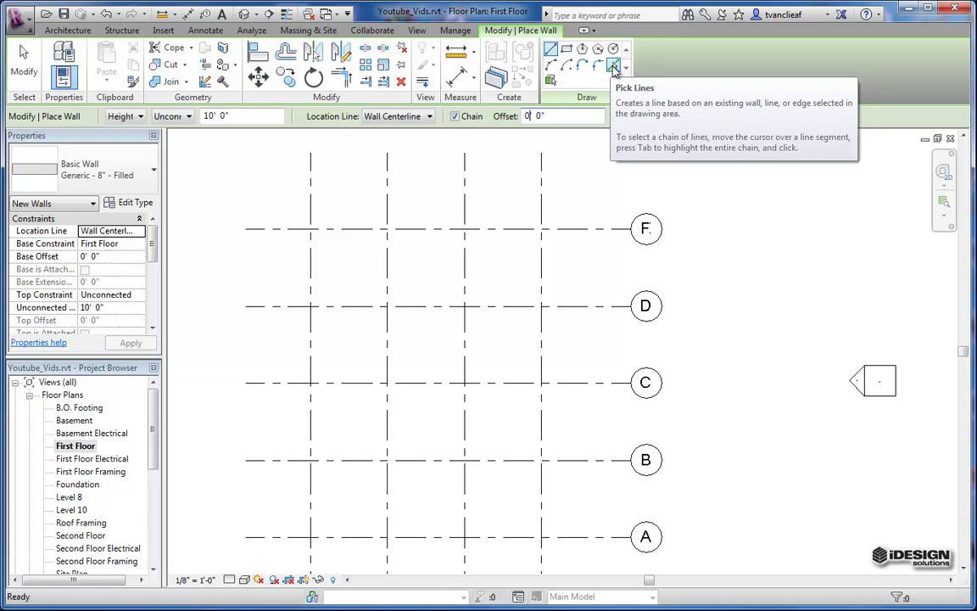
pyautogui.click(552, 49)
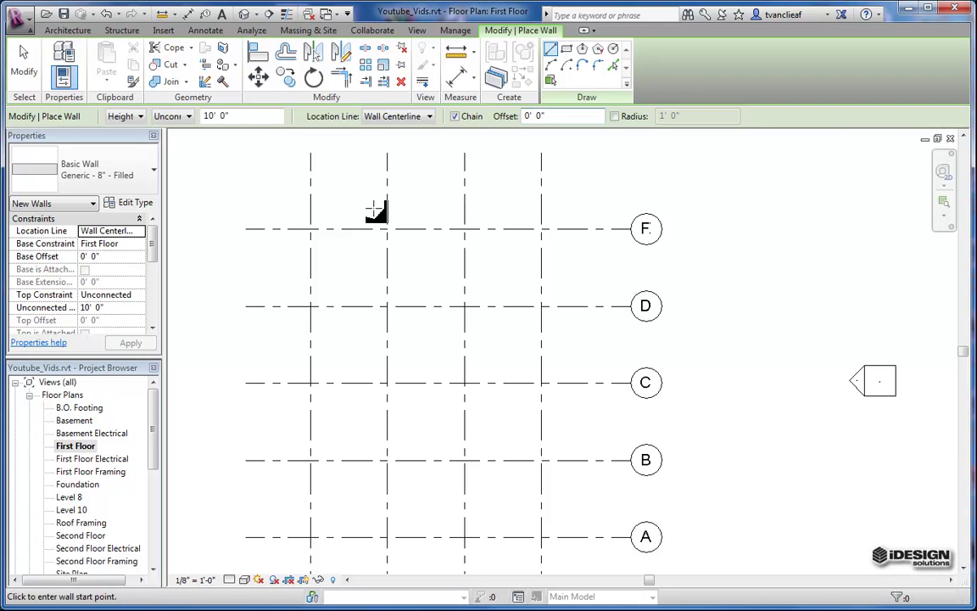
# Step: Set Location Line to interior finish face and draw the first wall below grid F plus a short drop
pyautogui.click(430, 117)
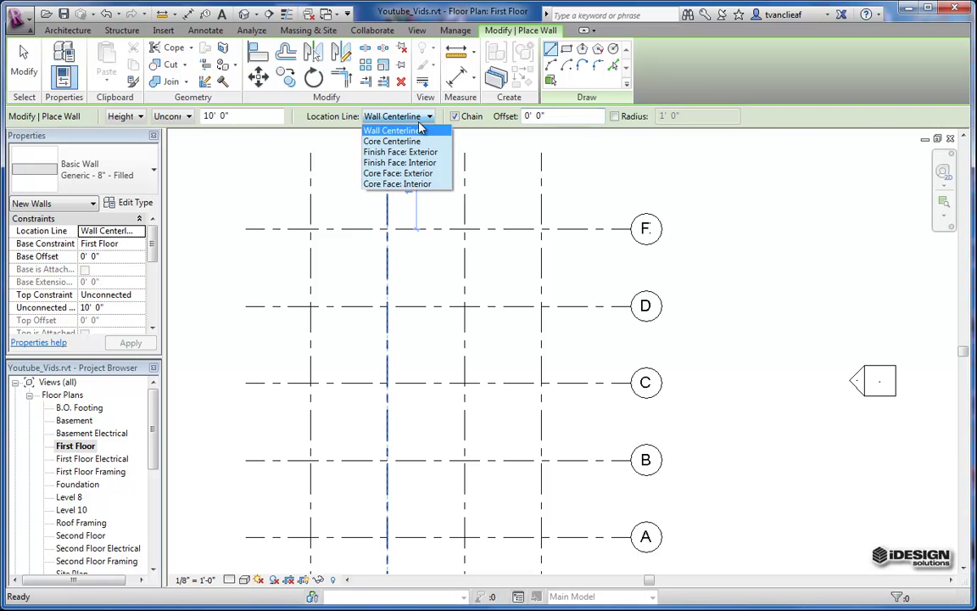
pyautogui.click(398, 162)
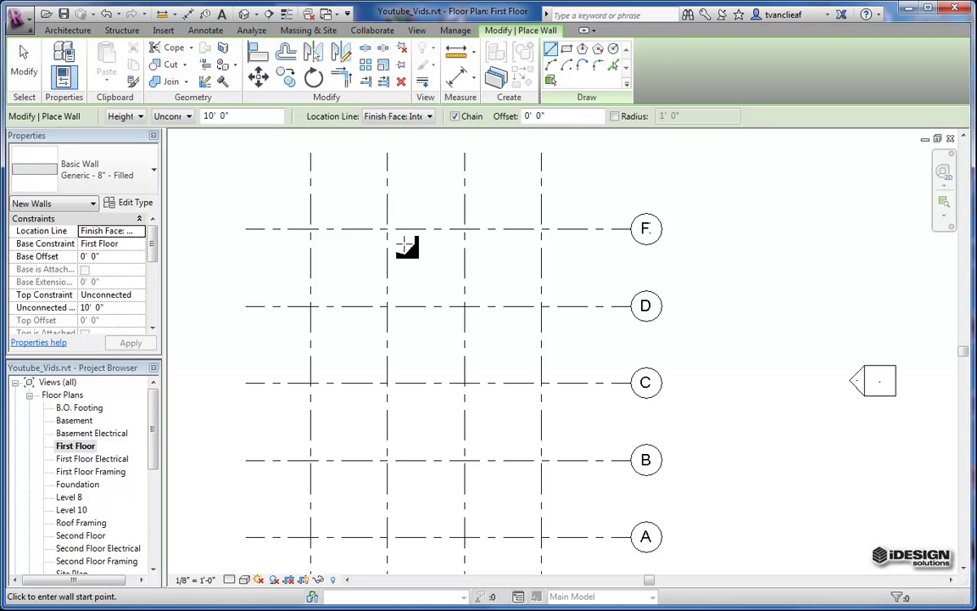
pyautogui.click(343, 245)
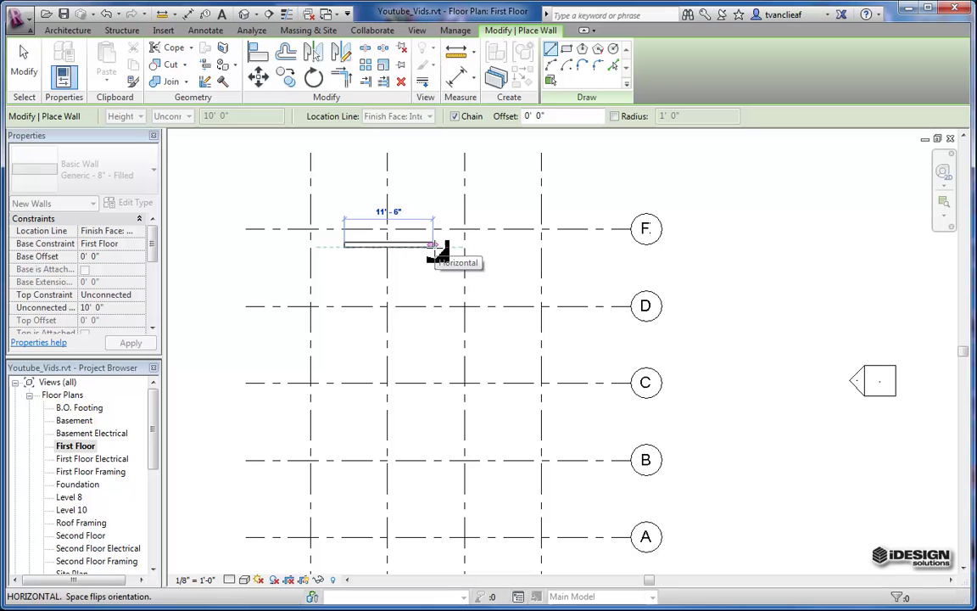
pyautogui.click(434, 245)
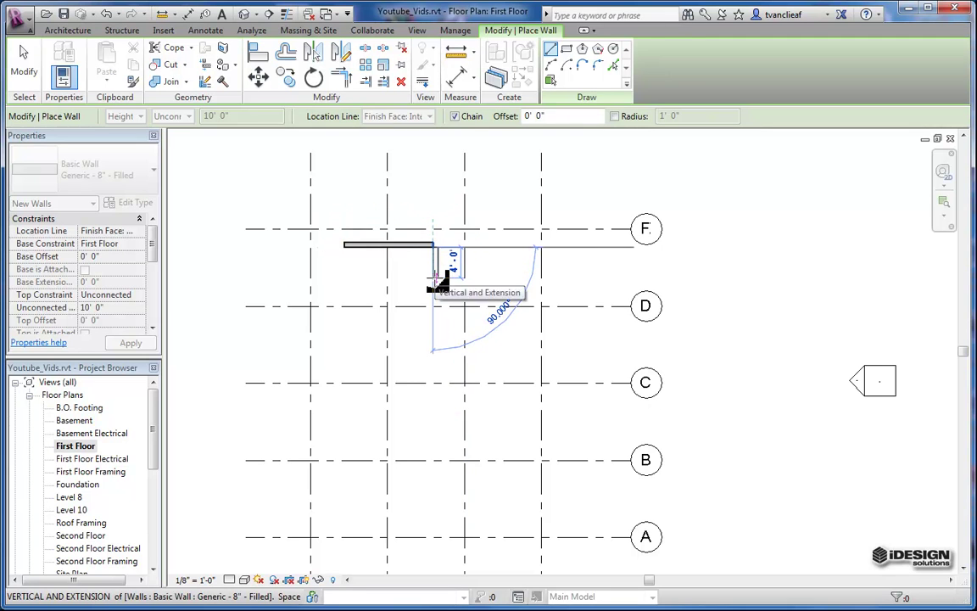
pyautogui.click(435, 276)
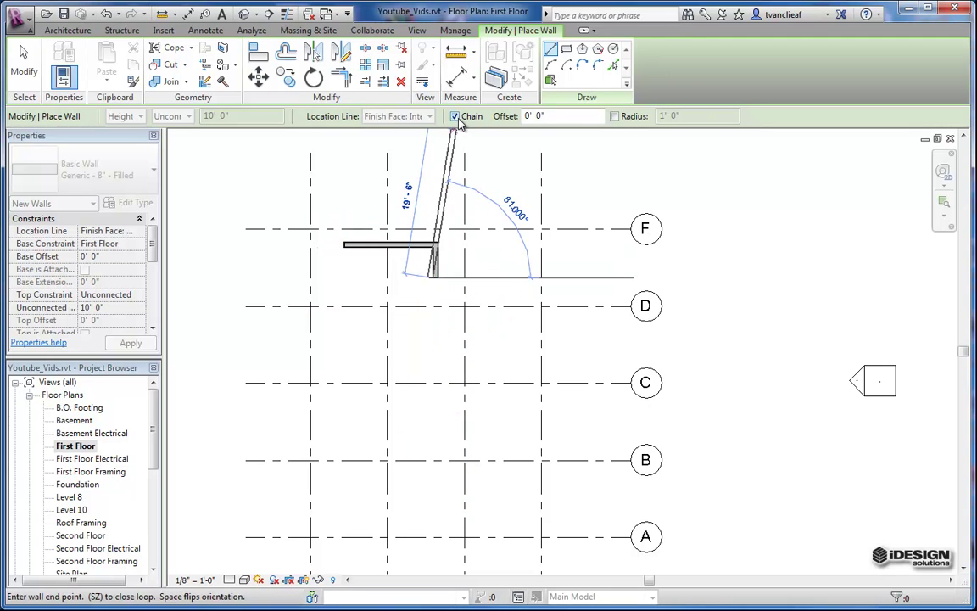
# Step: Extend the chain with a horizontal run, a 5' drop, a 12'2" run, and a leg toward grid C
pyautogui.scroll(2, 456, 274)
pyautogui.scroll(1, 455, 275)
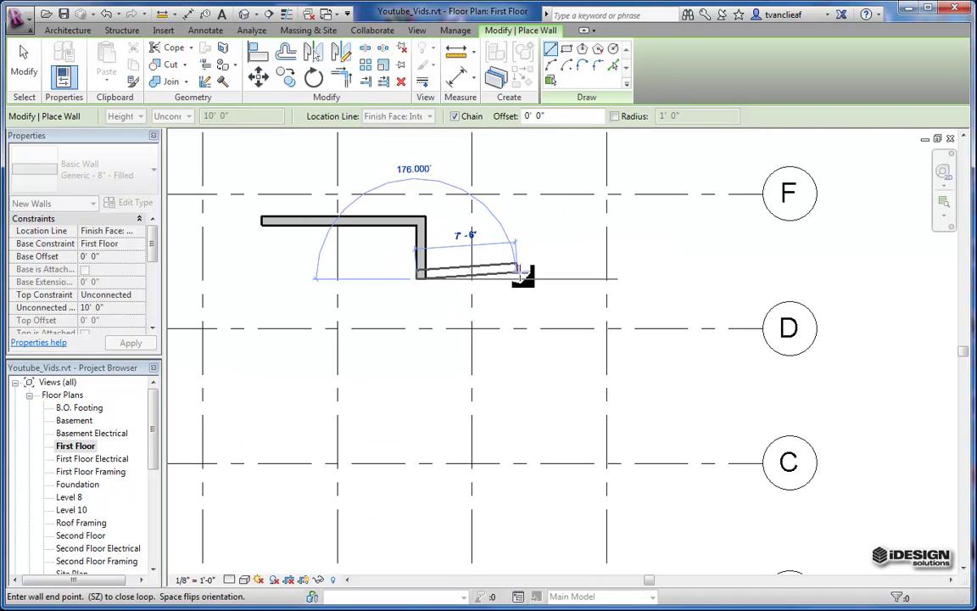
pyautogui.click(526, 276)
pyautogui.scroll(2, 523, 366)
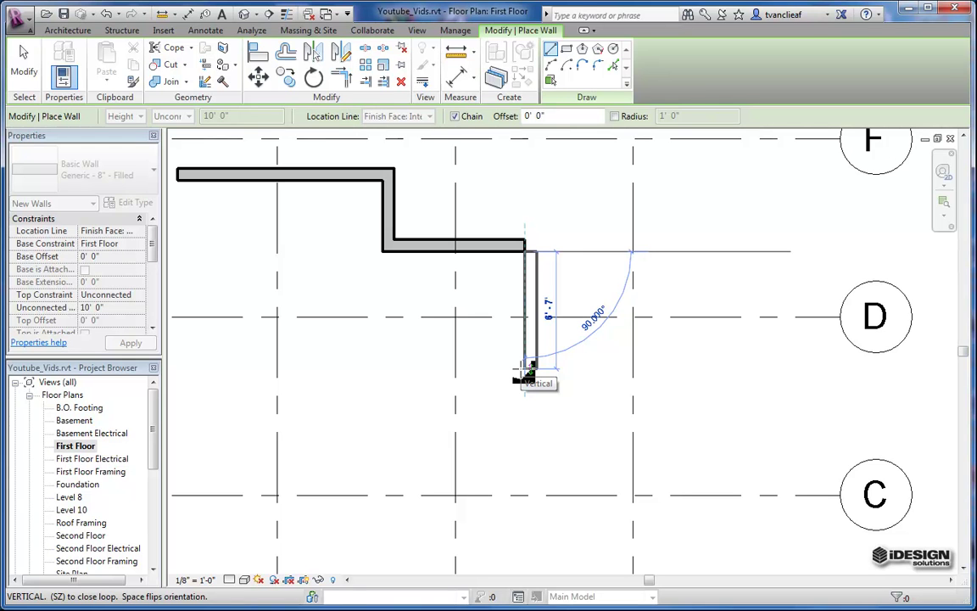
pyautogui.write('5')
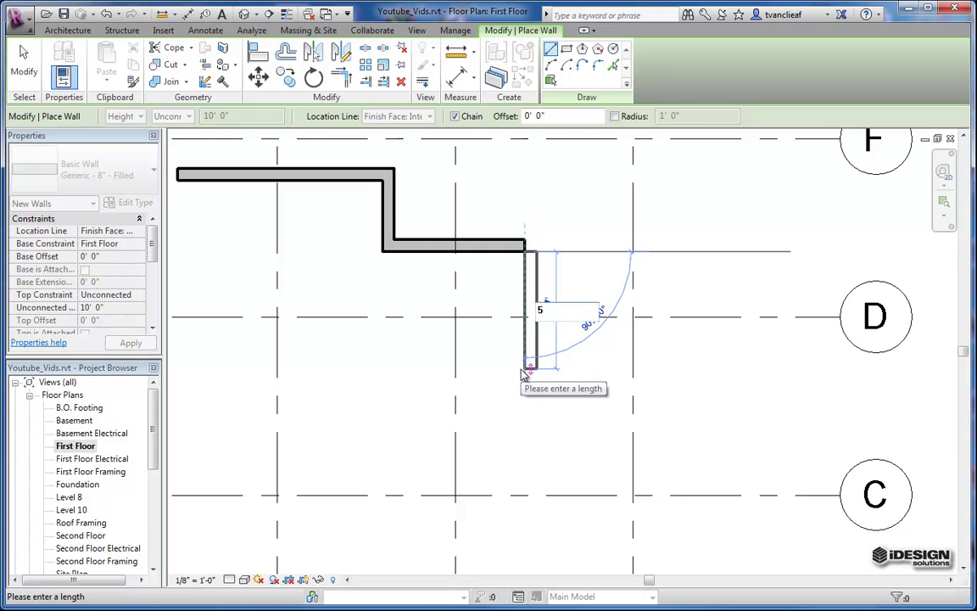
pyautogui.write("'")
pyautogui.press('Return')
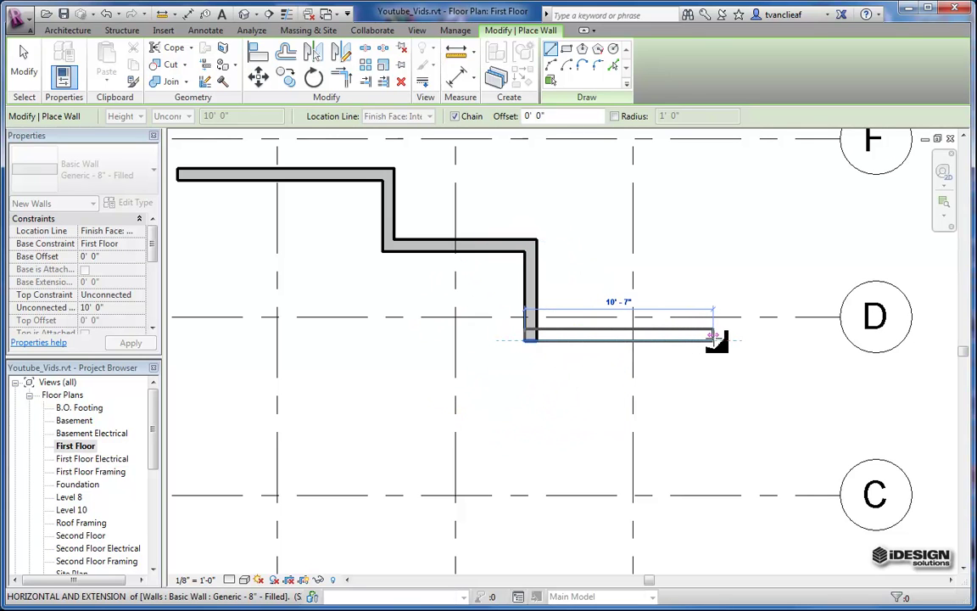
pyautogui.write('12')
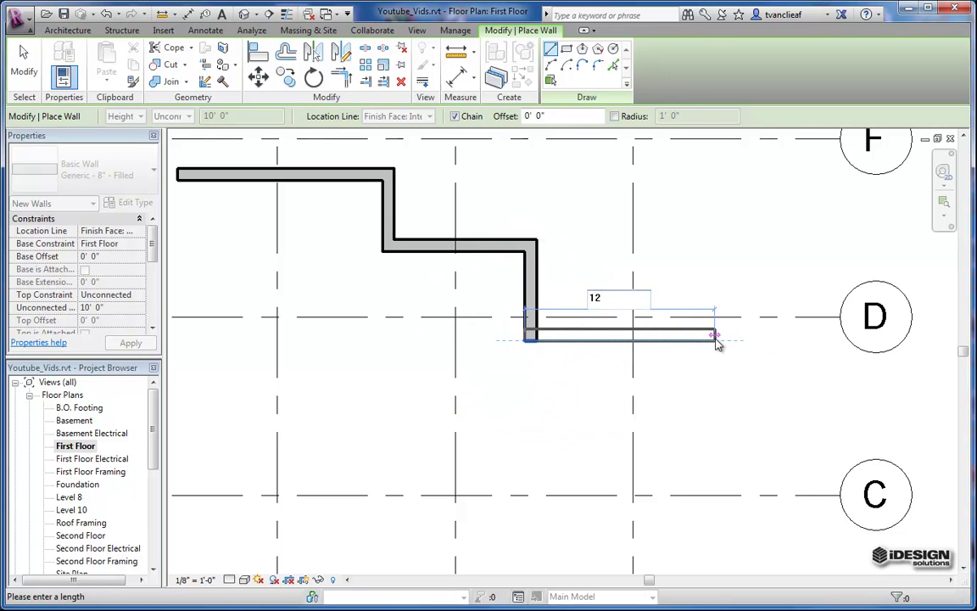
pyautogui.write('\'2"')
pyautogui.press('Return')
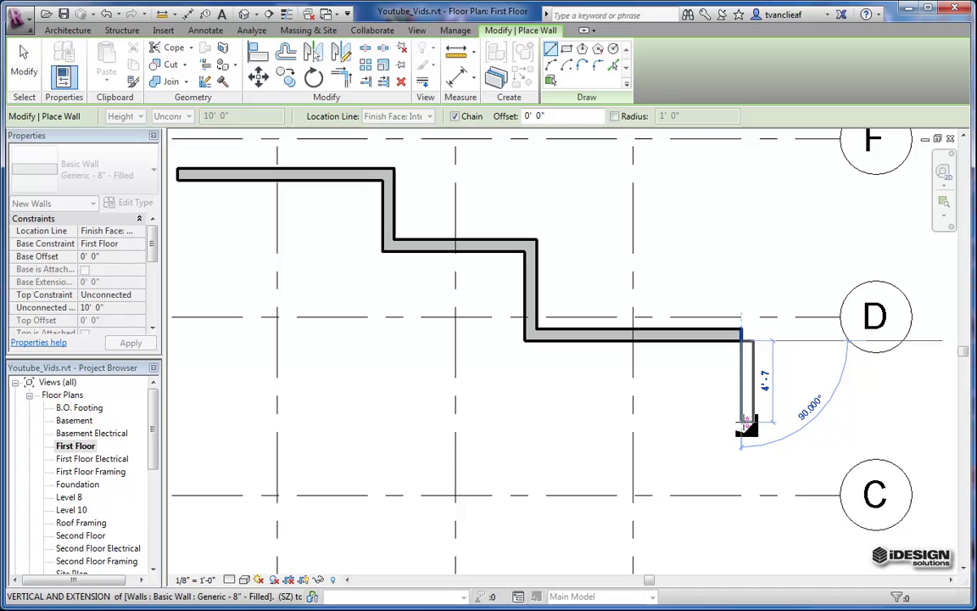
pyautogui.click(747, 423)
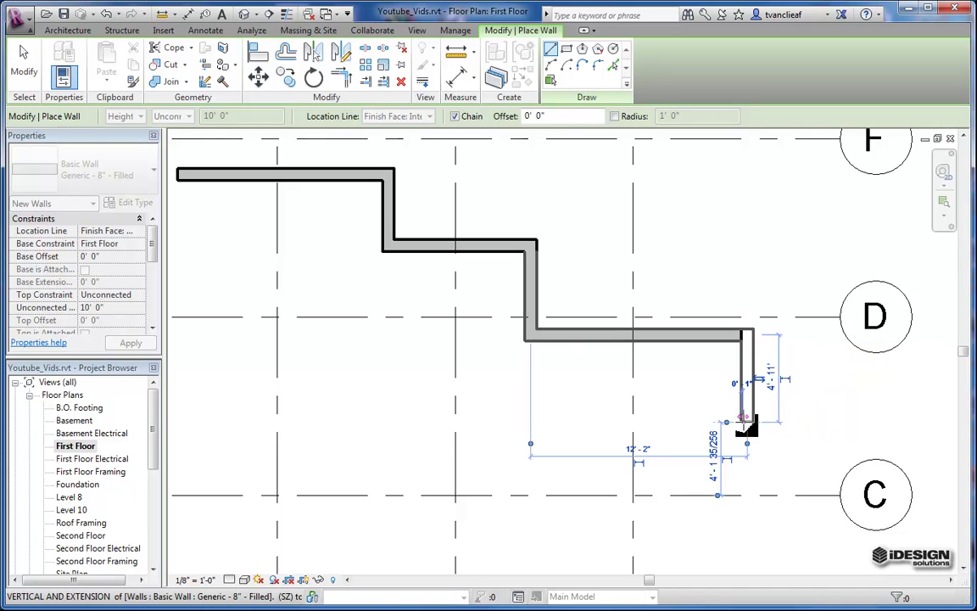
pyautogui.press('Escape')
pyautogui.moveTo(503, 280); pyautogui.dragTo(434, 364, button='middle')
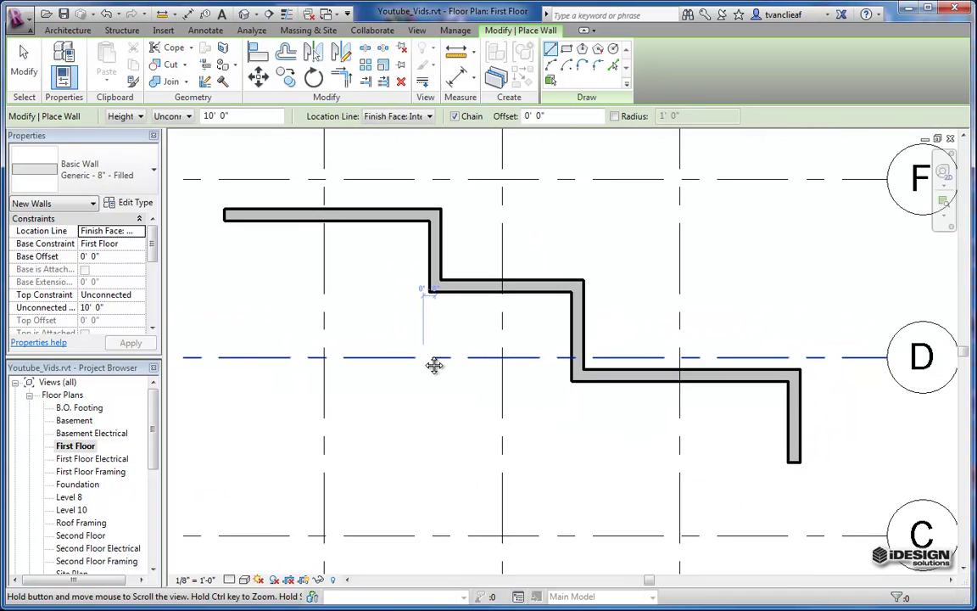
pyautogui.scroll(-2, 460, 325)
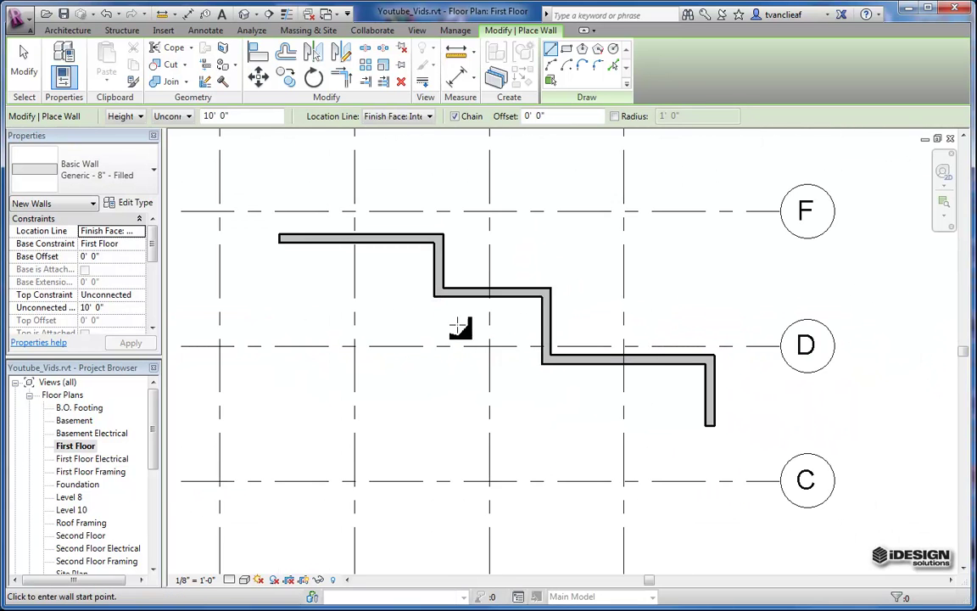
pyautogui.click(244, 14)
pyautogui.moveTo(505, 331); pyautogui.dragTo(432, 342, button='middle')
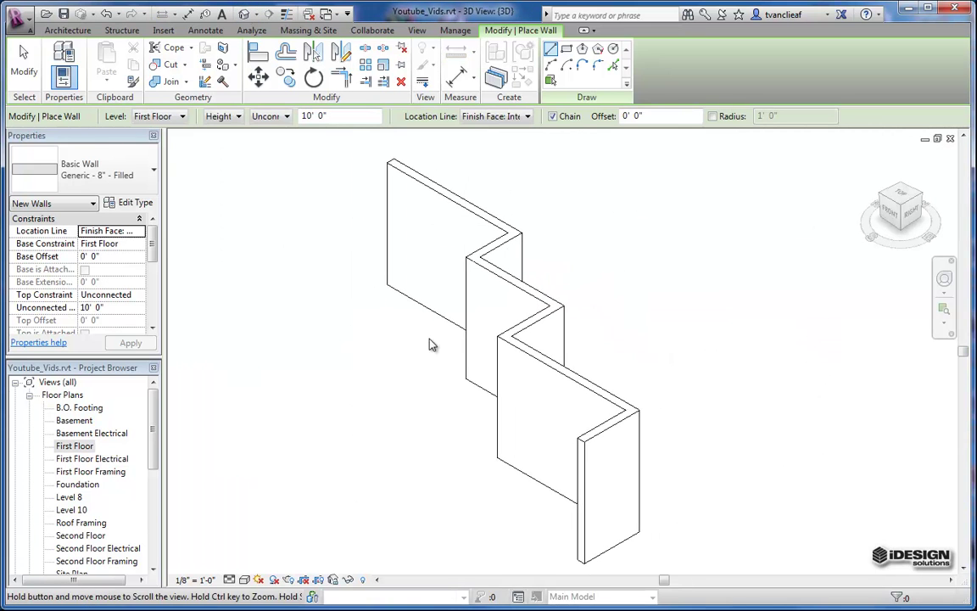
pyautogui.moveTo(524, 382); pyautogui.dragTo(568, 355, button='middle')
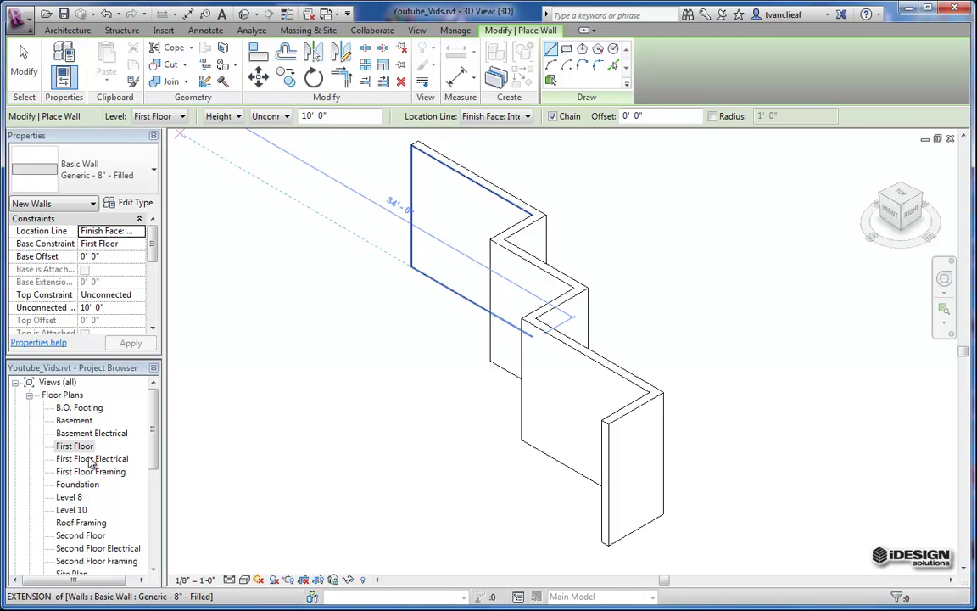
pyautogui.doubleClick(74, 447)
pyautogui.moveTo(356, 290); pyautogui.dragTo(424, 279, button='middle')
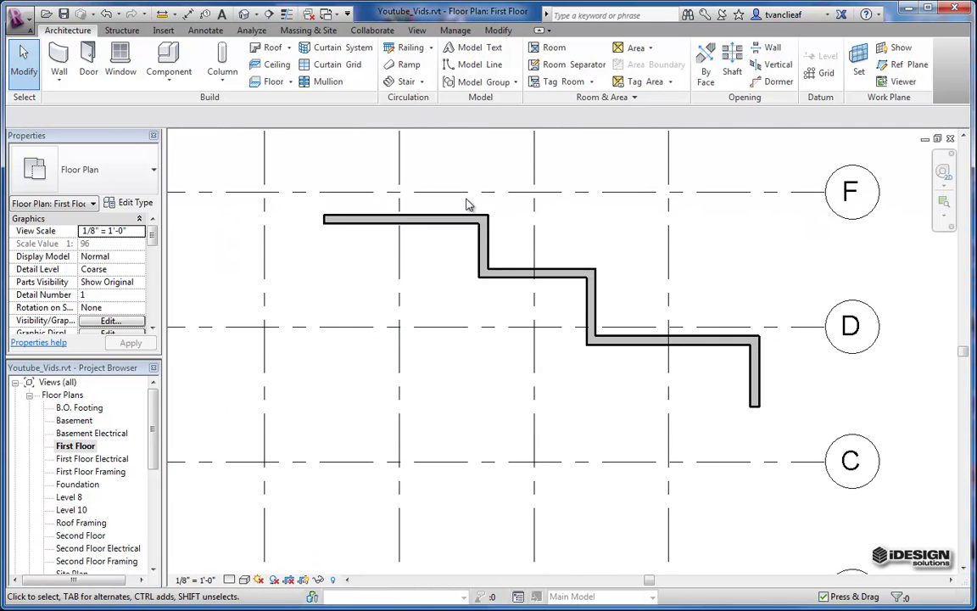
# Step: Start a Pick Lines wall with its height set to the Second Floor
pyautogui.moveTo(488, 319); pyautogui.dragTo(464, 313, button='middle')
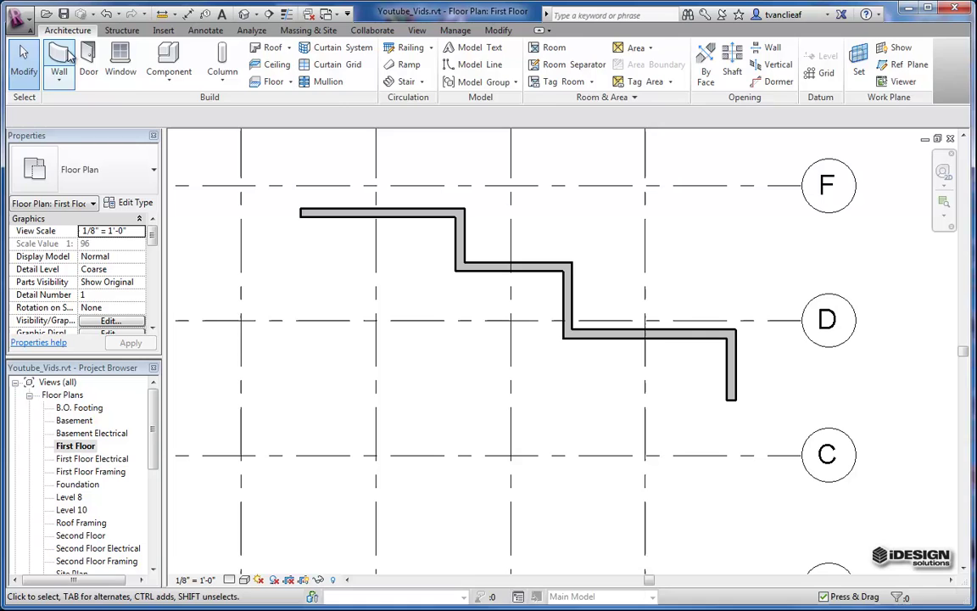
pyautogui.click(59, 59)
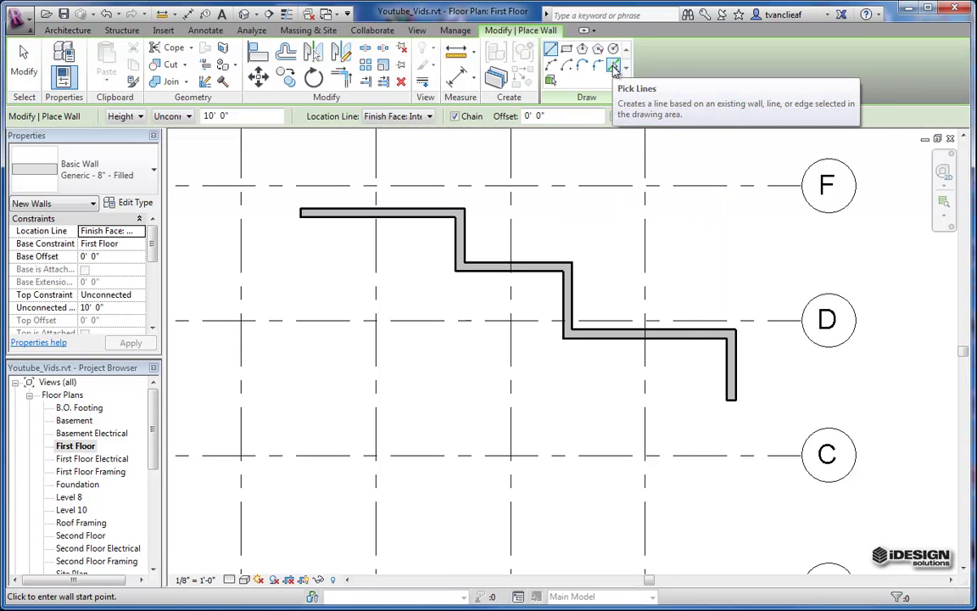
pyautogui.click(614, 70)
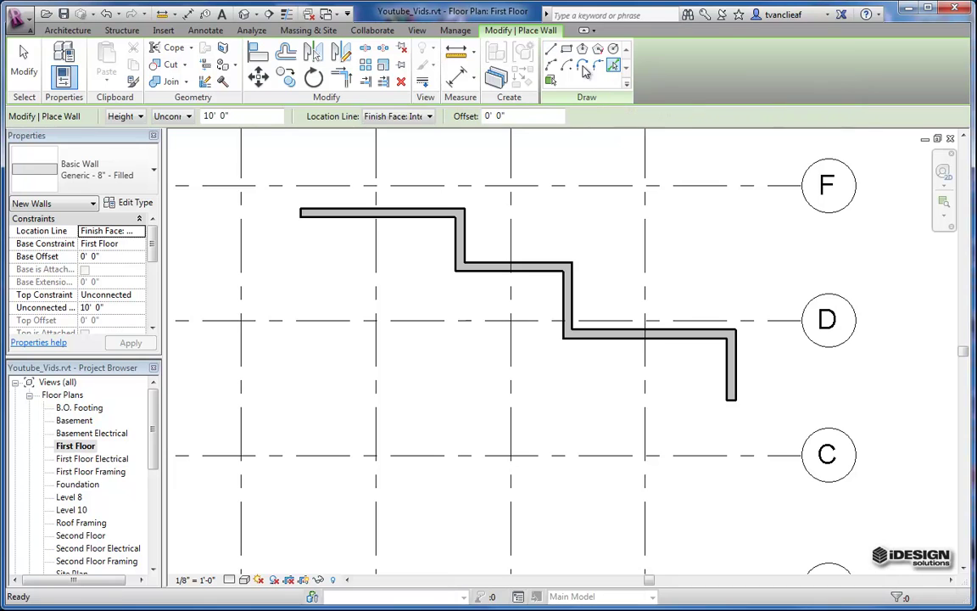
pyautogui.click(189, 116)
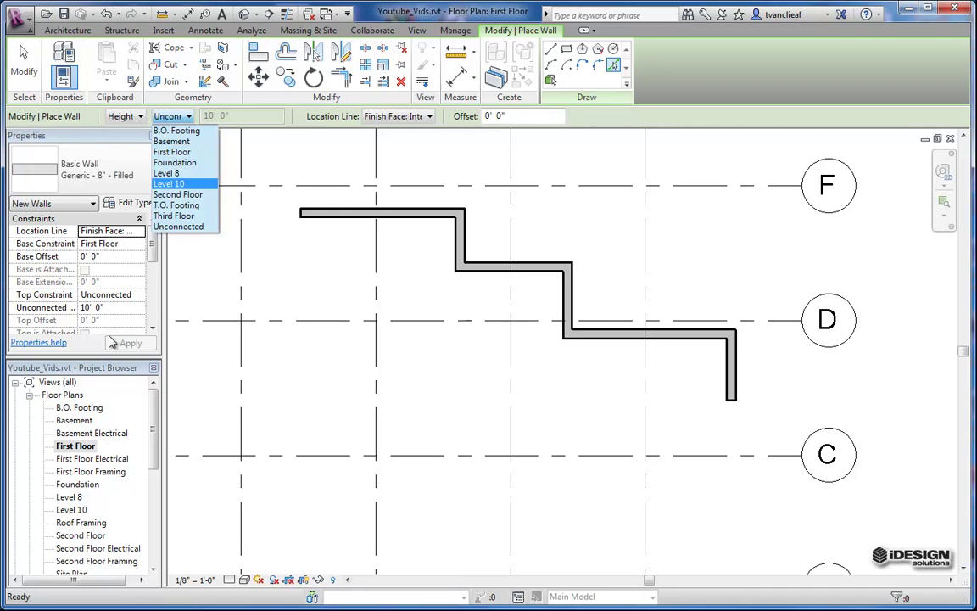
pyautogui.click(176, 195)
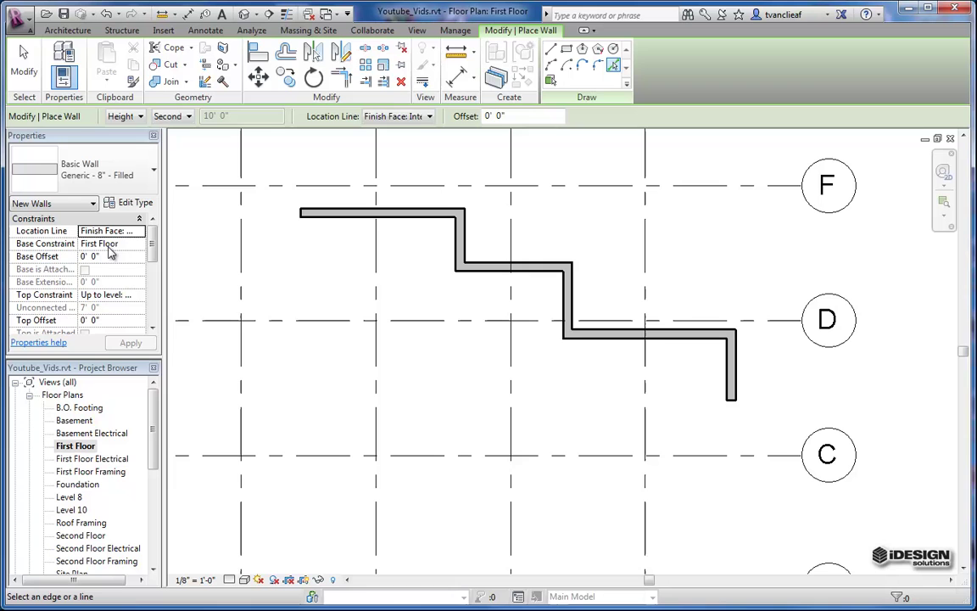
# Step: Keep Second Floor as the top constraint and give the walls a 1' 0" top offset
pyautogui.click(122, 294)
pyautogui.click(139, 295)
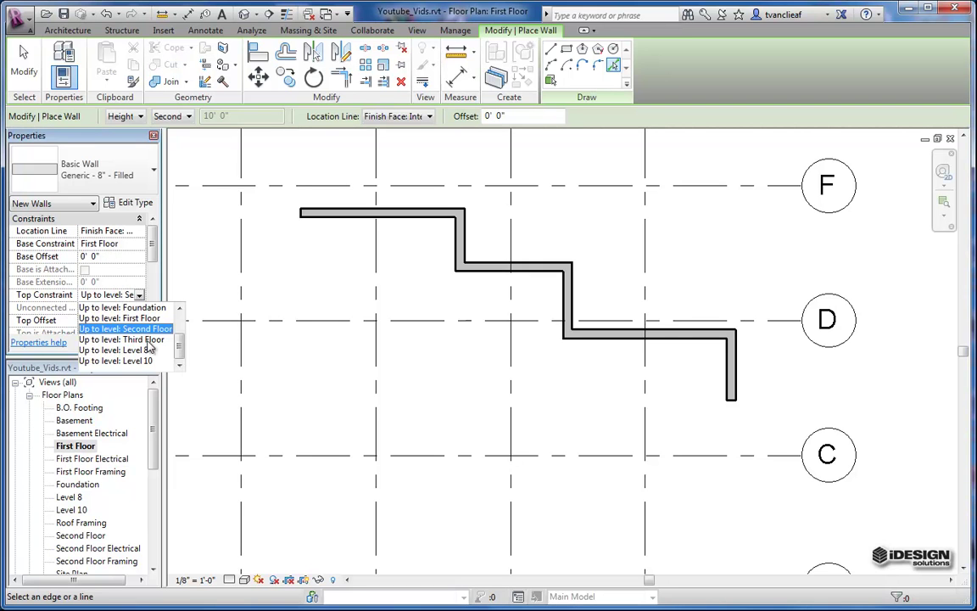
pyautogui.click(140, 295)
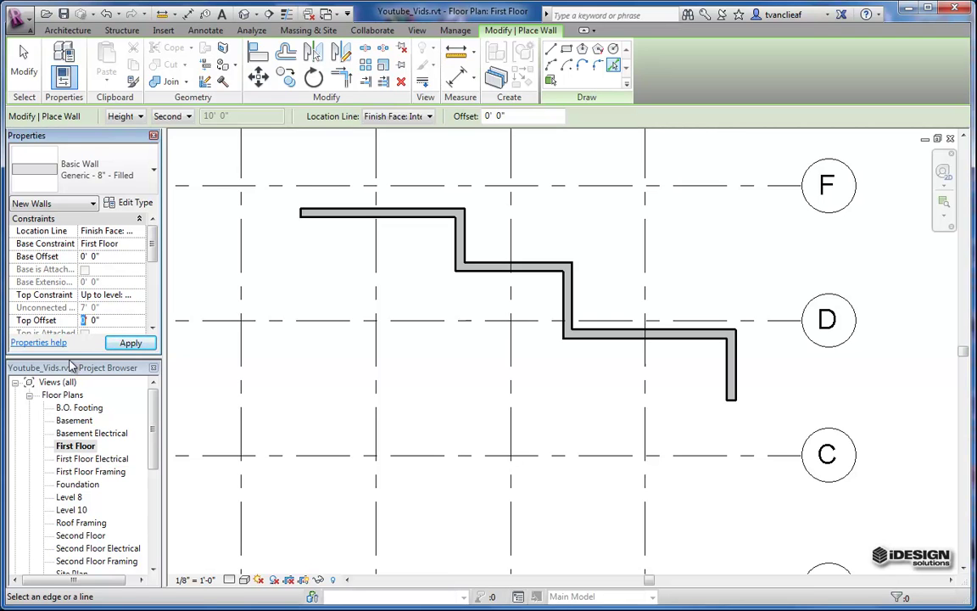
pyautogui.write('1')
pyautogui.press('Return')
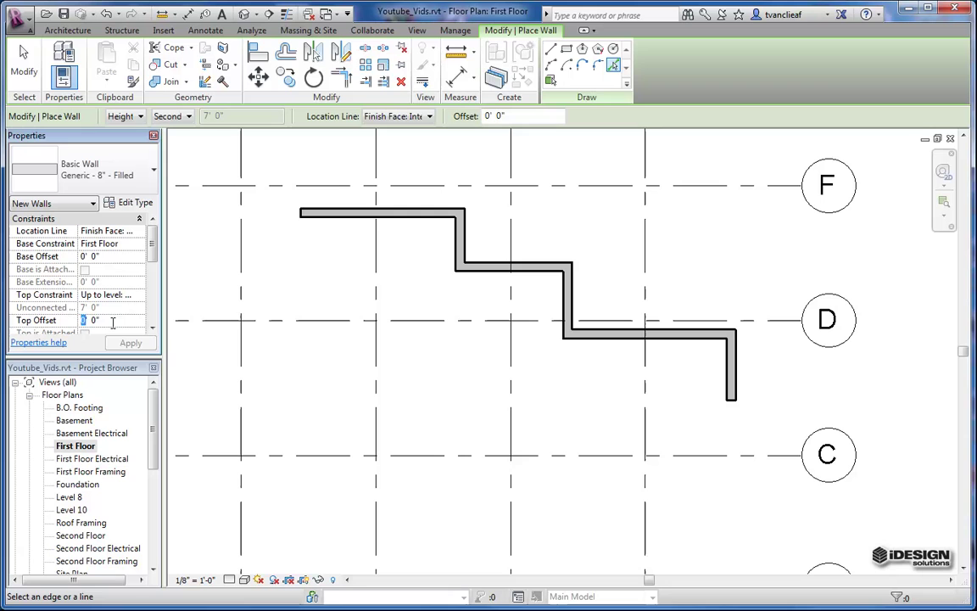
pyautogui.click(88, 320)
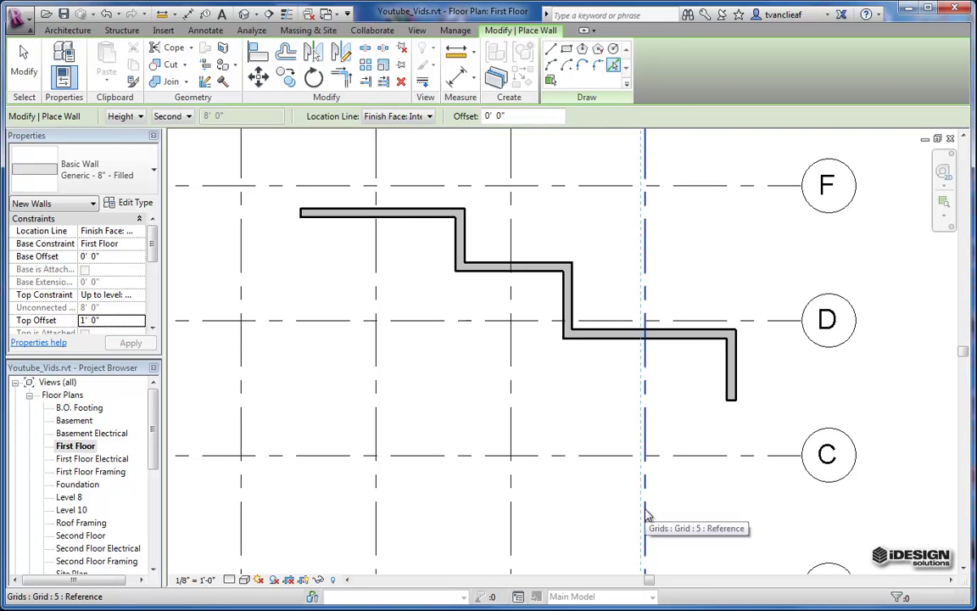
# Step: Create the long wall by picking grid line 5
pyautogui.scroll(4, 647, 515)
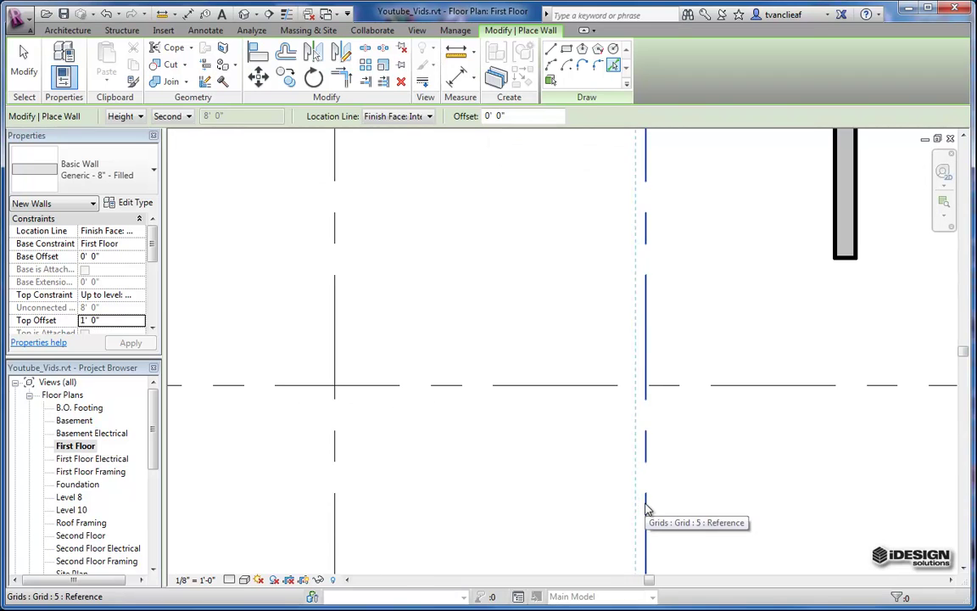
pyautogui.moveTo(647, 515); pyautogui.dragTo(612, 390, button='middle')
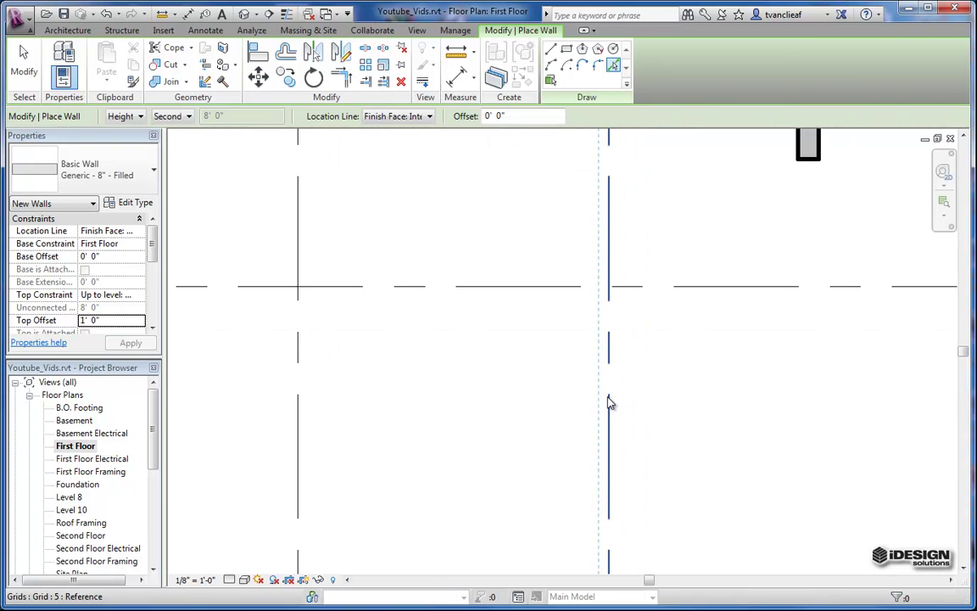
pyautogui.click(607, 397)
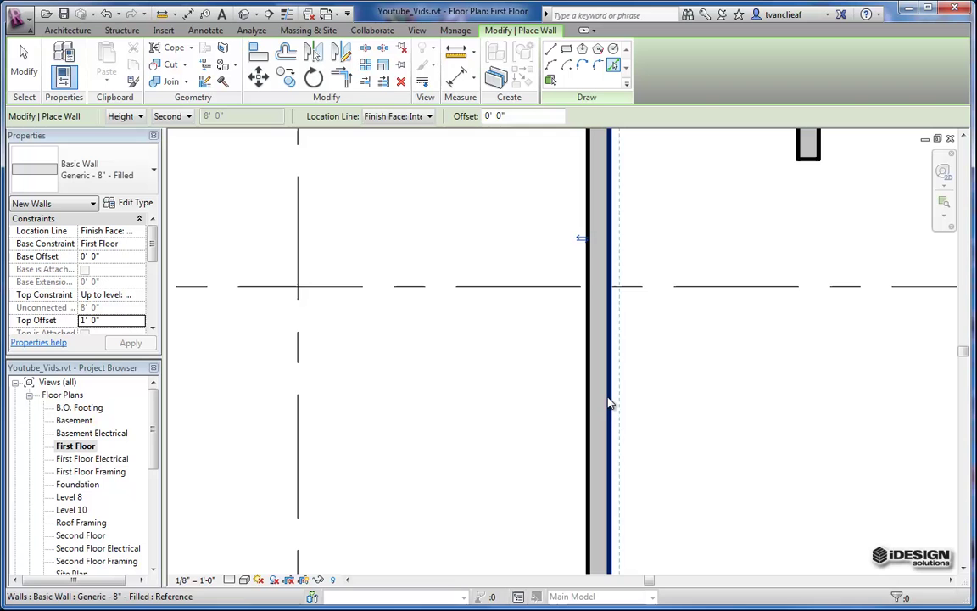
pyautogui.press('Escape')
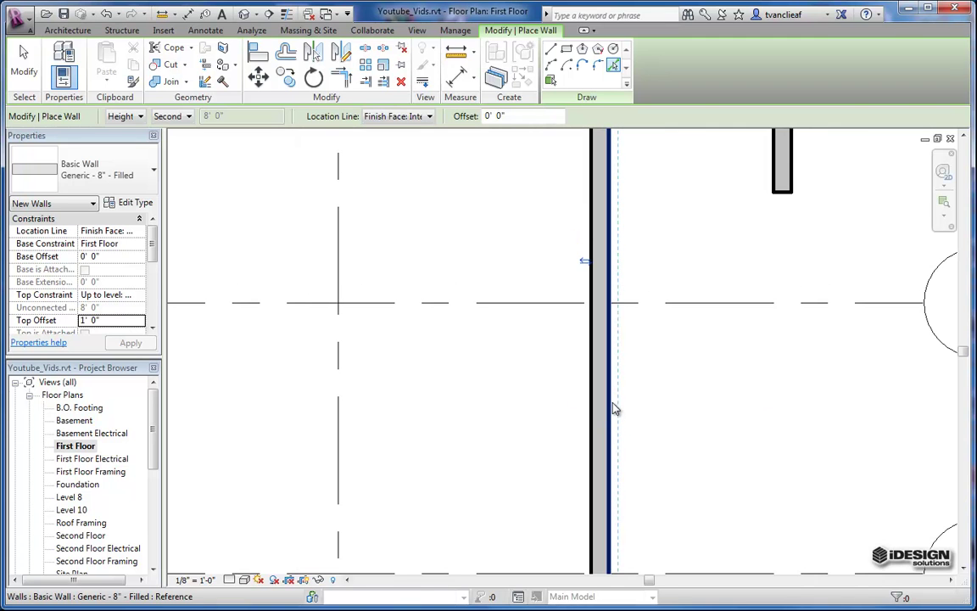
pyautogui.scroll(2, 612, 398)
# Step: Select the new grid 5 wall and flip it to the other side of the grid
pyautogui.press('Escape')
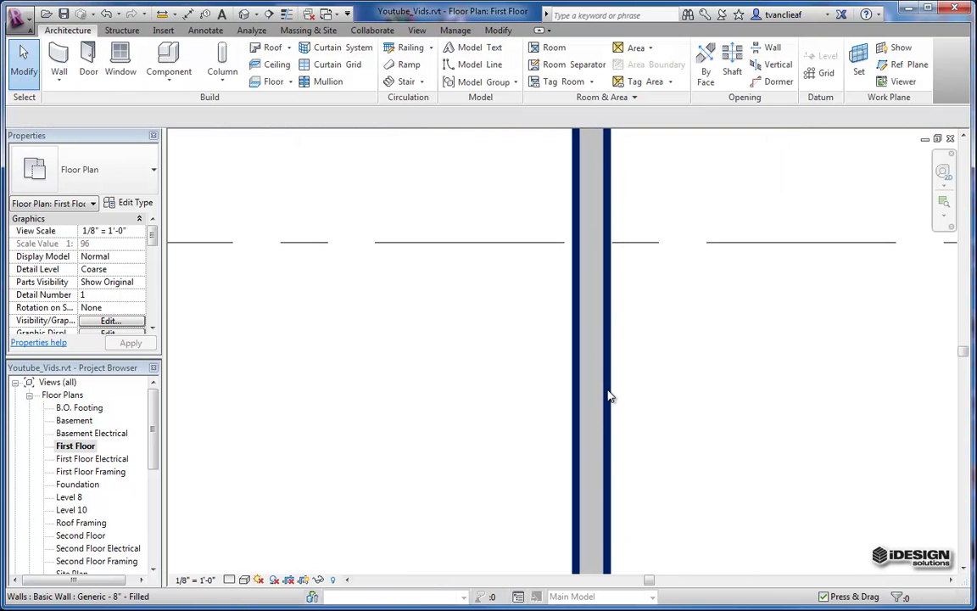
pyautogui.scroll(-1, 609, 392)
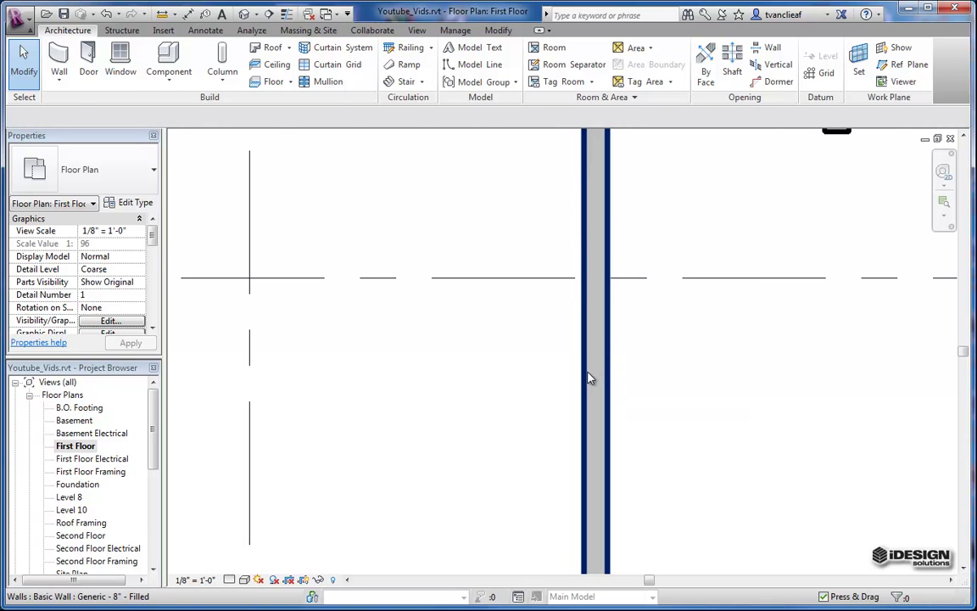
pyautogui.click(589, 375)
pyautogui.press('space')
pyautogui.scroll(-4, 591, 328)
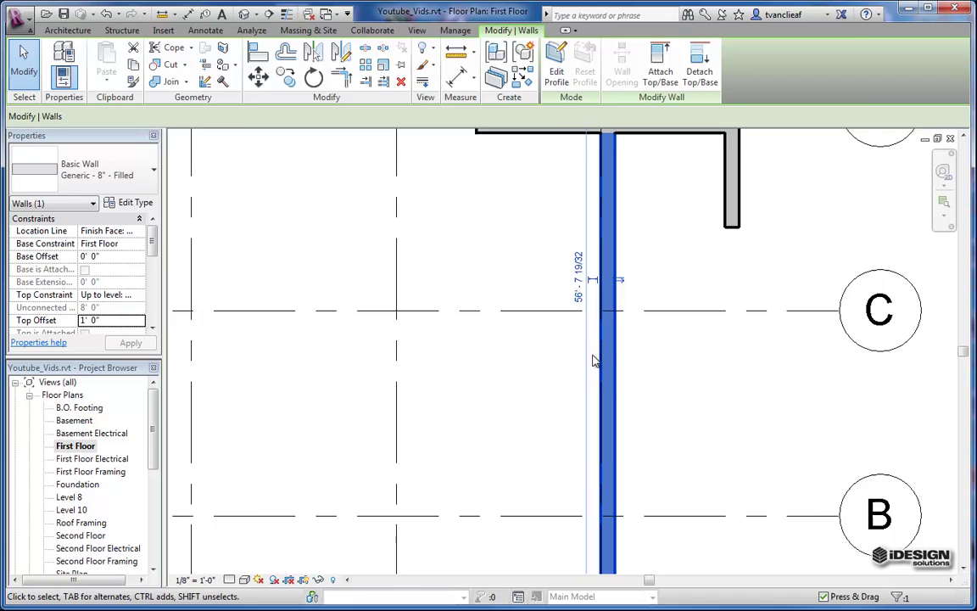
pyautogui.press('Escape')
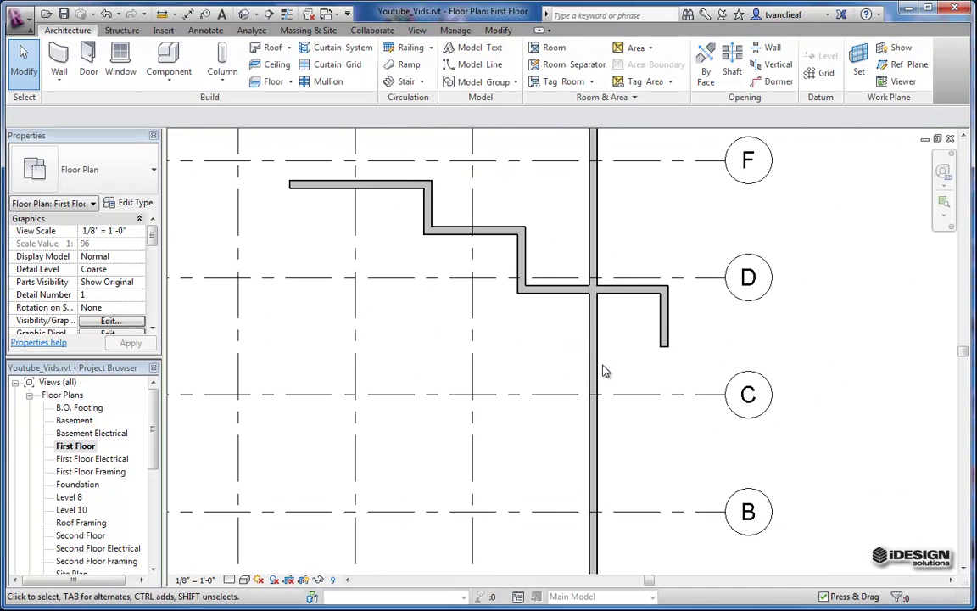
pyautogui.scroll(1, 604, 370)
# Step: Change the grid 5 wall's type to Interior - 4 1/2" Partition
pyautogui.click(599, 384)
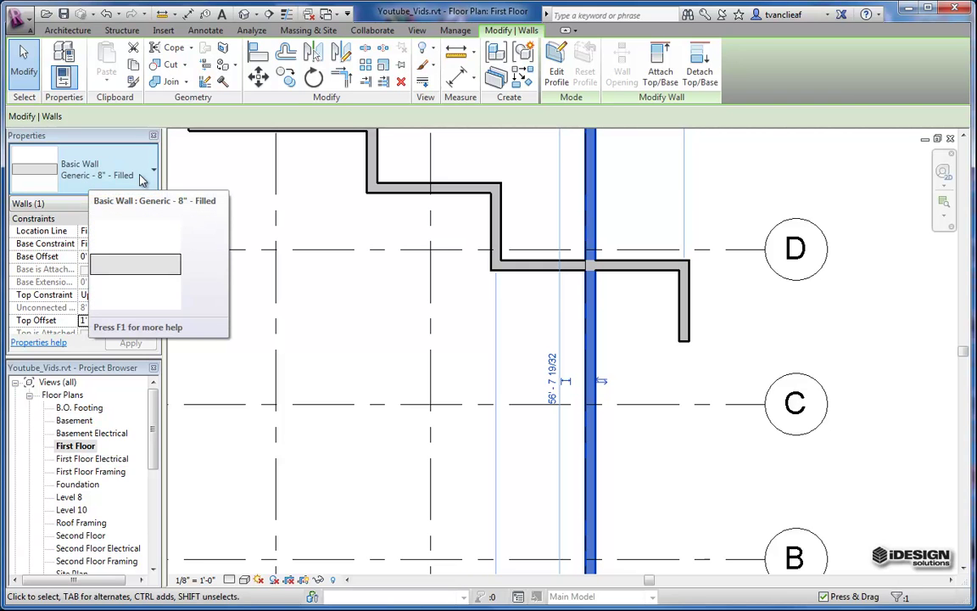
pyautogui.click(142, 179)
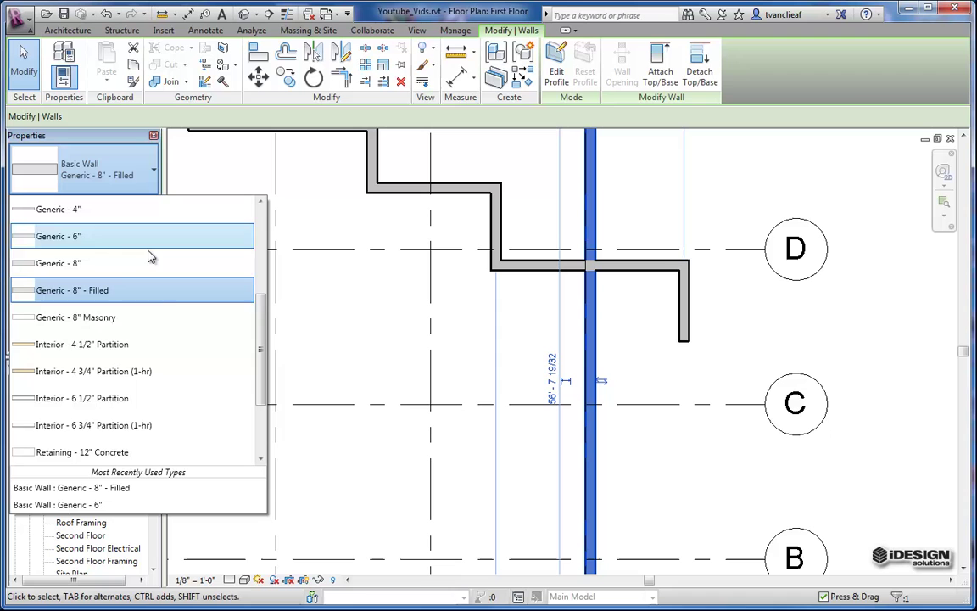
pyautogui.click(81, 344)
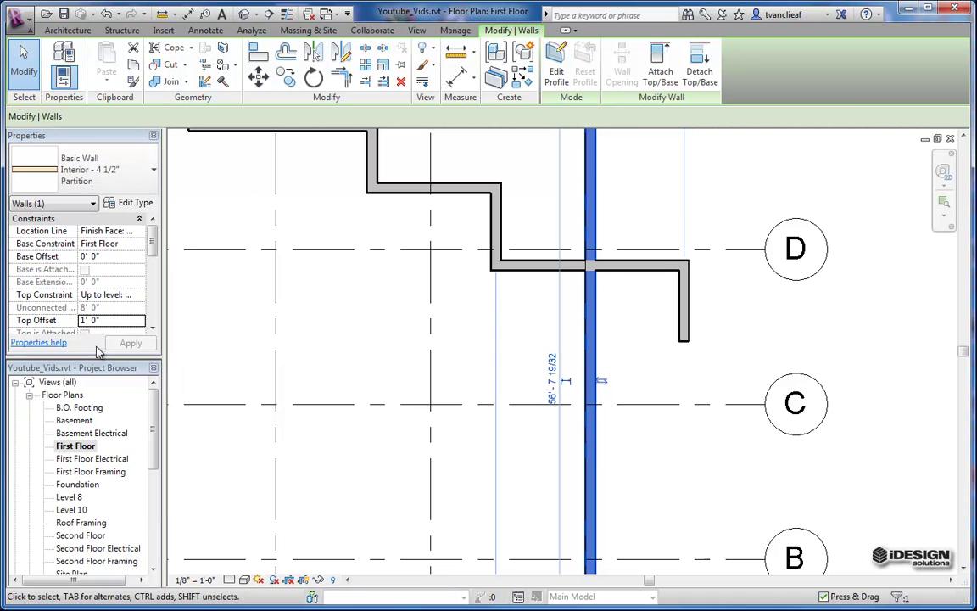
pyautogui.scroll(6, 593, 357)
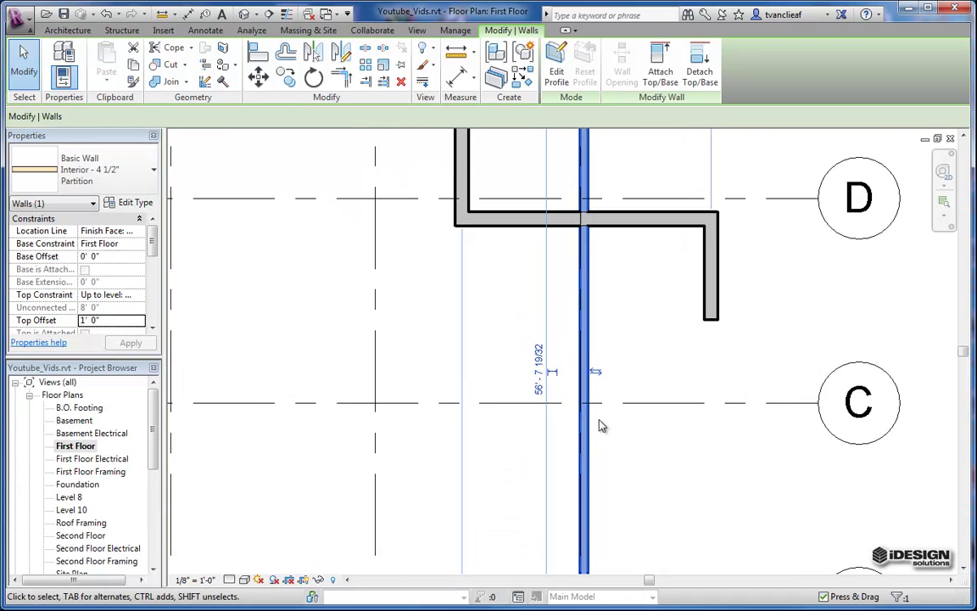
pyautogui.click(526, 415)
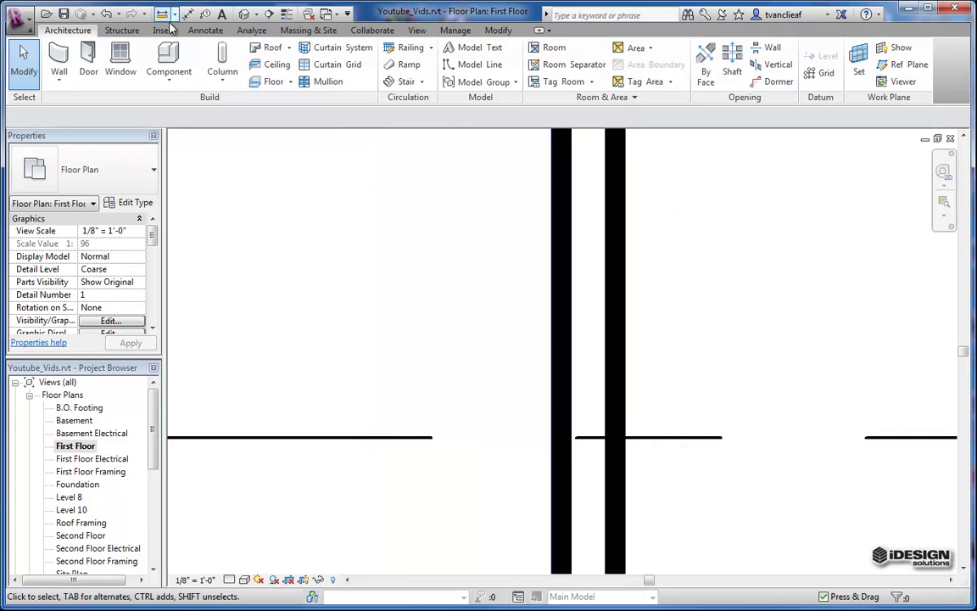
# Step: Turn on Thin Lines and set the plan view's Detail Level to Fine
pyautogui.click(287, 14)
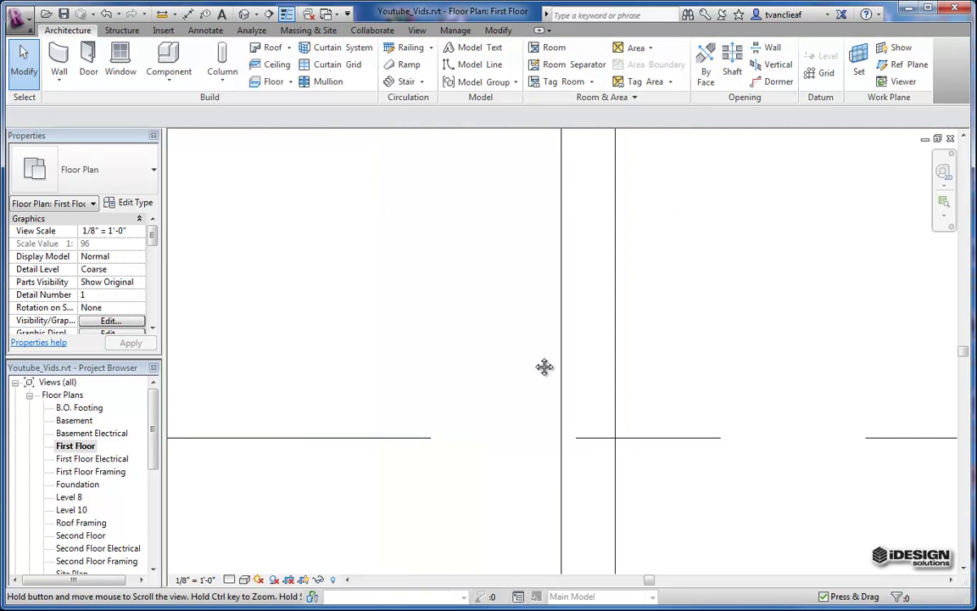
pyautogui.moveTo(543, 367); pyautogui.dragTo(471, 324, button='middle')
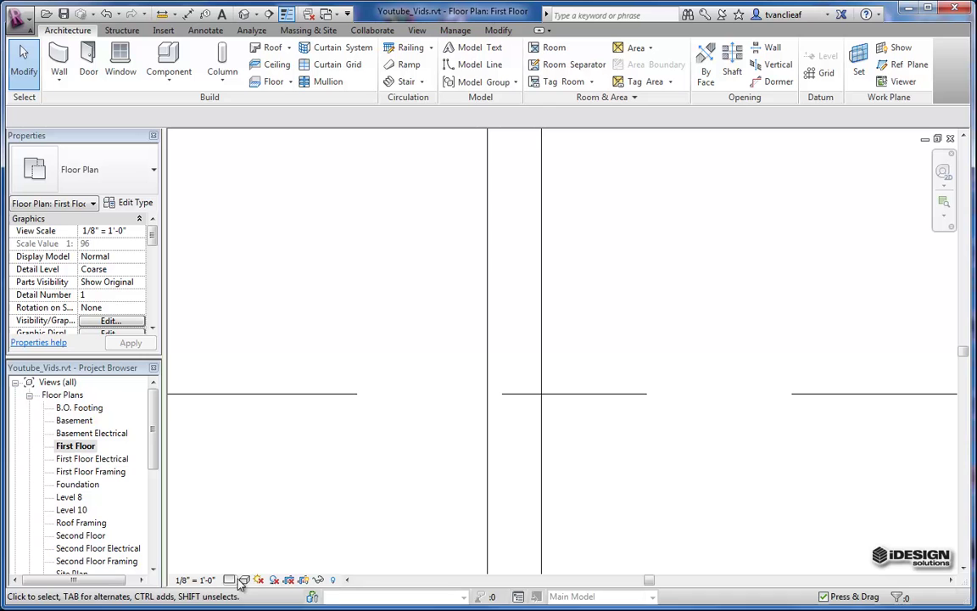
pyautogui.click(244, 579)
pyautogui.click(230, 580)
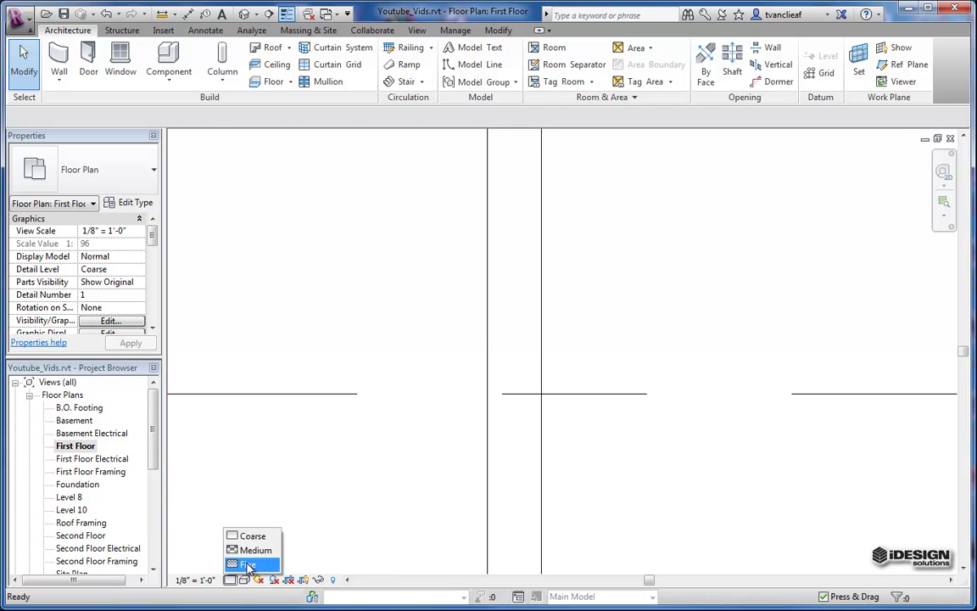
pyautogui.click(247, 564)
pyautogui.scroll(-1, 390, 386)
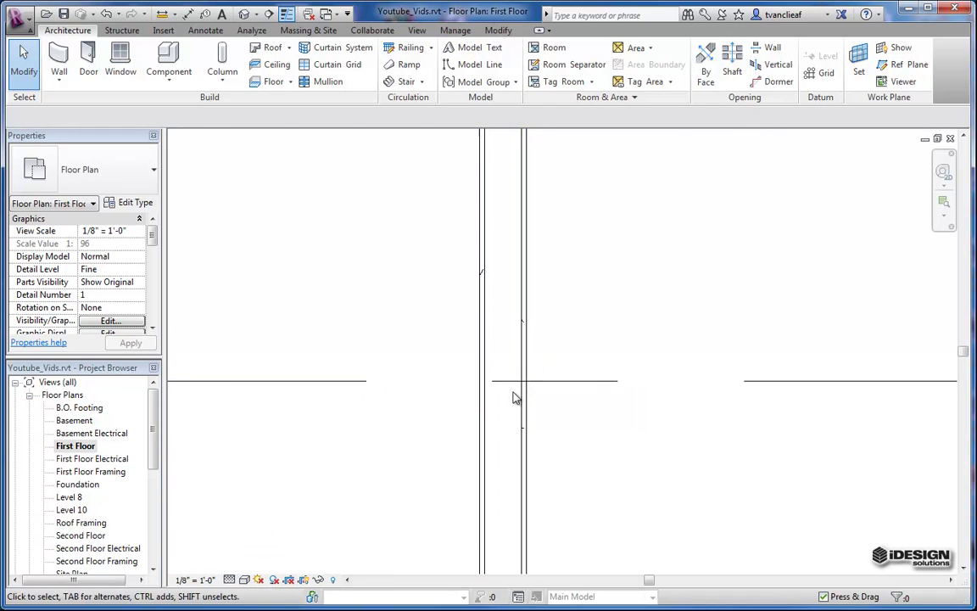
pyautogui.scroll(-3, 500, 400)
pyautogui.scroll(-1, 486, 302)
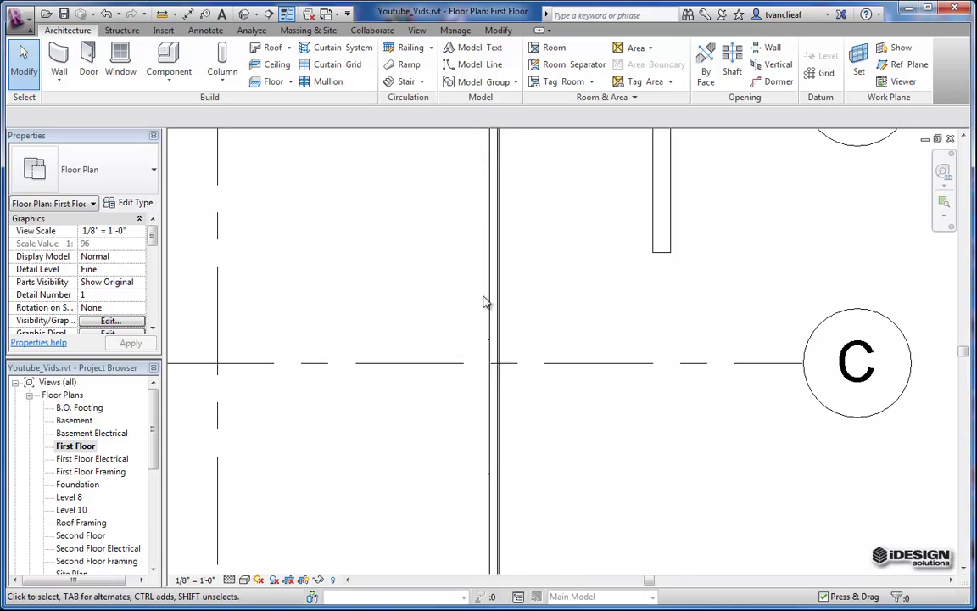
pyautogui.scroll(-3, 489, 270)
pyautogui.moveTo(488, 271); pyautogui.dragTo(514, 369, button='middle')
pyautogui.scroll(5, 517, 364)
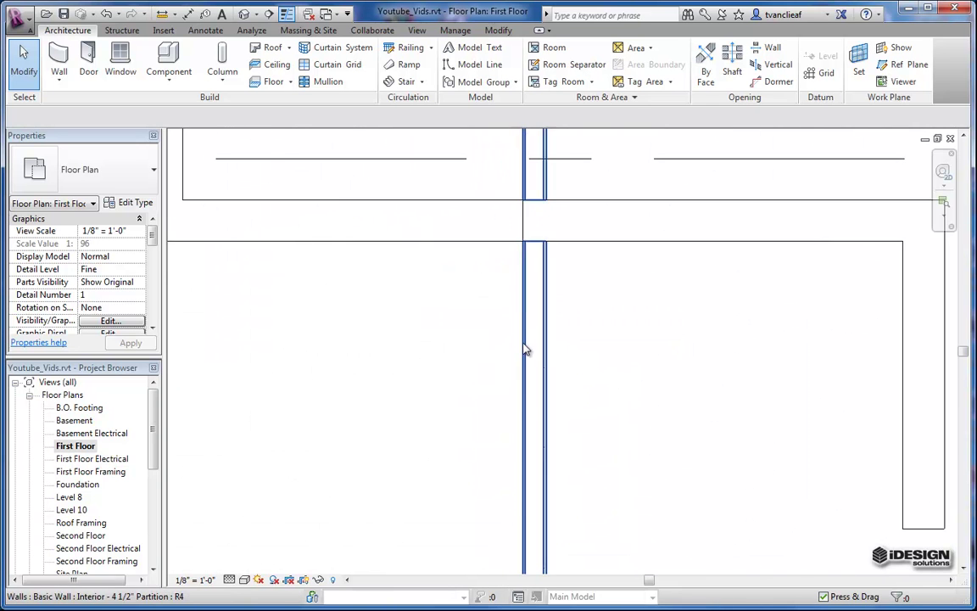
pyautogui.scroll(2, 525, 346)
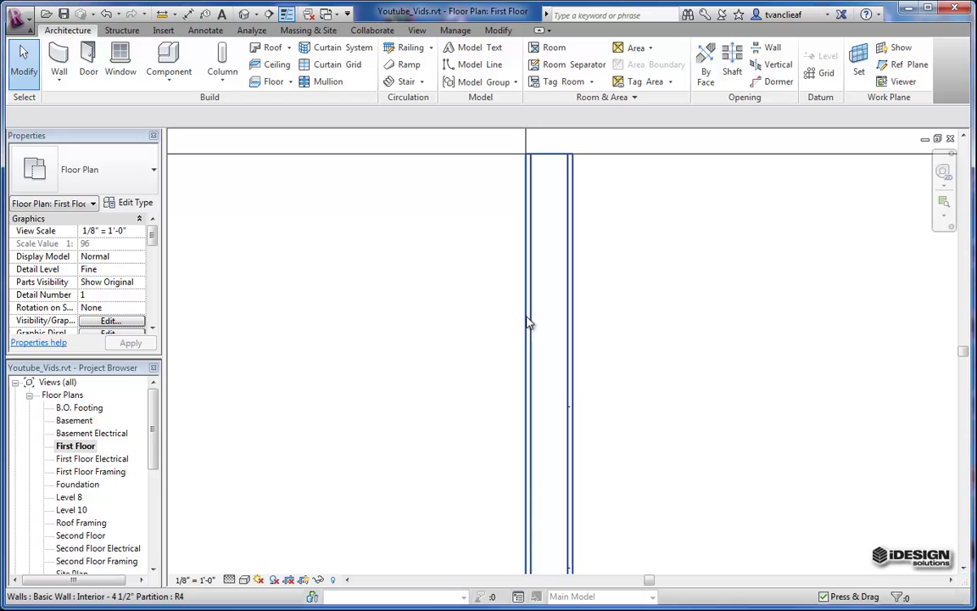
pyautogui.scroll(-4, 521, 323)
pyautogui.scroll(-4, 523, 329)
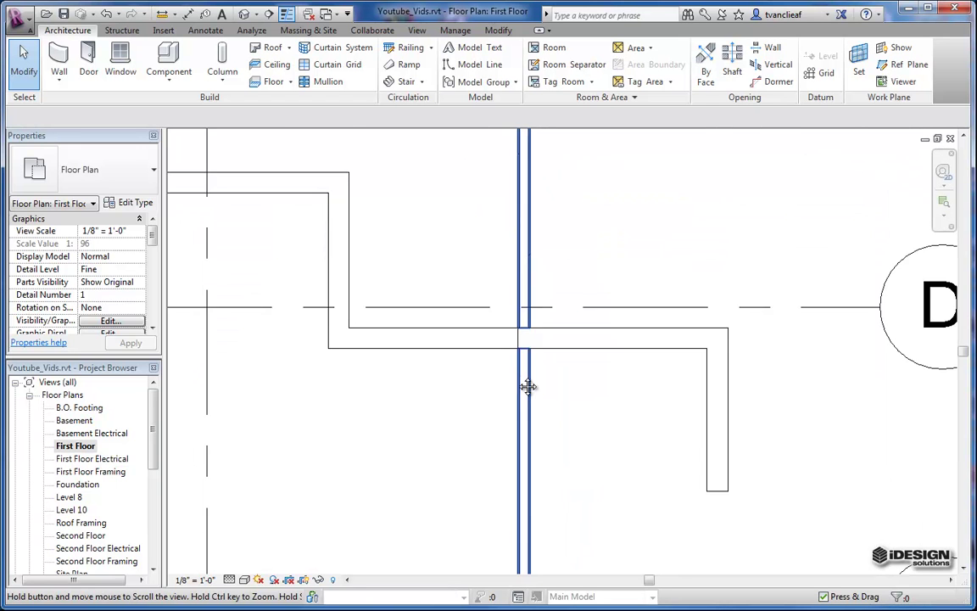
pyautogui.moveTo(552, 233); pyautogui.dragTo(533, 331, button='middle')
pyautogui.scroll(-4, 520, 266)
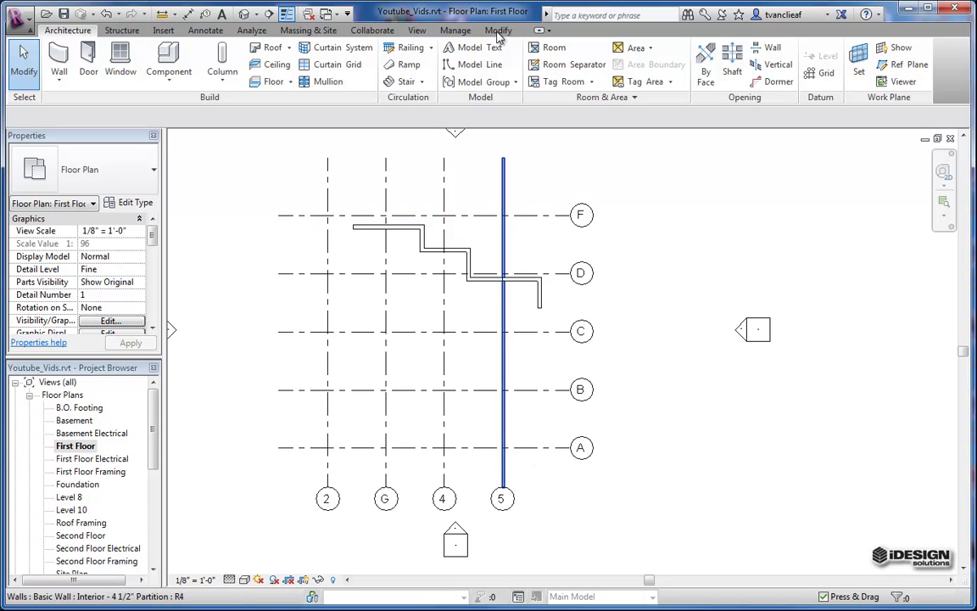
pyautogui.scroll(3, 508, 212)
# Step: Drag the grid 5 partition's top end onto the stepped wall near grid D
pyautogui.scroll(5, 507, 240)
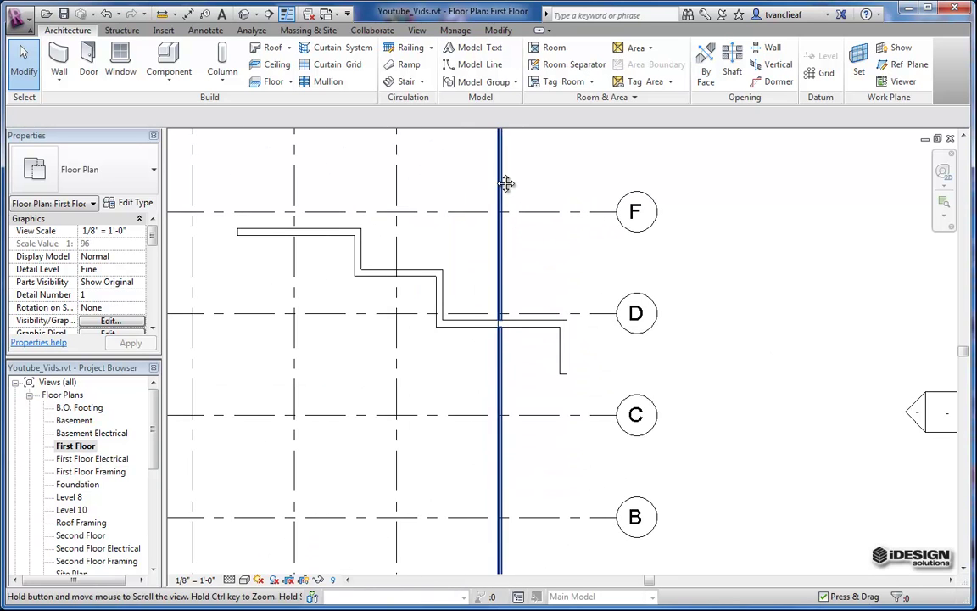
pyautogui.click(511, 327)
pyautogui.moveTo(470, 297); pyautogui.dragTo(437, 259, button='middle')
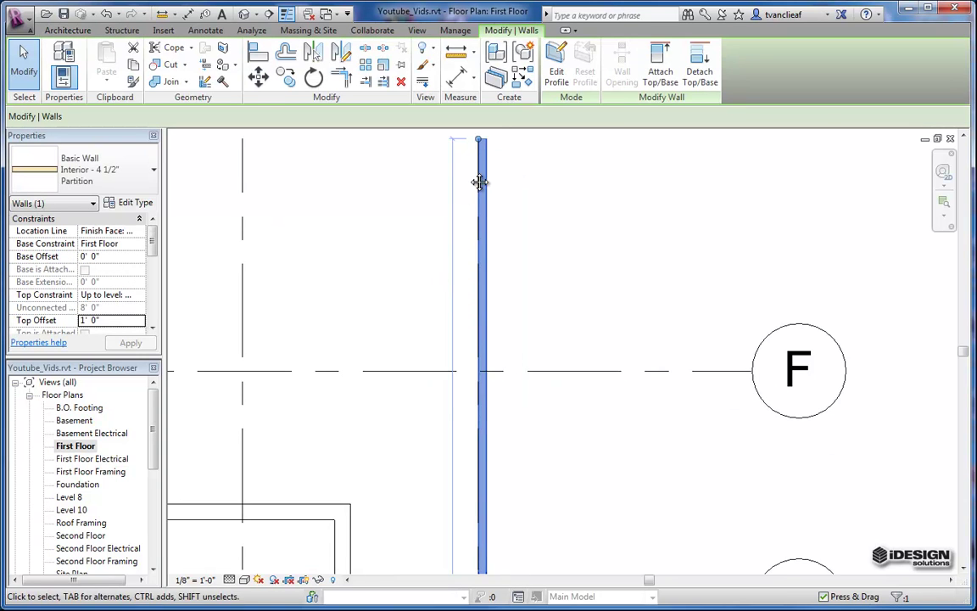
pyautogui.moveTo(478, 153); pyautogui.dragTo(481, 188, button='middle')
pyautogui.moveTo(482, 189); pyautogui.dragTo(513, 389)
pyautogui.scroll(5, 512, 392)
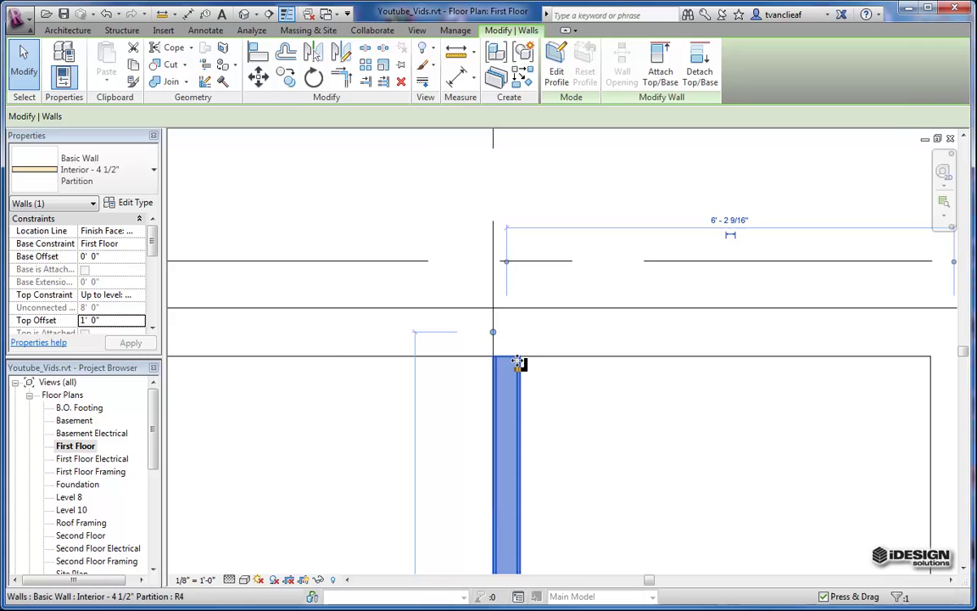
pyautogui.scroll(3, 509, 369)
pyautogui.click(430, 377)
pyautogui.scroll(-3, 454, 313)
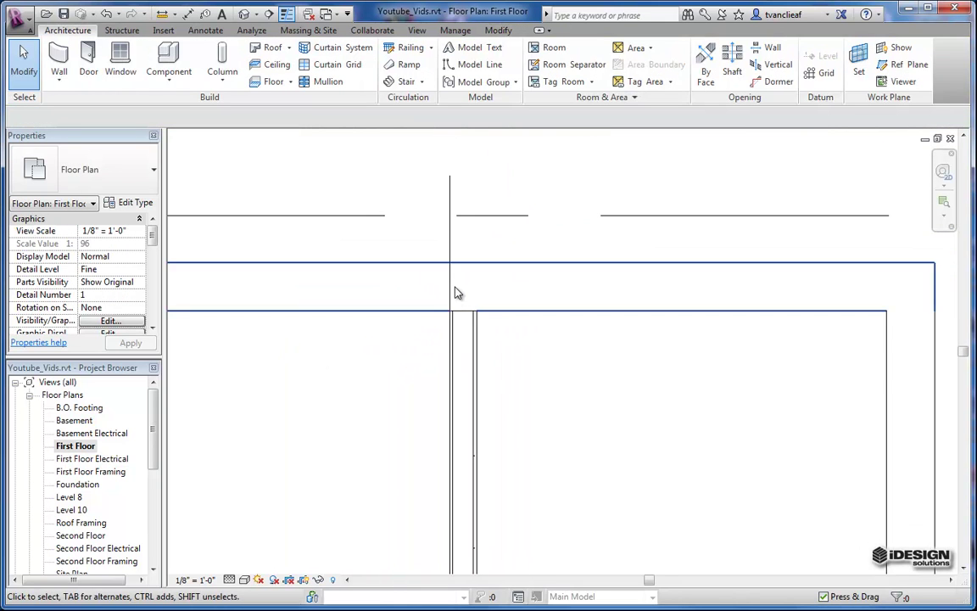
pyautogui.scroll(-3, 454, 289)
pyautogui.moveTo(454, 279); pyautogui.dragTo(491, 390, button='middle')
pyautogui.scroll(-3, 465, 251)
pyautogui.scroll(5, 507, 483)
# Step: Pull the partition's bottom end up to stop between grids C and B, making it 14'-3" long
pyautogui.click(503, 476)
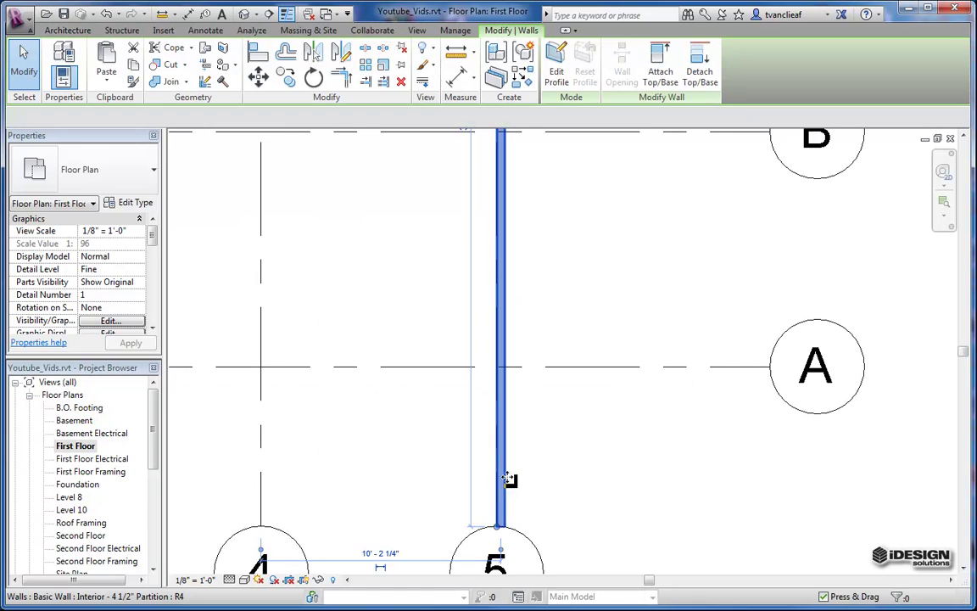
pyautogui.moveTo(497, 530); pyautogui.dragTo(500, 216)
pyautogui.moveTo(485, 218); pyautogui.dragTo(541, 506, button='middle')
pyautogui.scroll(-1, 544, 419)
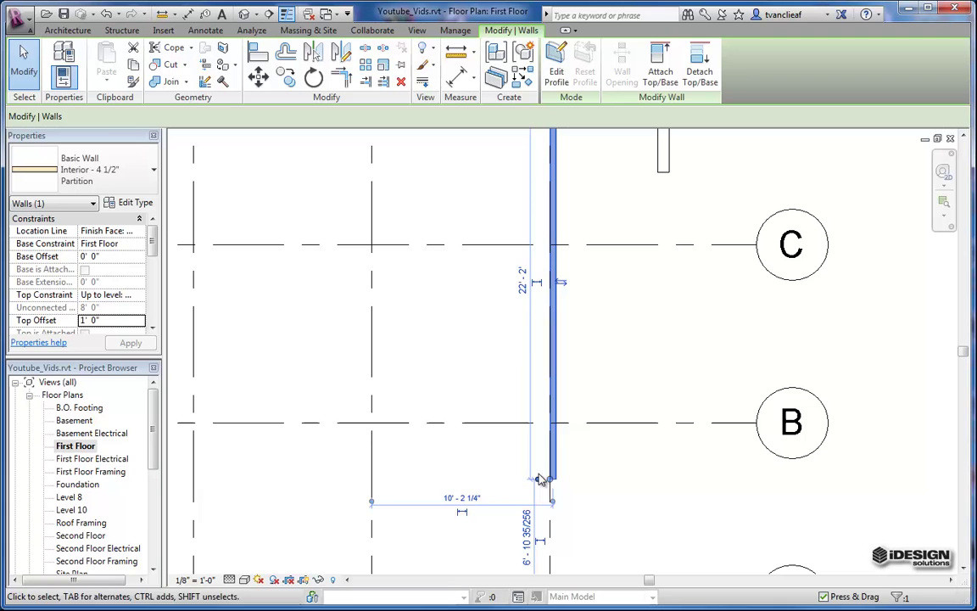
pyautogui.moveTo(540, 480); pyautogui.dragTo(545, 341)
pyautogui.scroll(-1, 507, 347)
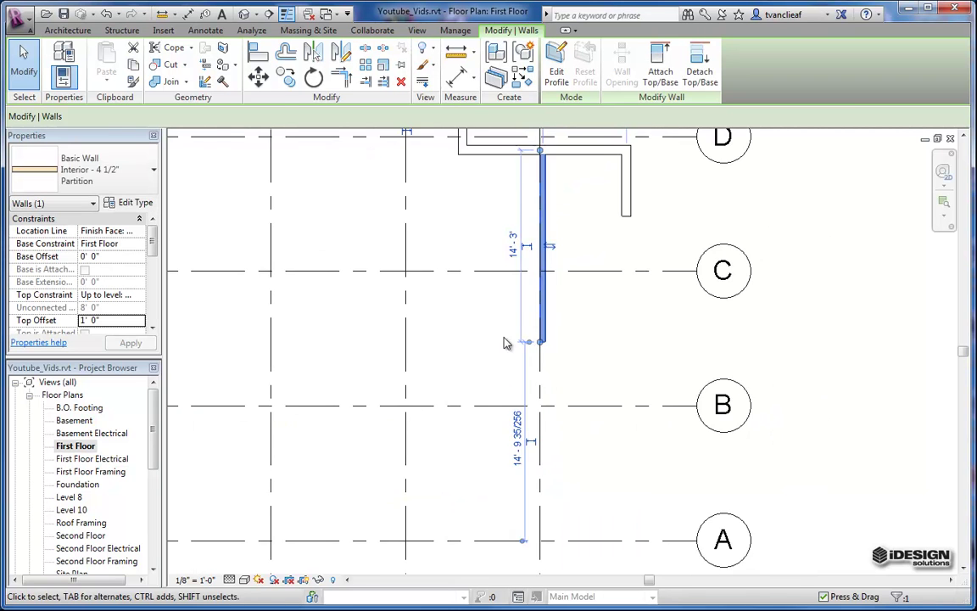
pyautogui.moveTo(507, 343); pyautogui.dragTo(652, 412, button='middle')
pyautogui.scroll(1, 704, 465)
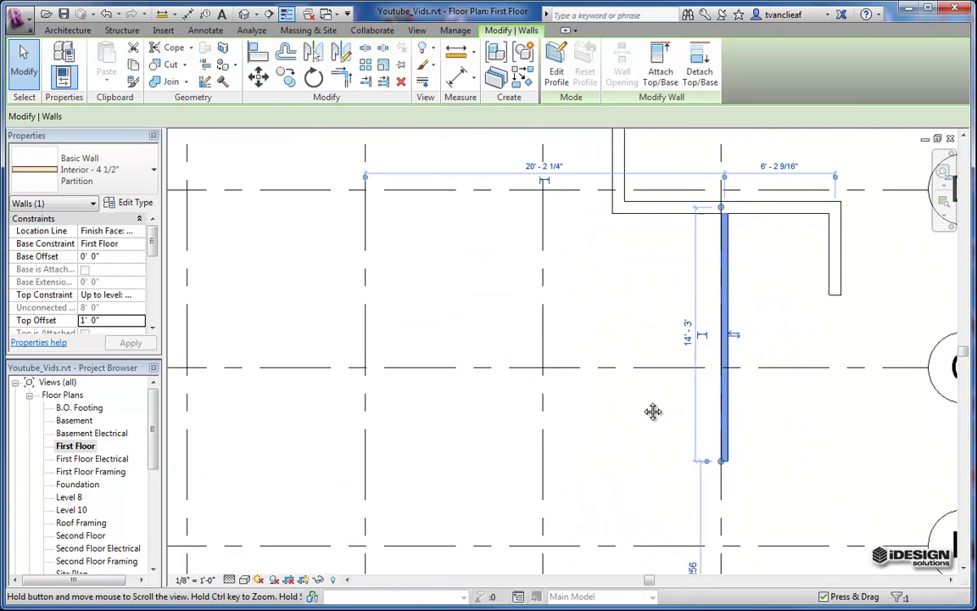
pyautogui.press('Escape')
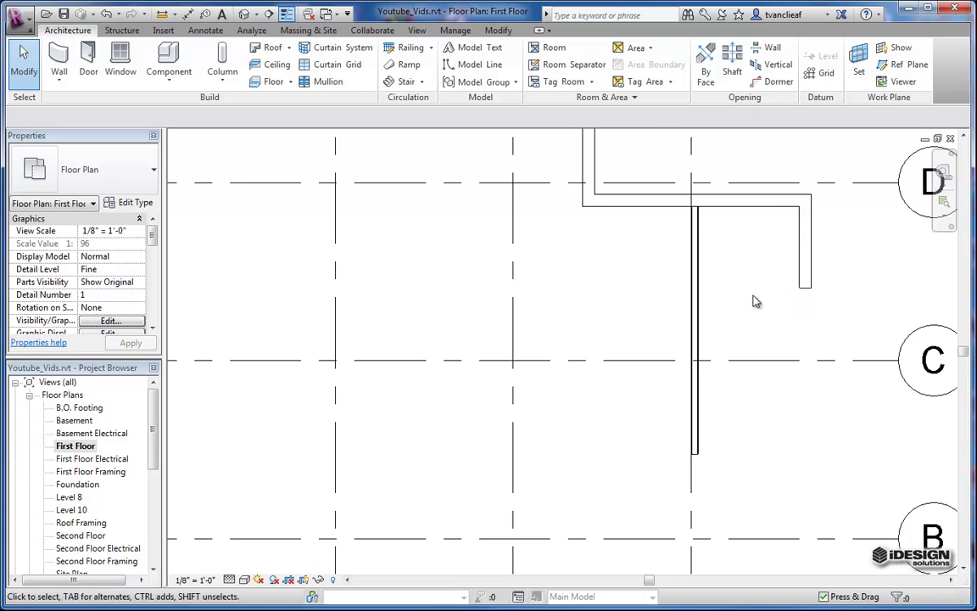
pyautogui.moveTo(619, 371); pyautogui.dragTo(548, 348, button='middle')
# Step: Start a new wall using the Rectangle draw option
pyautogui.click(58, 59)
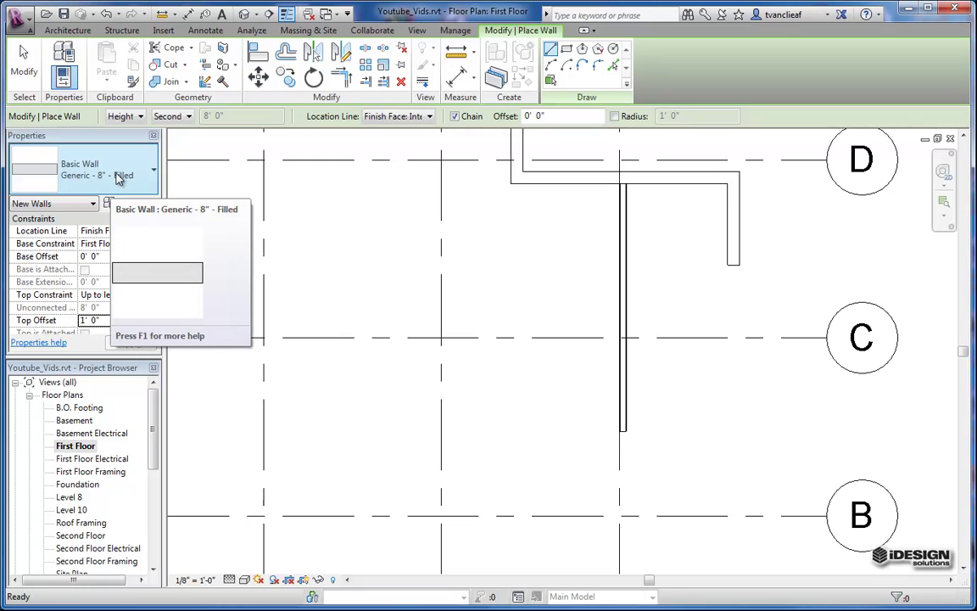
pyautogui.moveTo(539, 501); pyautogui.dragTo(466, 467, button='middle')
pyautogui.moveTo(447, 405); pyautogui.dragTo(543, 536, button='middle')
pyautogui.moveTo(492, 437); pyautogui.dragTo(448, 441, button='middle')
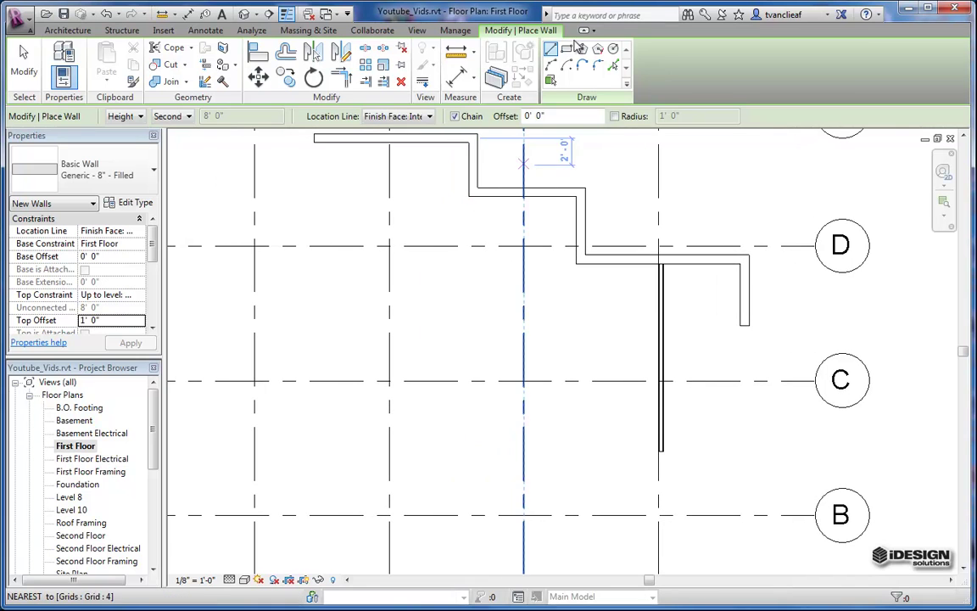
pyautogui.click(567, 51)
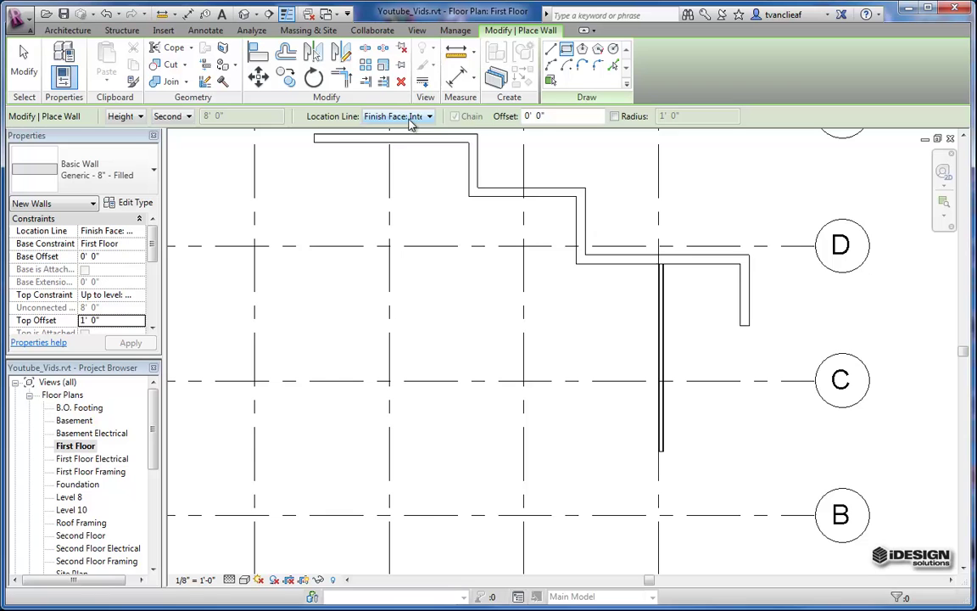
# Step: Draw the wall rectangle from grid E/2 to grid D/4, then select all four walls
pyautogui.moveTo(267, 238); pyautogui.dragTo(366, 272, button='middle')
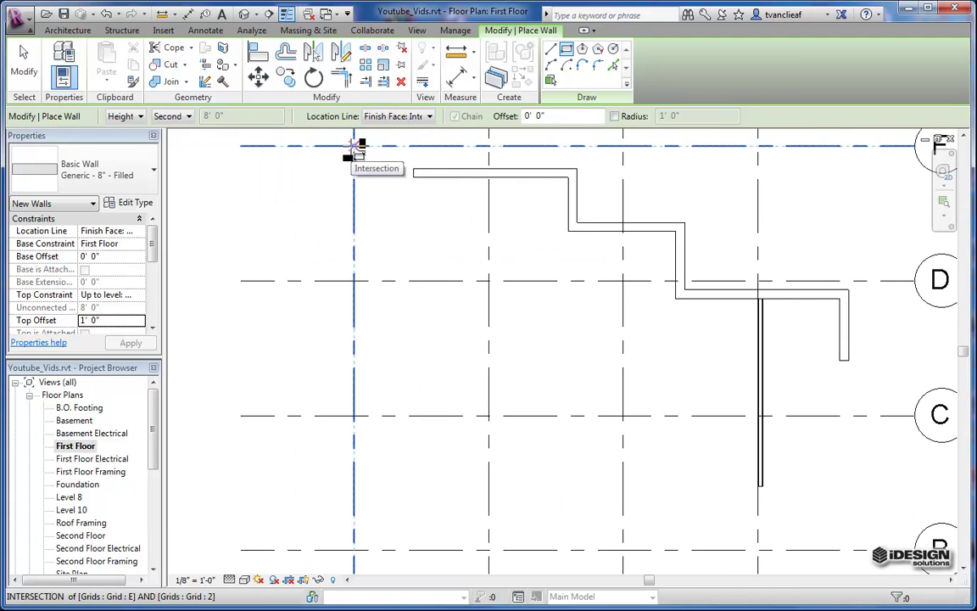
pyautogui.click(356, 550)
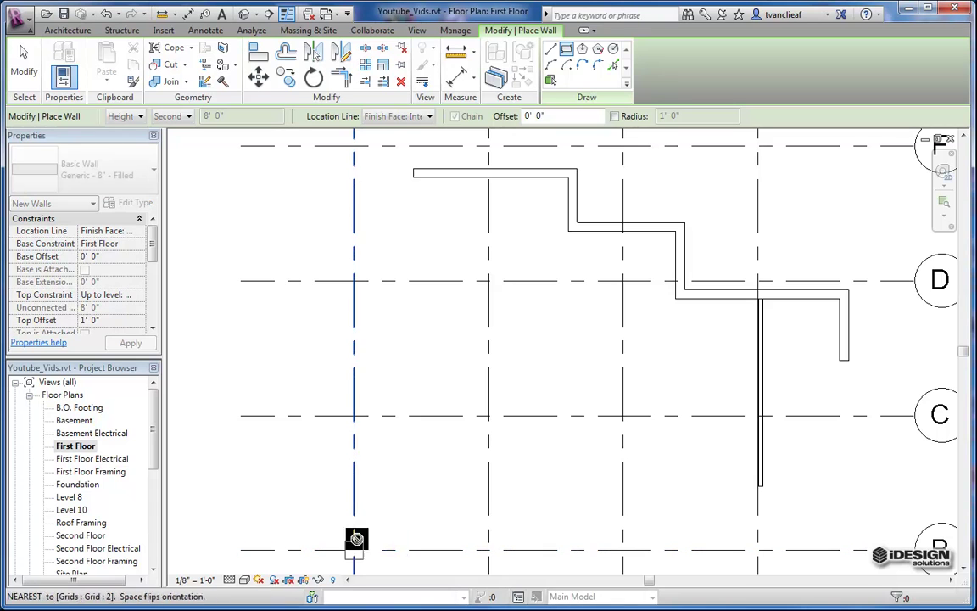
pyautogui.click(623, 280)
pyautogui.scroll(5, 632, 297)
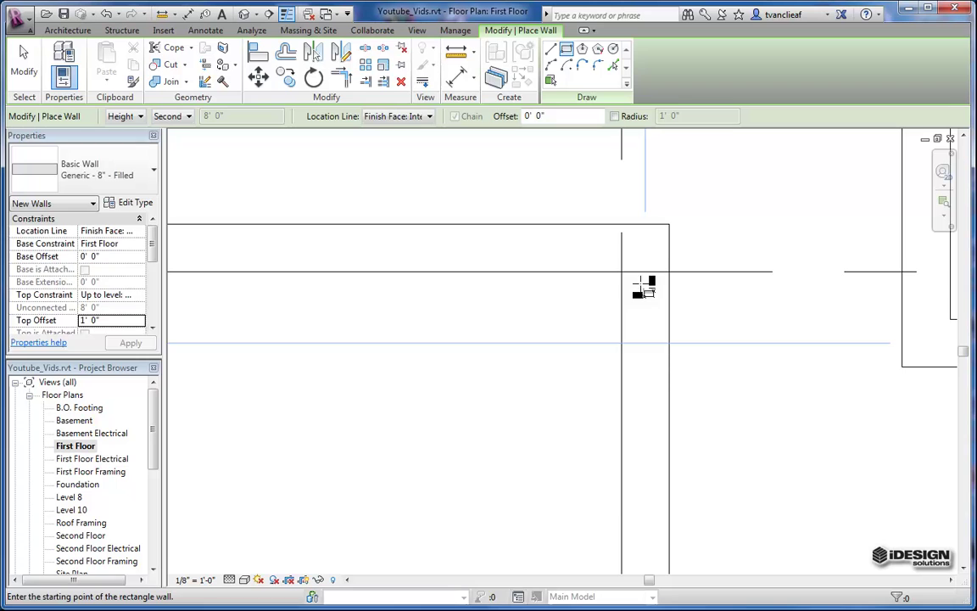
pyautogui.press('Escape')
pyautogui.press('Escape')
pyautogui.scroll(-1, 622, 283)
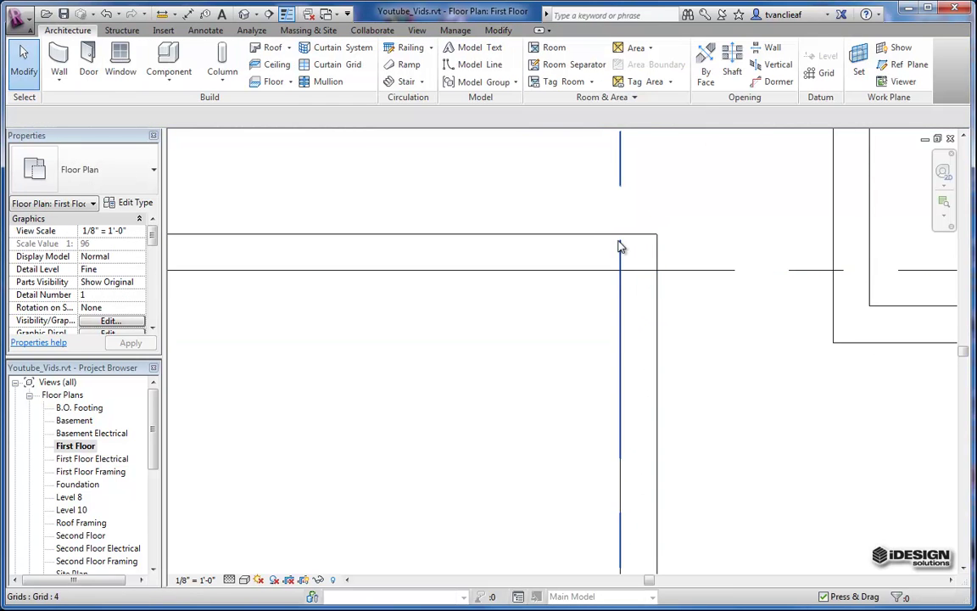
pyautogui.scroll(-2, 613, 253)
pyautogui.moveTo(356, 299); pyautogui.dragTo(471, 263, button='middle')
pyautogui.scroll(-1, 470, 263)
pyautogui.moveTo(475, 321); pyautogui.dragTo(449, 294, button='middle')
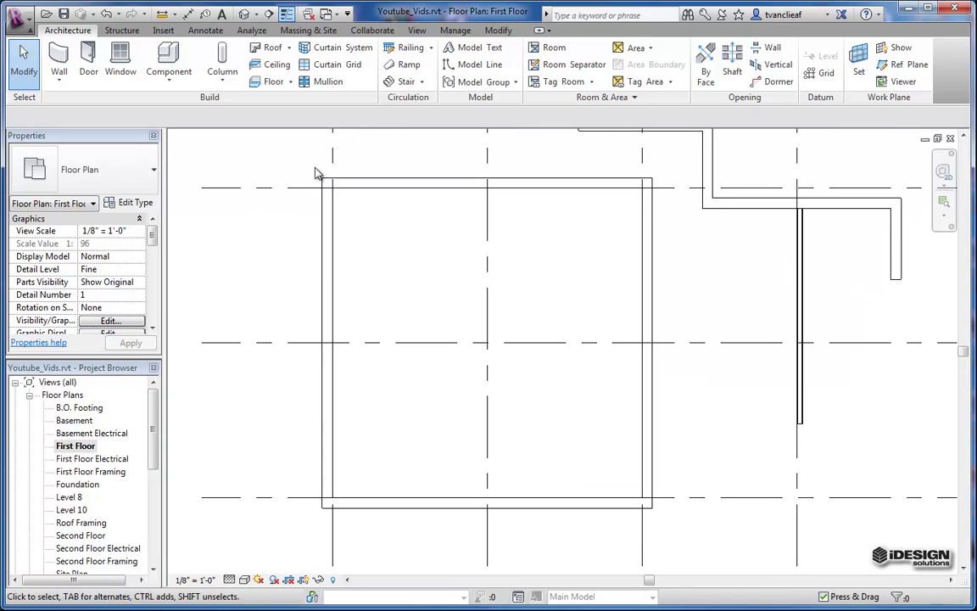
pyautogui.moveTo(316, 173); pyautogui.dragTo(665, 526)
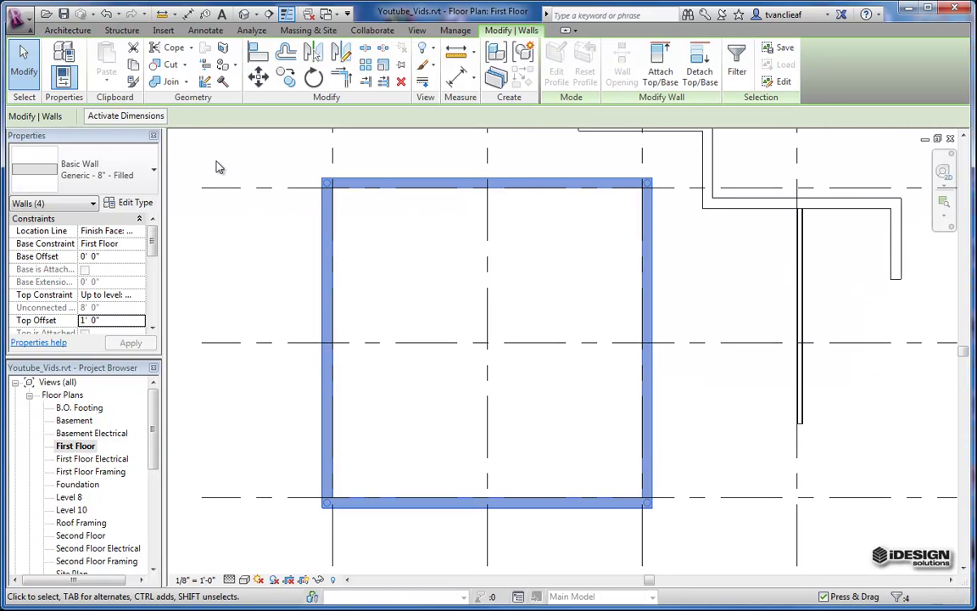
# Step: Switch the four selected rectangle walls to the Exterior - Brick on Wood Stud type
pyautogui.click(140, 166)
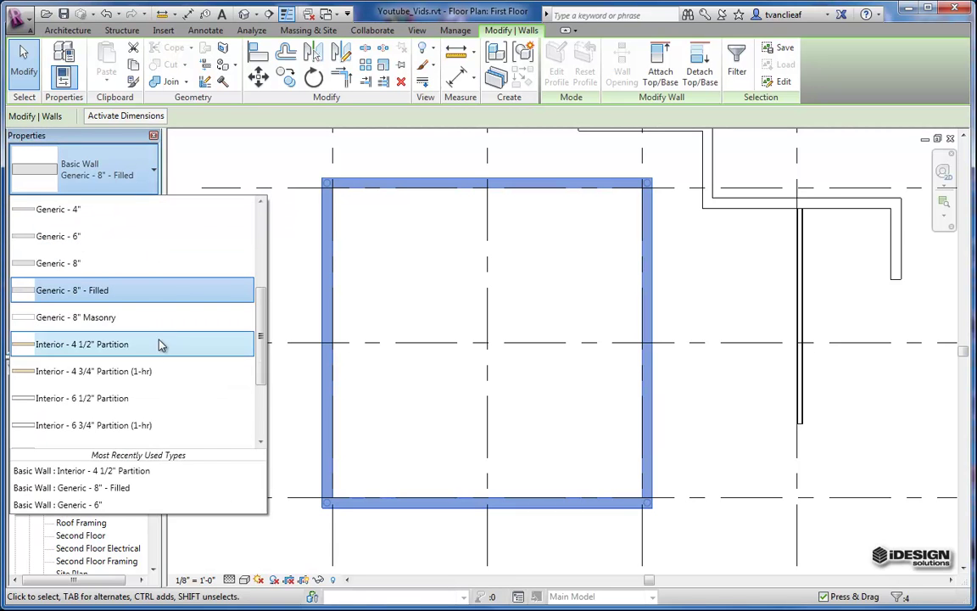
pyautogui.scroll(-1, 200, 395)
pyautogui.scroll(-1, 161, 348)
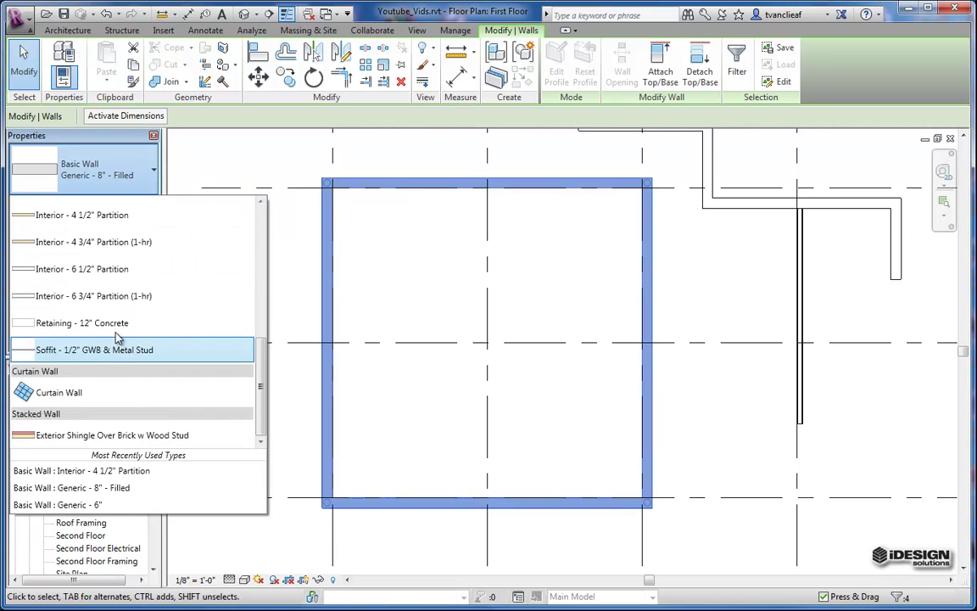
pyautogui.scroll(3, 99, 320)
pyautogui.scroll(2, 96, 299)
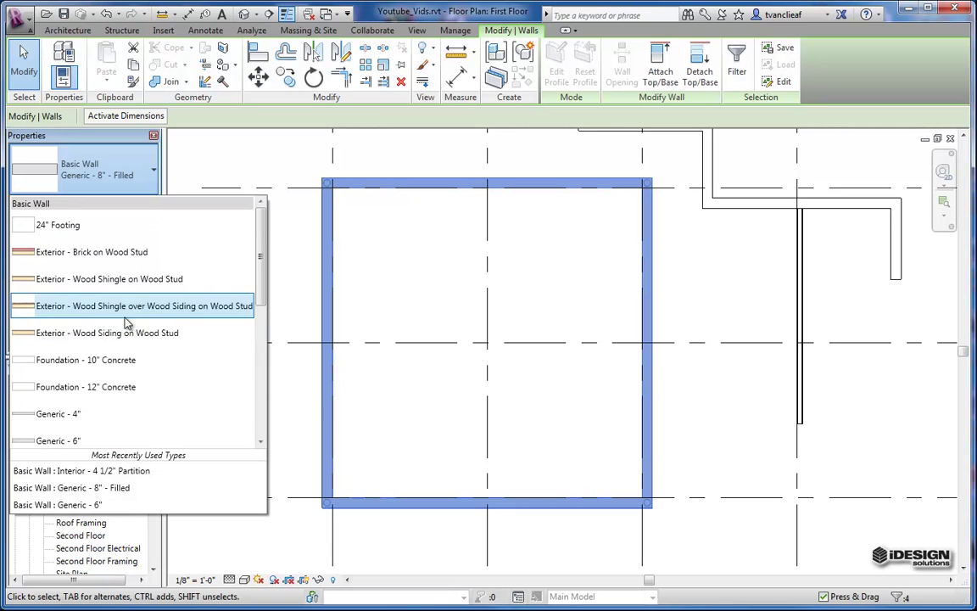
pyautogui.click(106, 251)
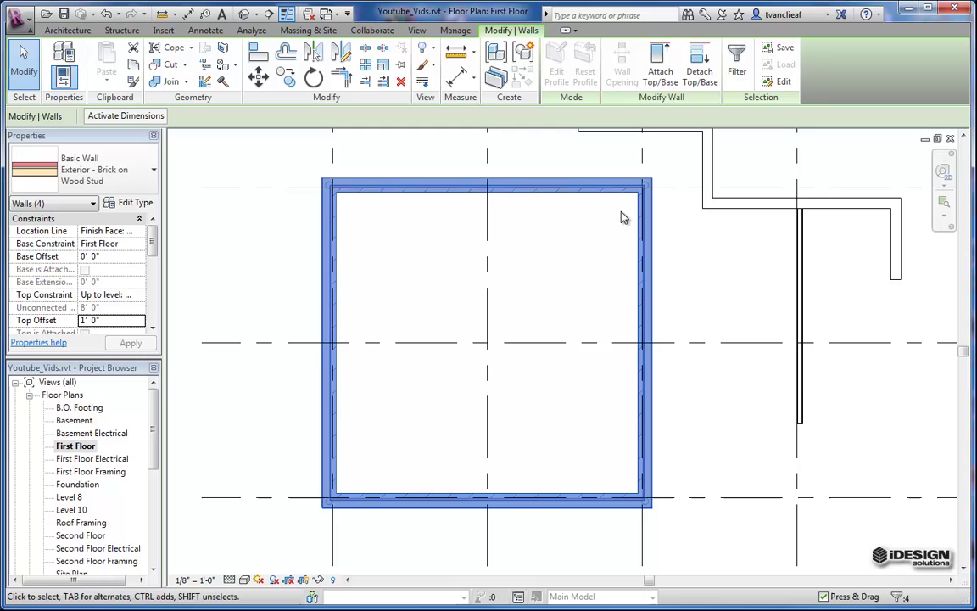
# Step: Deselect the brick walls and pan around the rectangle's top-left corner
pyautogui.scroll(2, 328, 192)
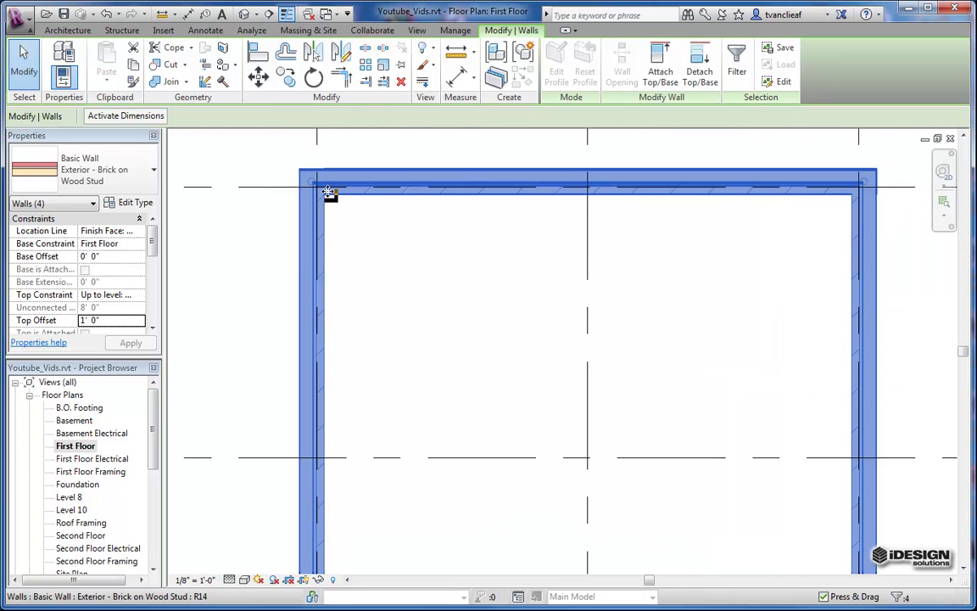
pyautogui.scroll(-3, 329, 191)
pyautogui.moveTo(342, 211); pyautogui.dragTo(330, 238, button='middle')
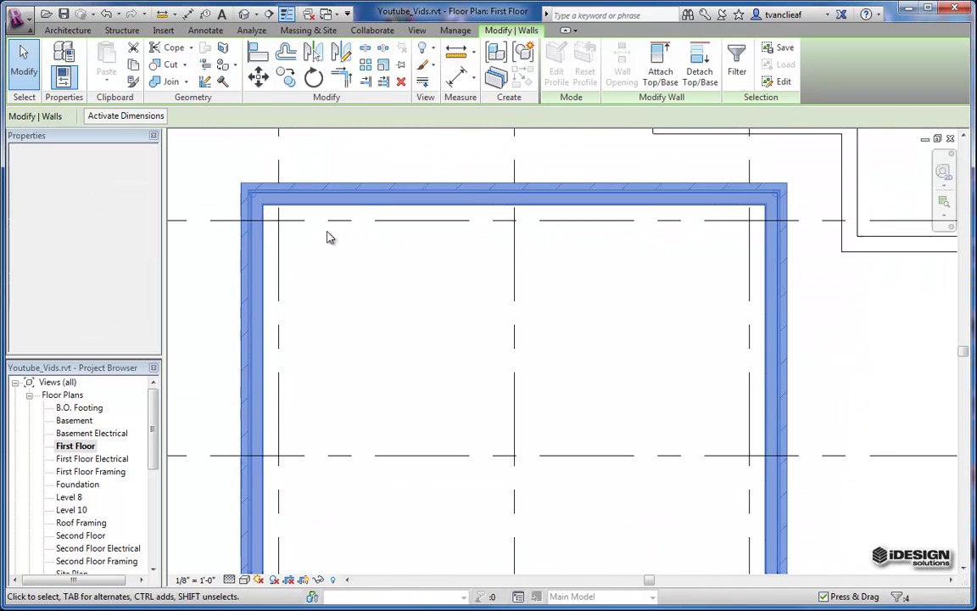
pyautogui.scroll(-4, 430, 319)
pyautogui.click(415, 225)
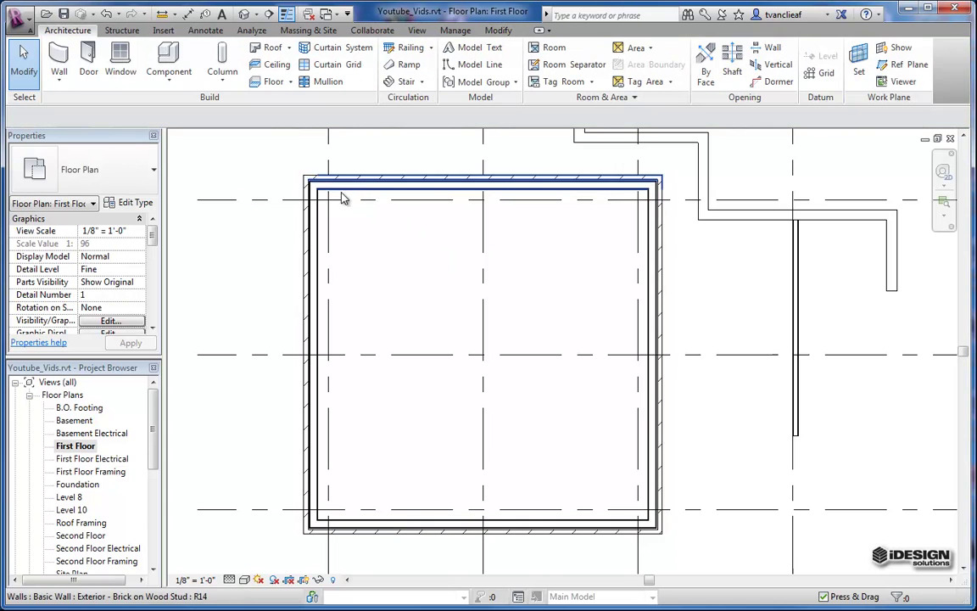
pyautogui.scroll(2, 348, 195)
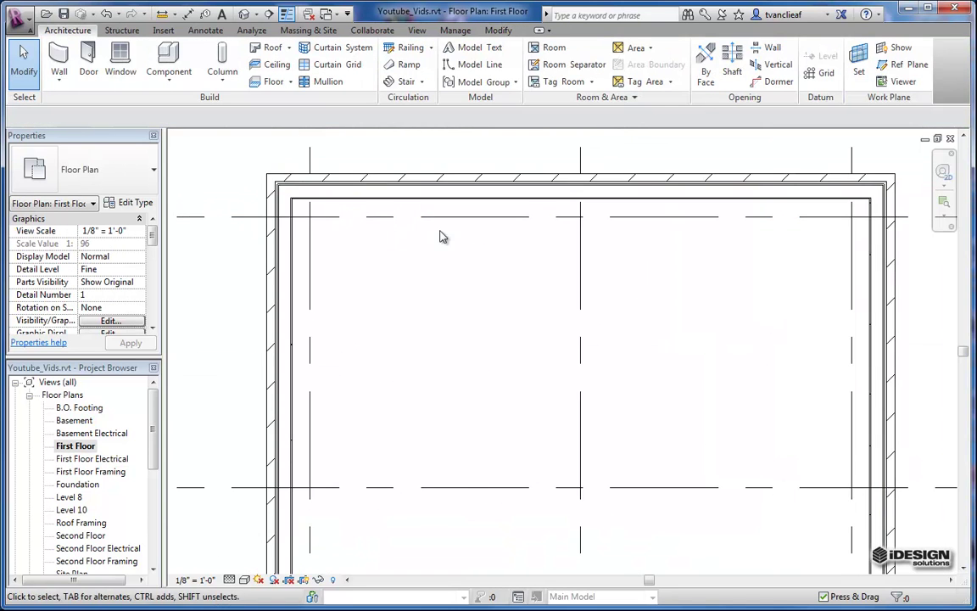
pyautogui.moveTo(441, 236); pyautogui.dragTo(406, 247, button='middle')
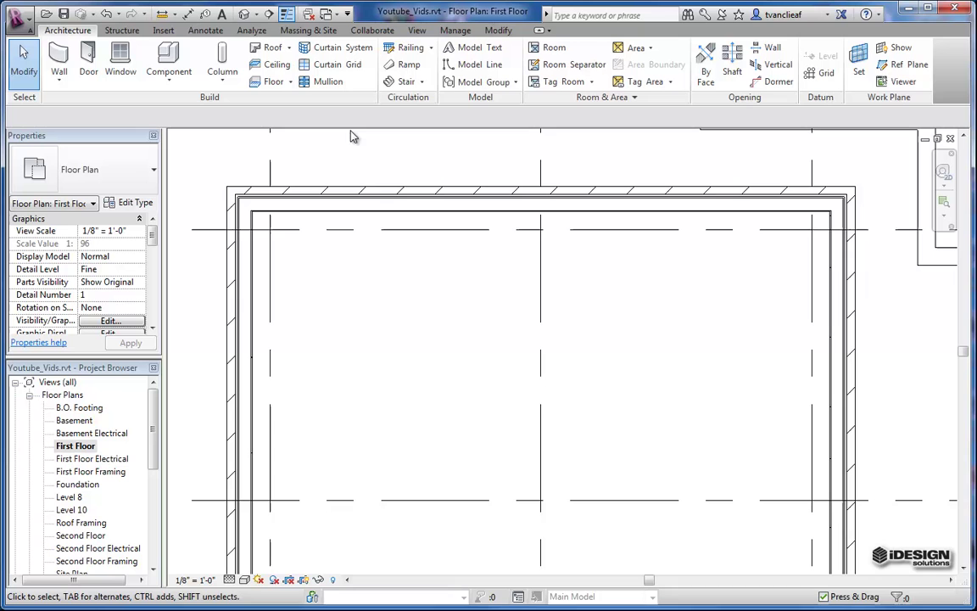
# Step: Align the grid line to the wall face using Align with Prefer Wall faces
pyautogui.click(499, 31)
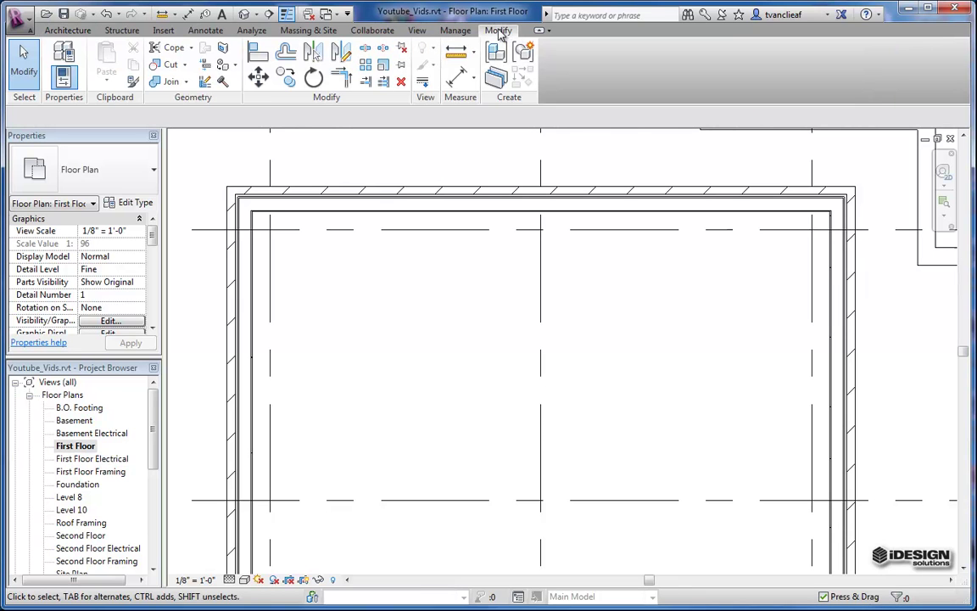
pyautogui.click(259, 58)
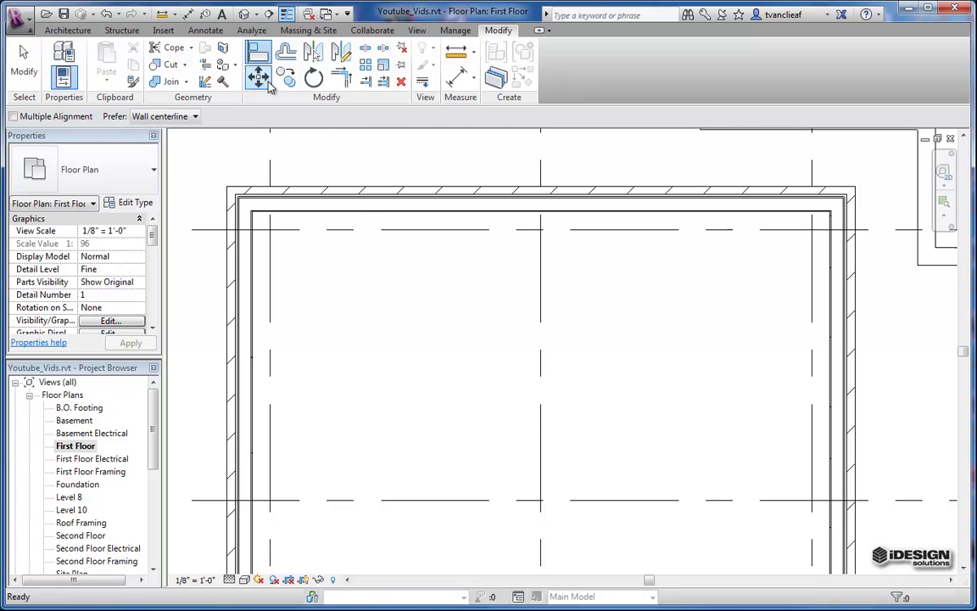
pyautogui.click(344, 230)
pyautogui.scroll(5, 313, 212)
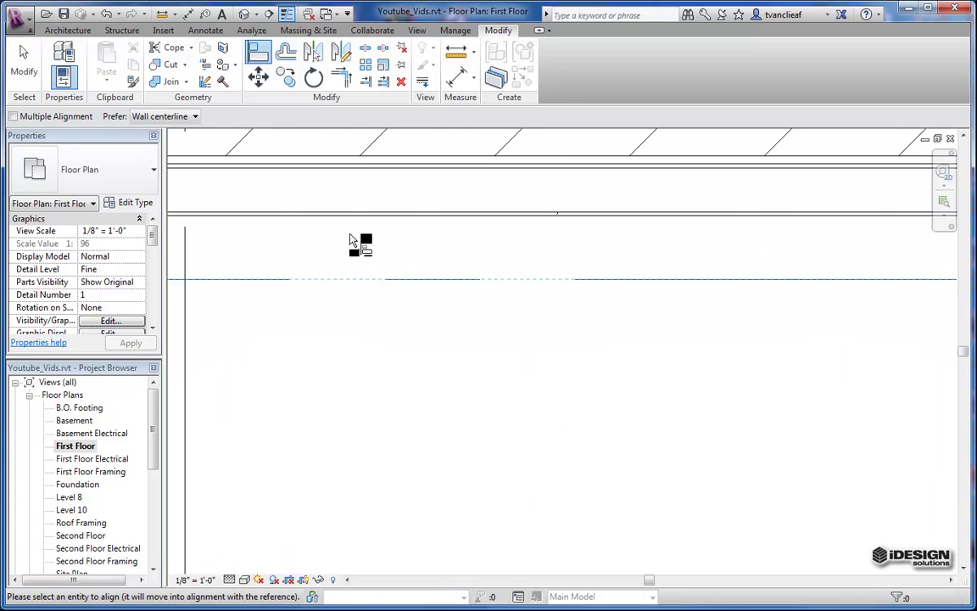
pyautogui.scroll(2, 369, 216)
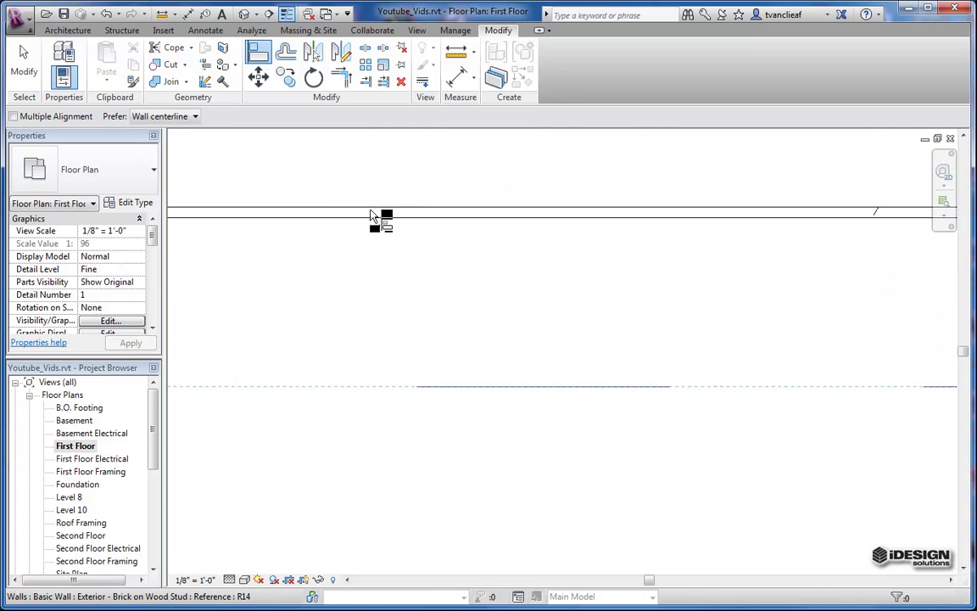
pyautogui.click(194, 117)
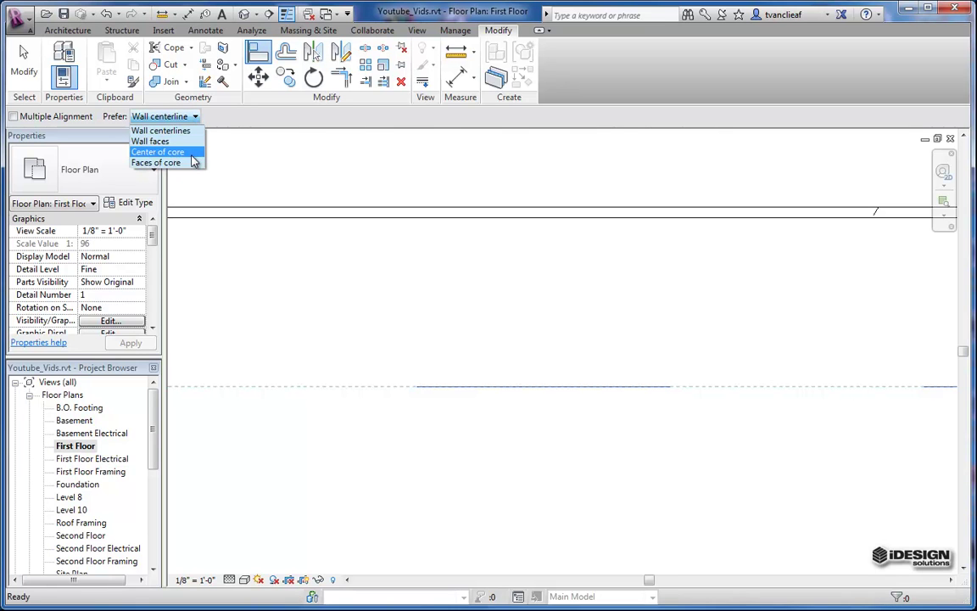
pyautogui.click(150, 141)
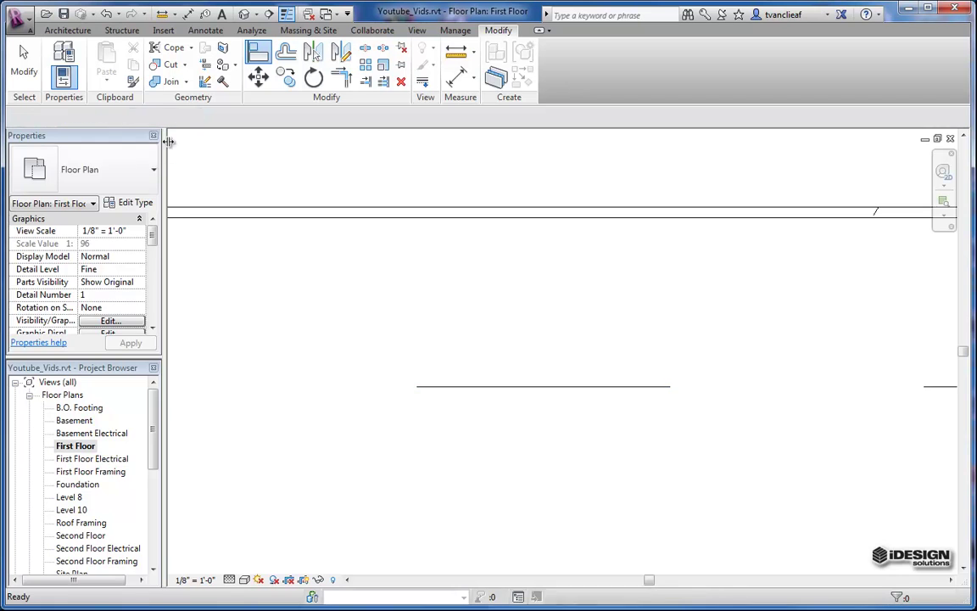
pyautogui.scroll(-1, 448, 221)
pyautogui.click(450, 223)
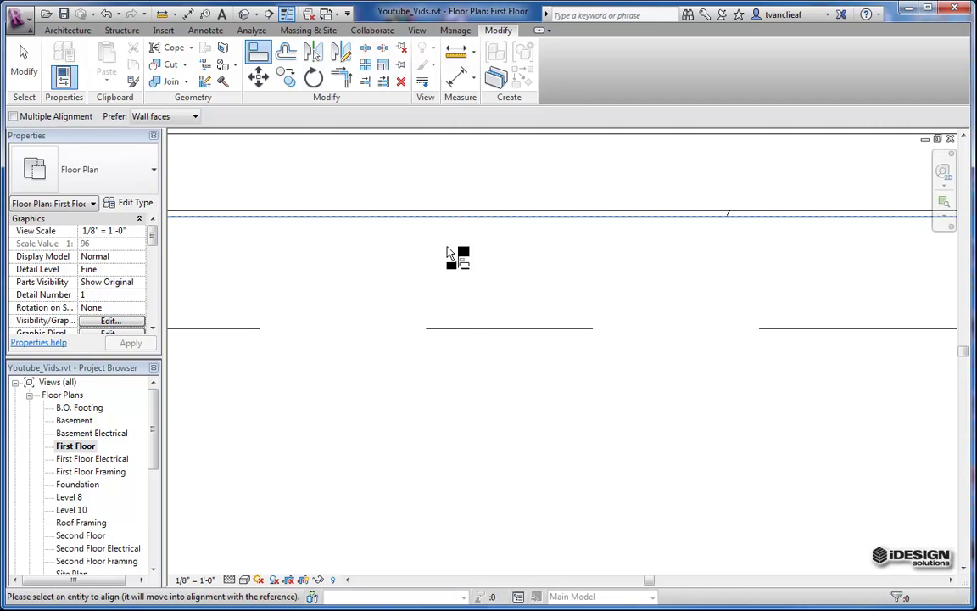
pyautogui.click(463, 330)
# Step: Pick grid D as an alignment reference, then clear the current alignment reference
pyautogui.scroll(4, 471, 251)
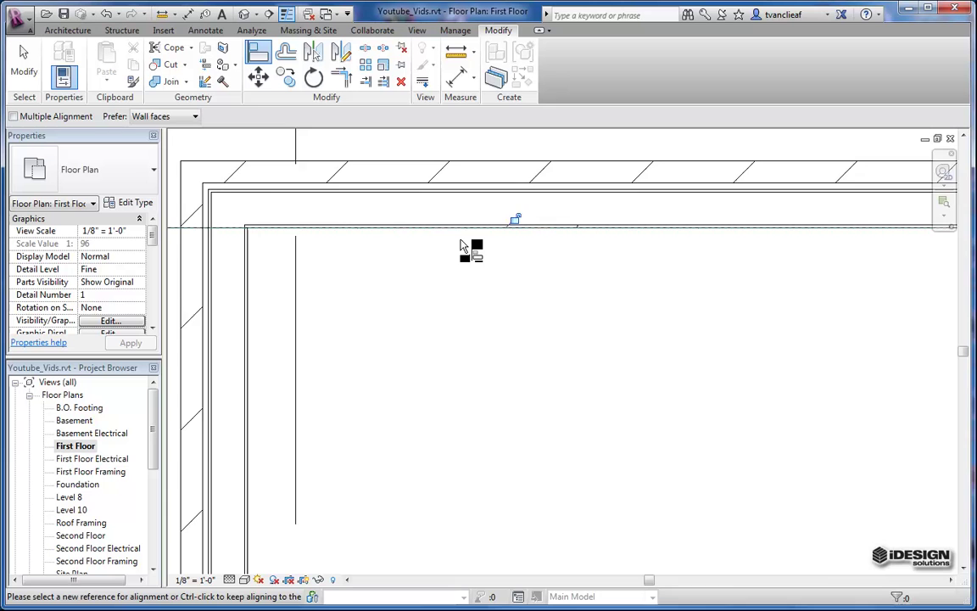
pyautogui.scroll(-3, 532, 286)
pyautogui.moveTo(550, 306); pyautogui.dragTo(330, 279, button='middle')
pyautogui.scroll(1, 323, 283)
pyautogui.scroll(5, 403, 272)
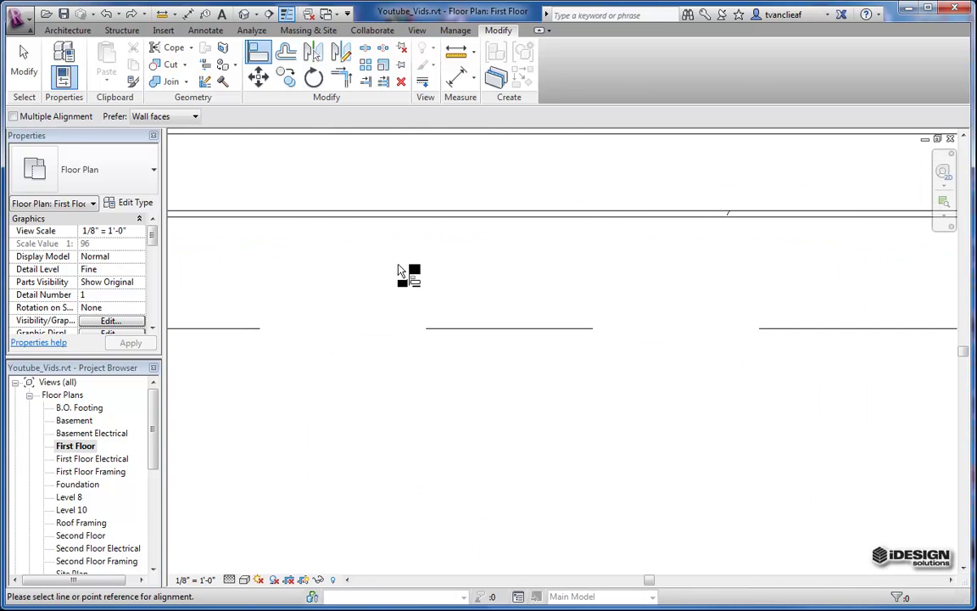
pyautogui.scroll(-3, 407, 254)
pyautogui.moveTo(416, 255); pyautogui.dragTo(395, 290, button='middle')
pyautogui.click(447, 297)
pyautogui.scroll(-2, 557, 279)
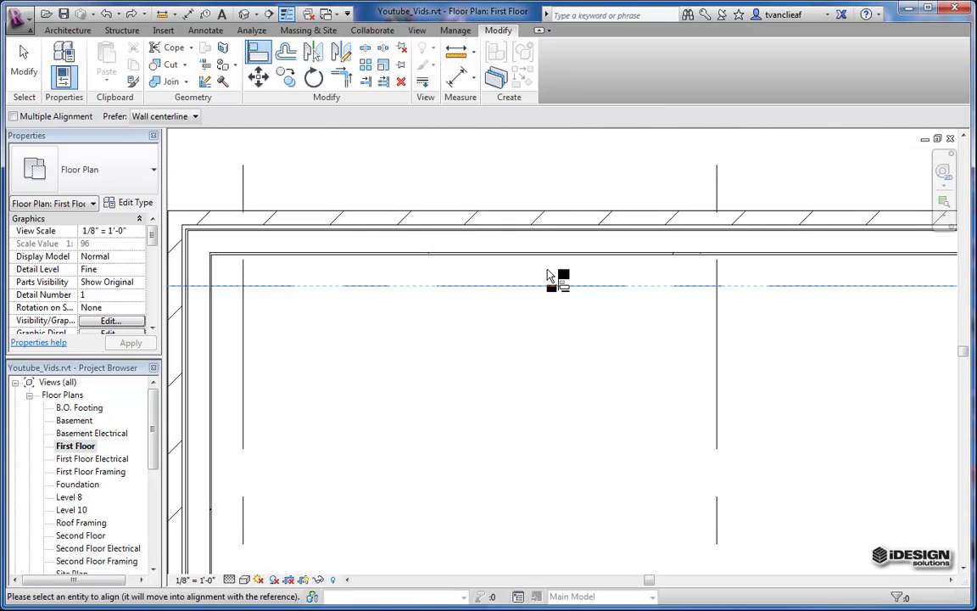
pyautogui.scroll(1, 557, 280)
pyautogui.moveTo(556, 279); pyautogui.dragTo(403, 282, button='middle')
pyautogui.scroll(3, 424, 267)
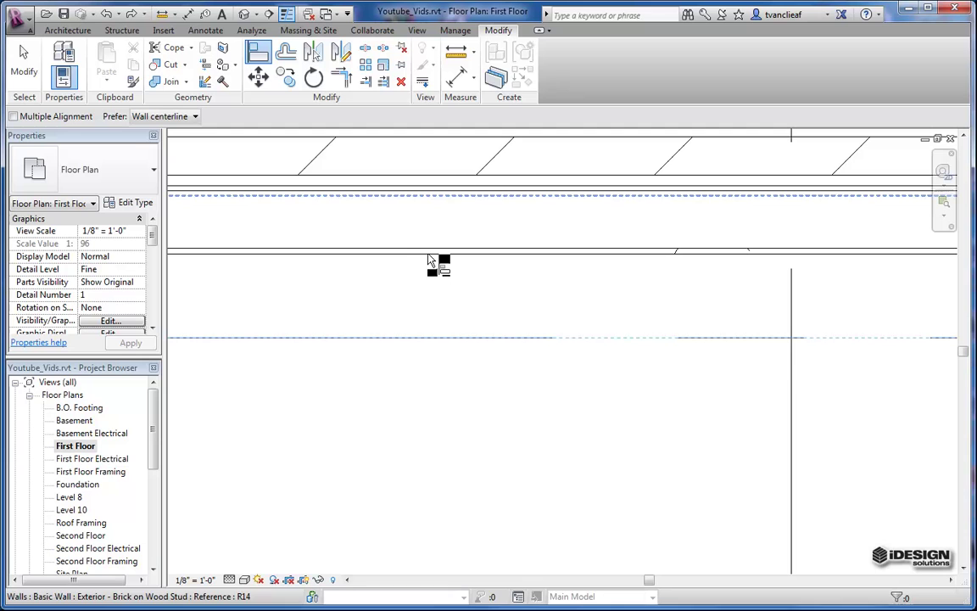
pyautogui.click(182, 116)
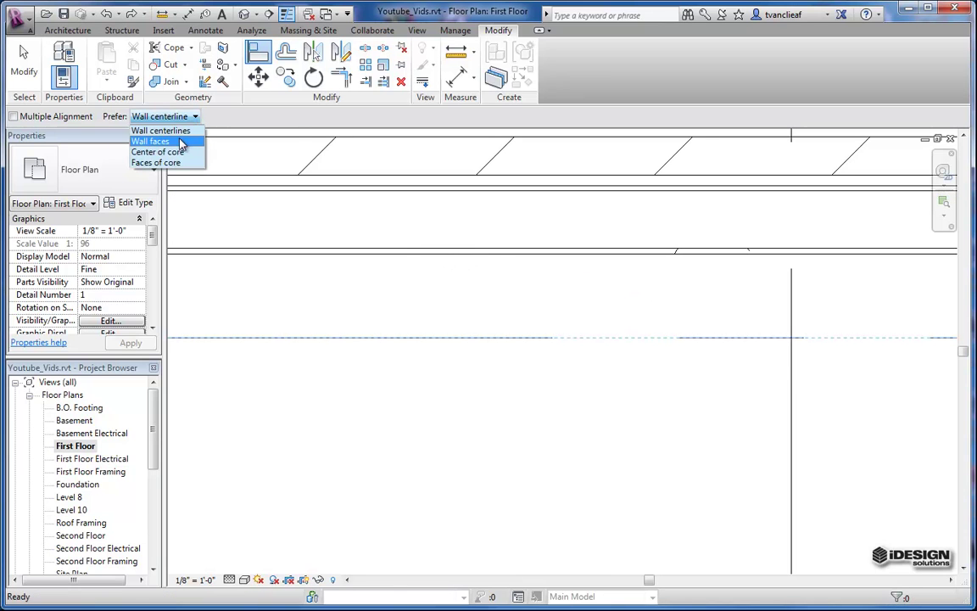
pyautogui.click(153, 141)
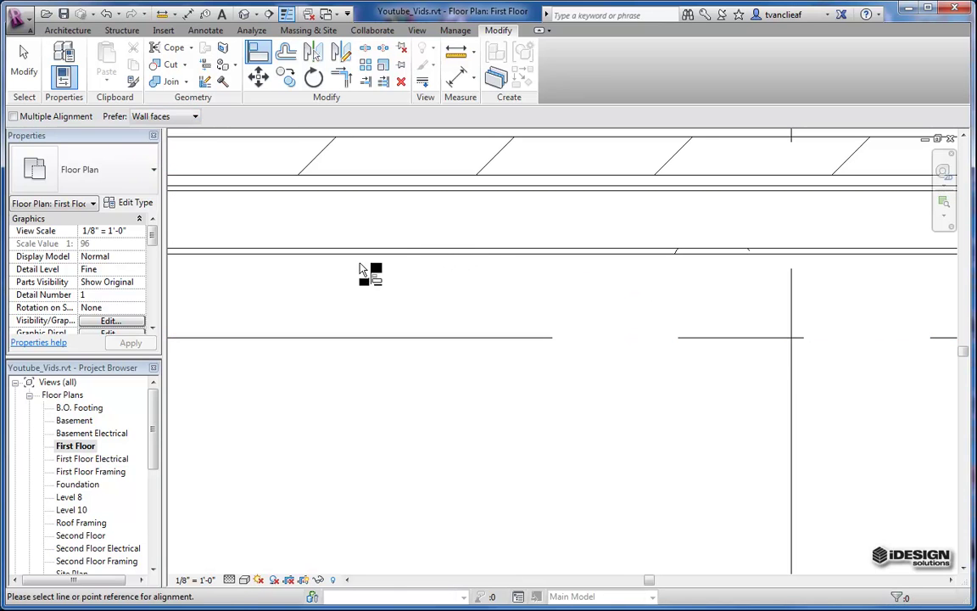
# Step: Restart Align and line the top wall up with grid D and the right wall with its reference
pyautogui.press('Escape')
pyautogui.press('Escape')
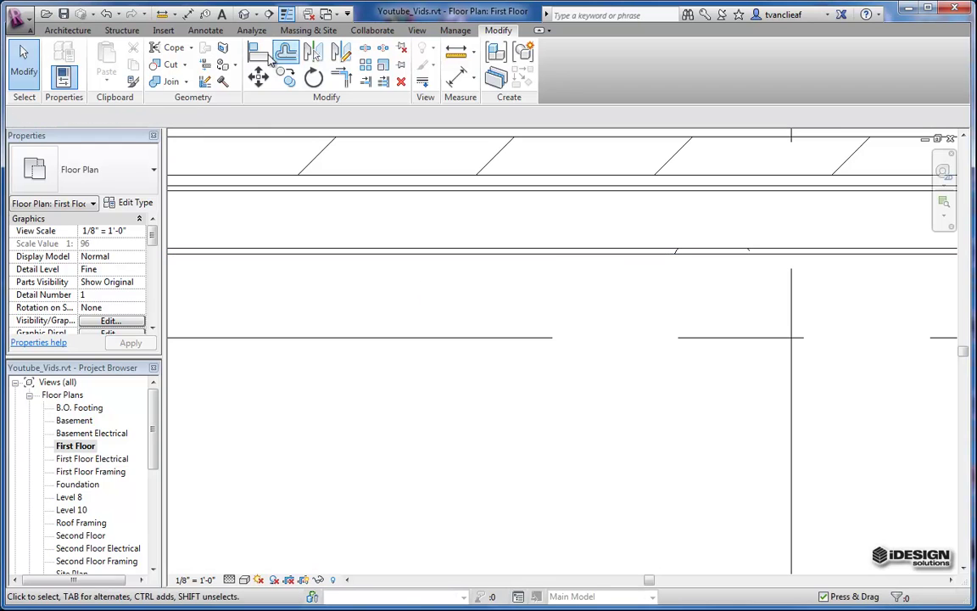
pyautogui.click(258, 53)
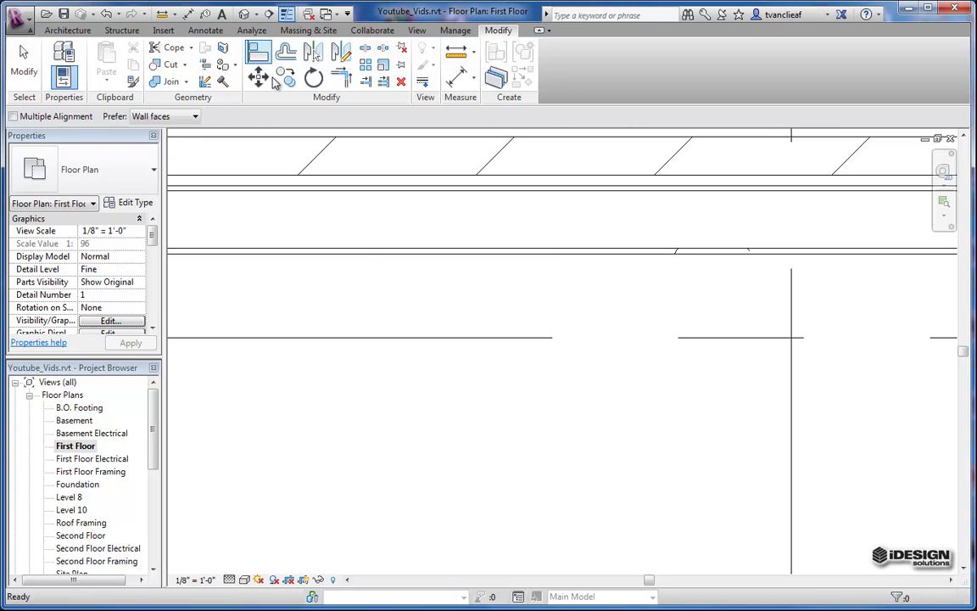
pyautogui.click(428, 338)
pyautogui.click(392, 252)
pyautogui.scroll(-4, 408, 250)
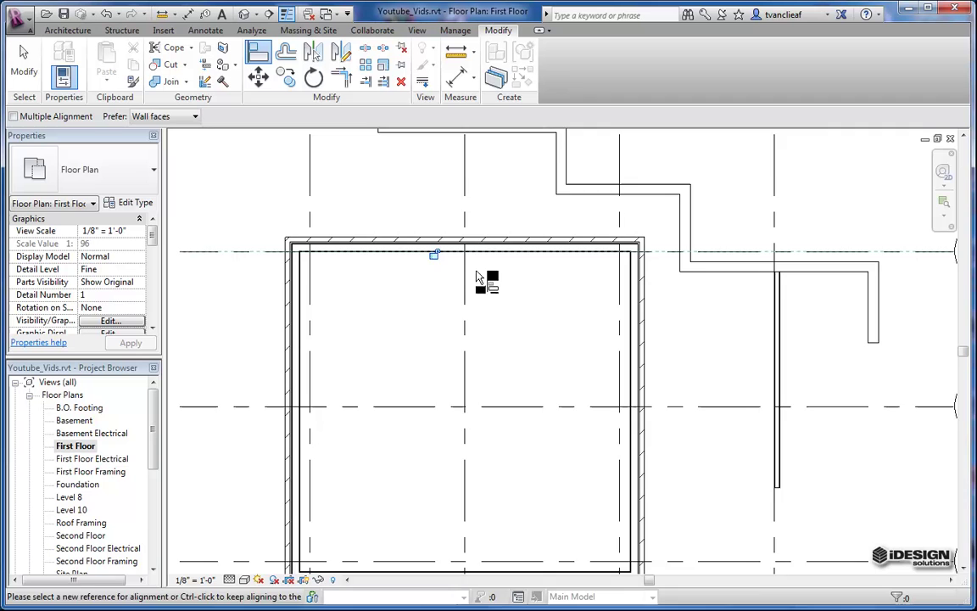
pyautogui.moveTo(493, 279); pyautogui.dragTo(572, 253, button='middle')
pyautogui.scroll(3, 572, 253)
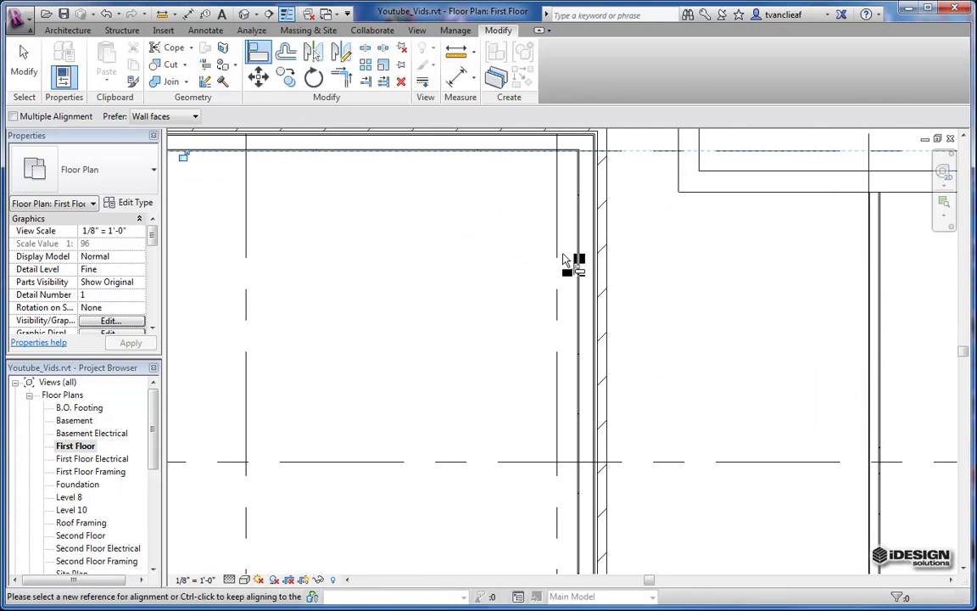
pyautogui.click(568, 260)
pyautogui.click(582, 264)
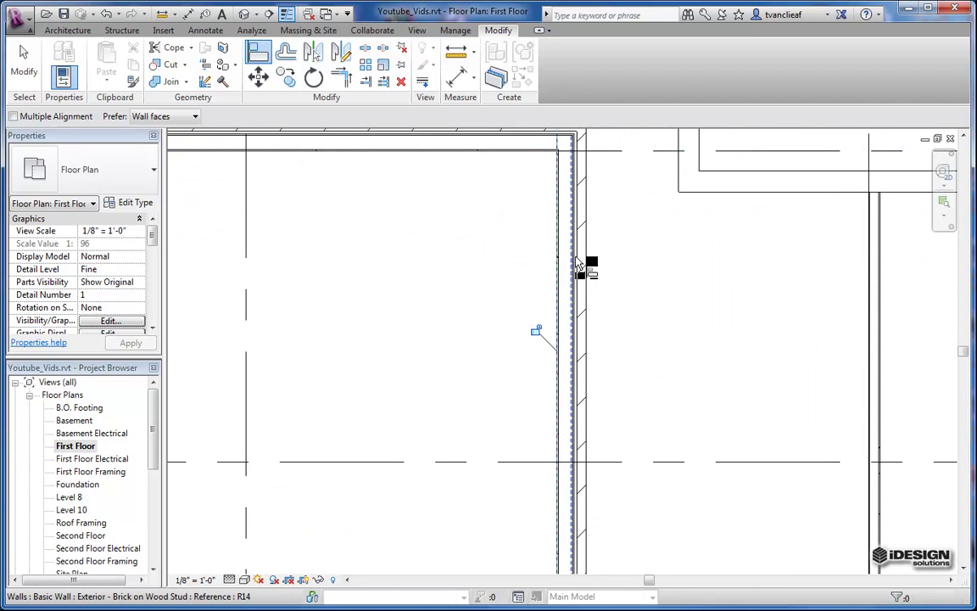
# Step: Align the left wall to its grid line and the bottom wall to grid B
pyautogui.moveTo(584, 266); pyautogui.dragTo(675, 211, button='middle')
pyautogui.scroll(-2, 675, 212)
pyautogui.click(326, 251)
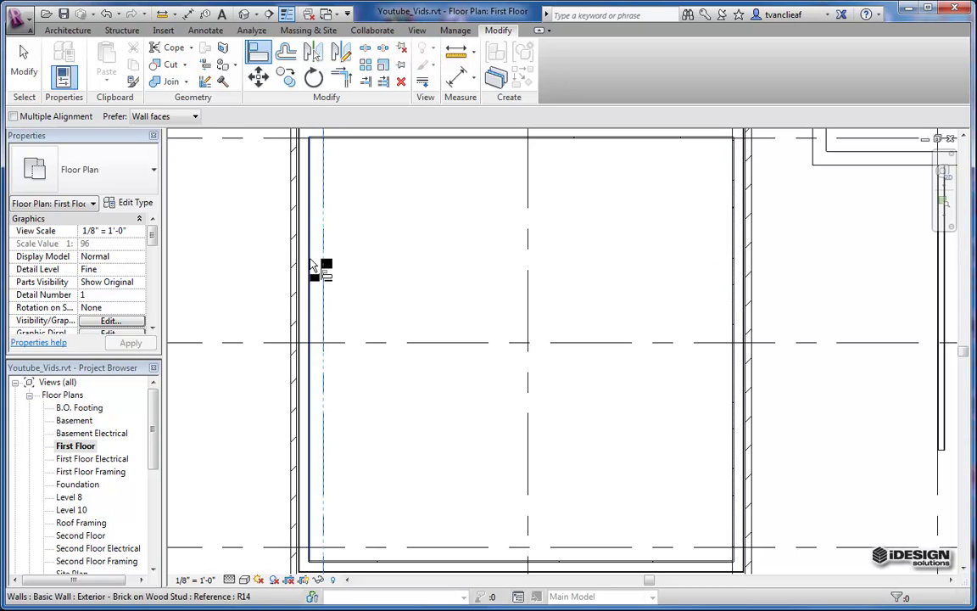
pyautogui.click(314, 264)
pyautogui.click(490, 552)
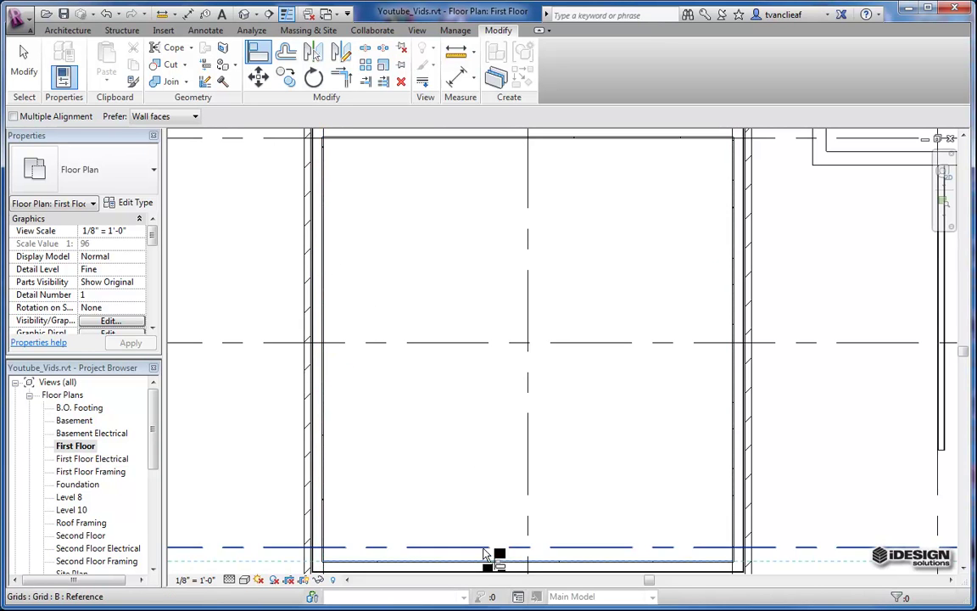
pyautogui.click(497, 563)
# Step: Align a wall to Grid 2 and the bottom wall again to Grid B
pyautogui.scroll(-1, 441, 406)
pyautogui.moveTo(526, 550); pyautogui.dragTo(381, 427, button='middle')
pyautogui.scroll(1, 425, 410)
pyautogui.moveTo(319, 413); pyautogui.dragTo(323, 371, button='middle')
pyautogui.scroll(1, 337, 429)
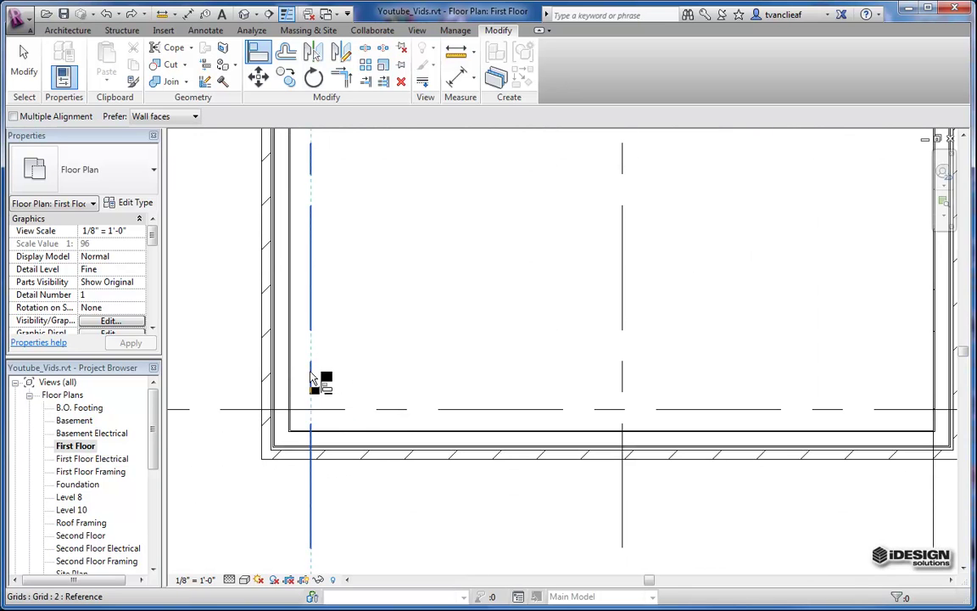
pyautogui.click(311, 379)
pyautogui.scroll(2, 296, 392)
pyautogui.scroll(2, 297, 400)
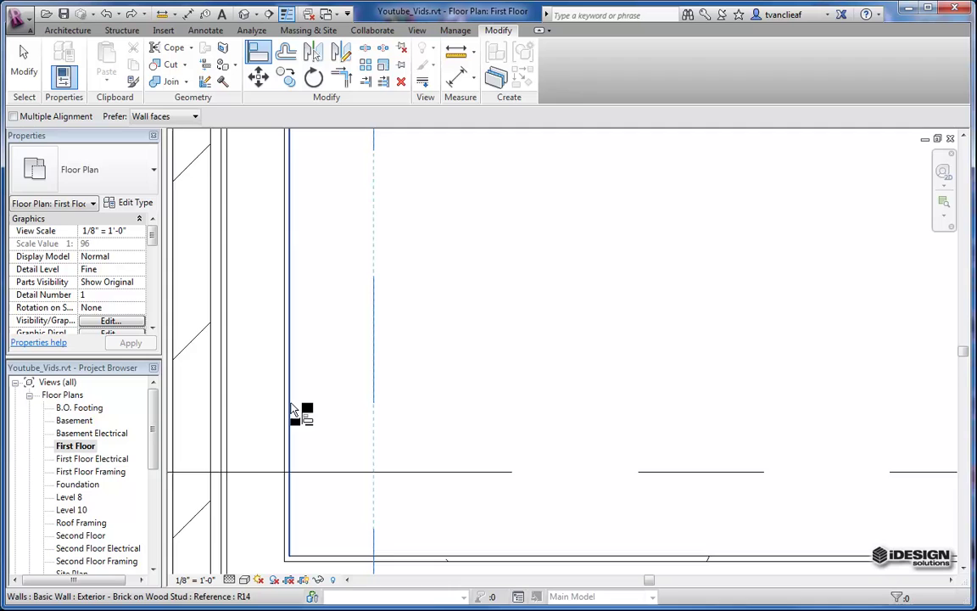
pyautogui.click(301, 409)
pyautogui.scroll(-3, 371, 295)
pyautogui.scroll(2, 399, 420)
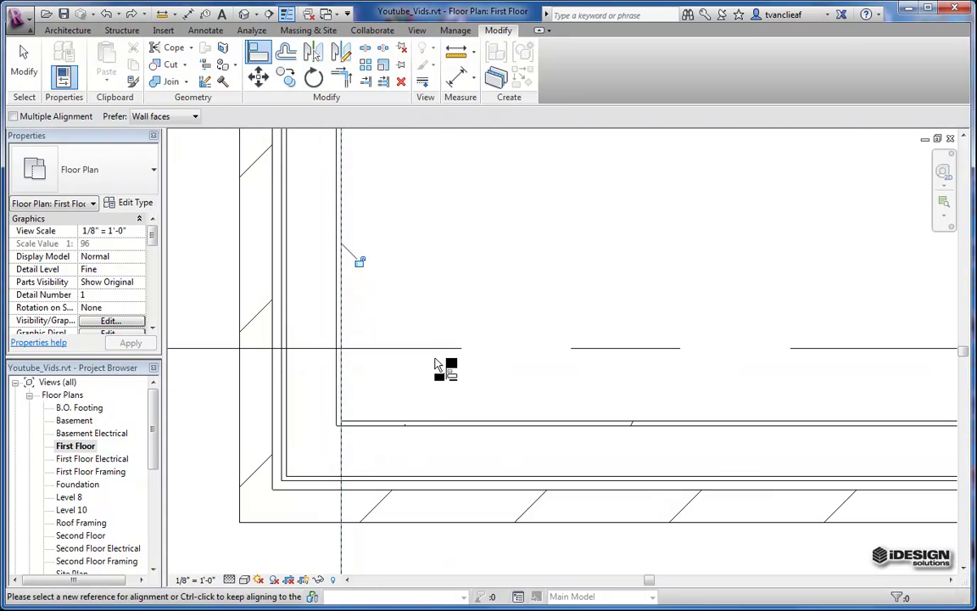
pyautogui.click(445, 348)
pyautogui.click(439, 425)
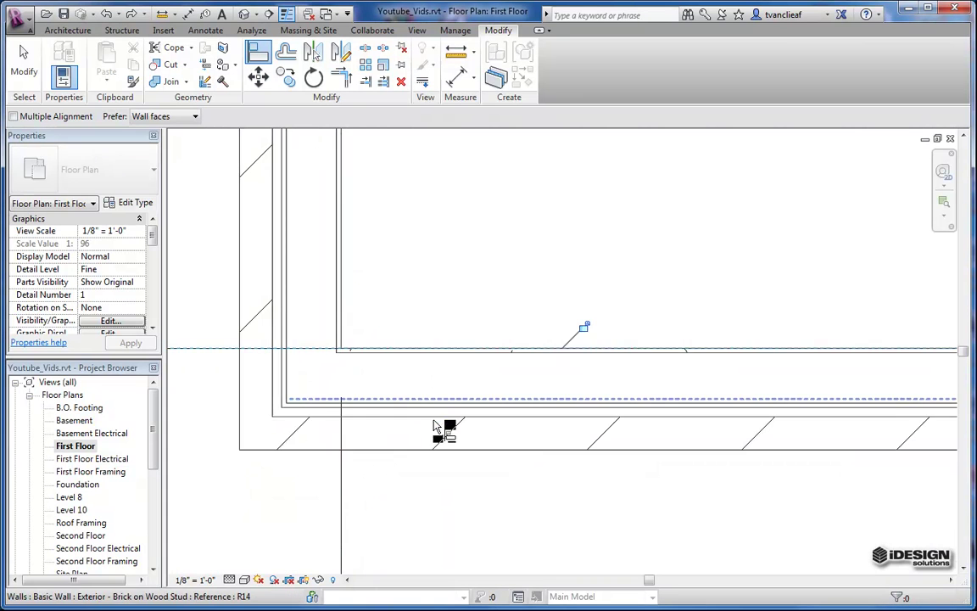
pyautogui.scroll(-3, 388, 306)
pyautogui.scroll(-4, 488, 304)
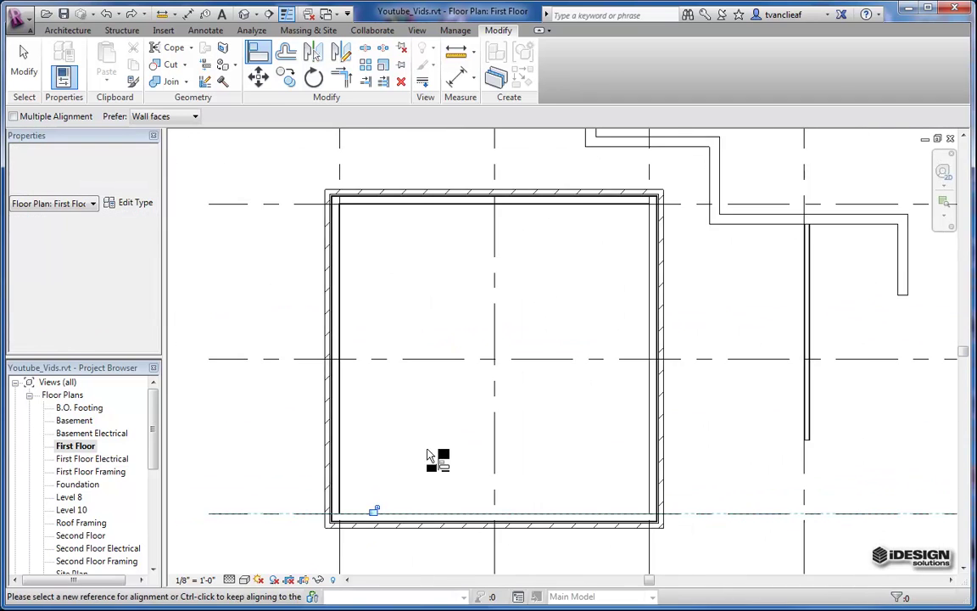
# Step: Exit Align and show the default 3D view centred on the brick box
pyautogui.scroll(1, 384, 408)
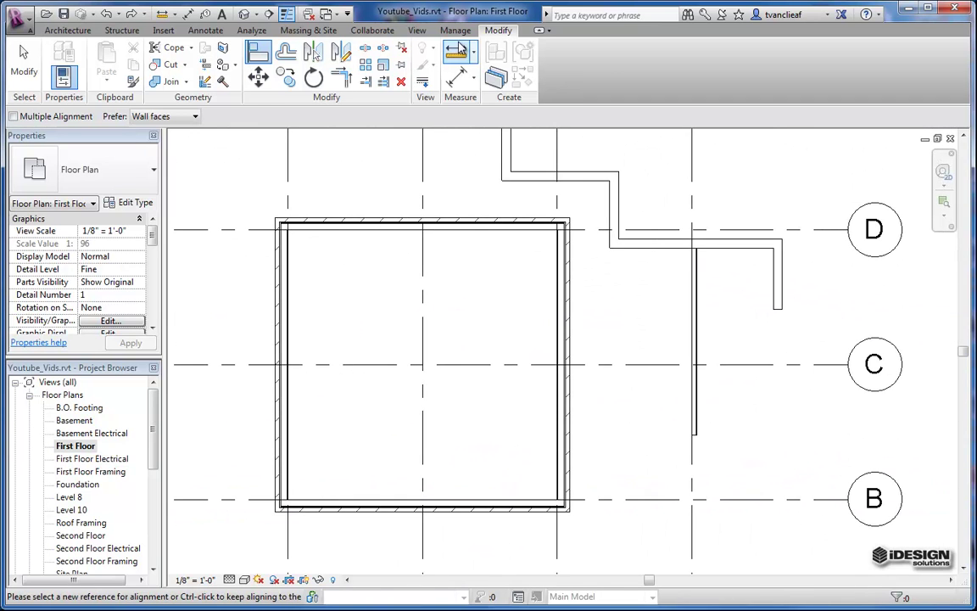
pyautogui.moveTo(369, 185); pyautogui.dragTo(381, 197, button='middle')
pyautogui.press('Escape')
pyautogui.press('Escape')
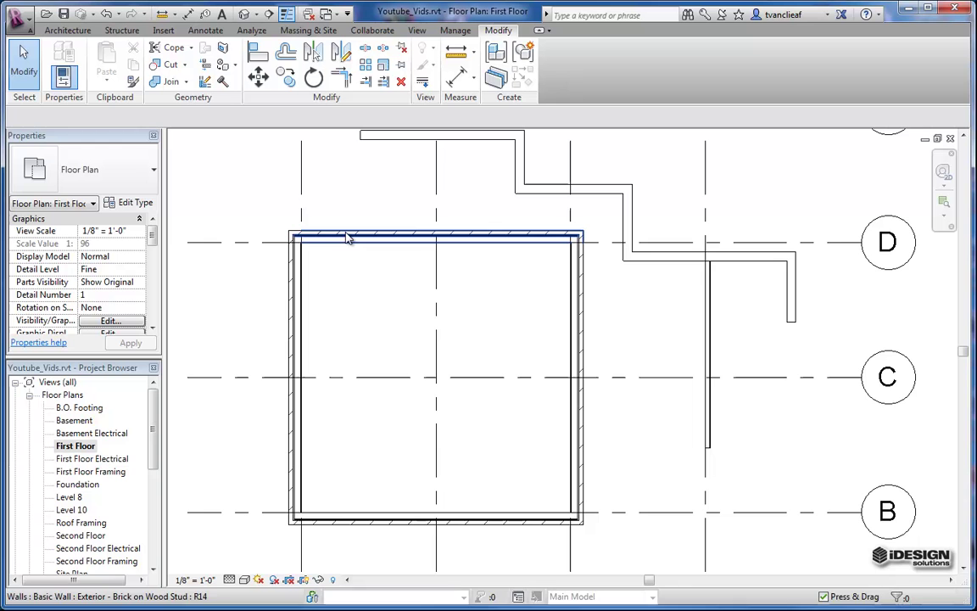
pyautogui.click(244, 15)
pyautogui.moveTo(304, 174); pyautogui.dragTo(603, 387, button='middle')
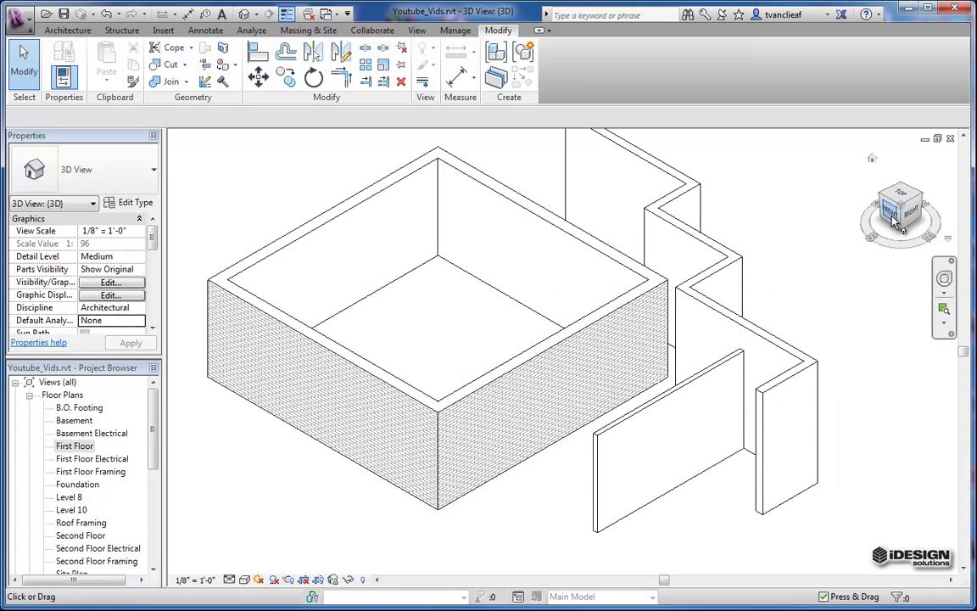
# Step: Turn the 3D view to FRONT, zoom in, and inspect the interior partition wall's properties
pyautogui.click(893, 218)
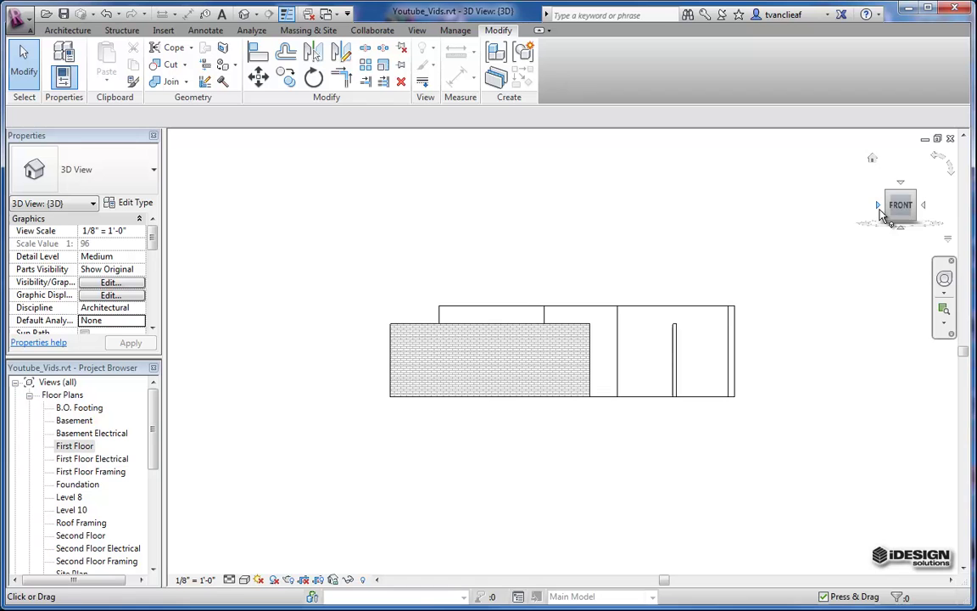
pyautogui.scroll(4, 643, 338)
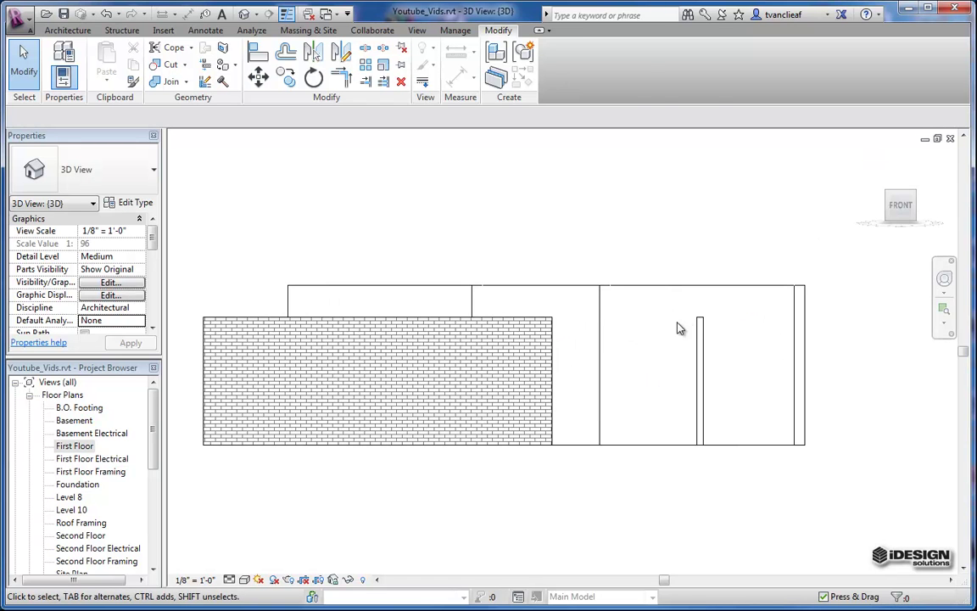
pyautogui.click(700, 331)
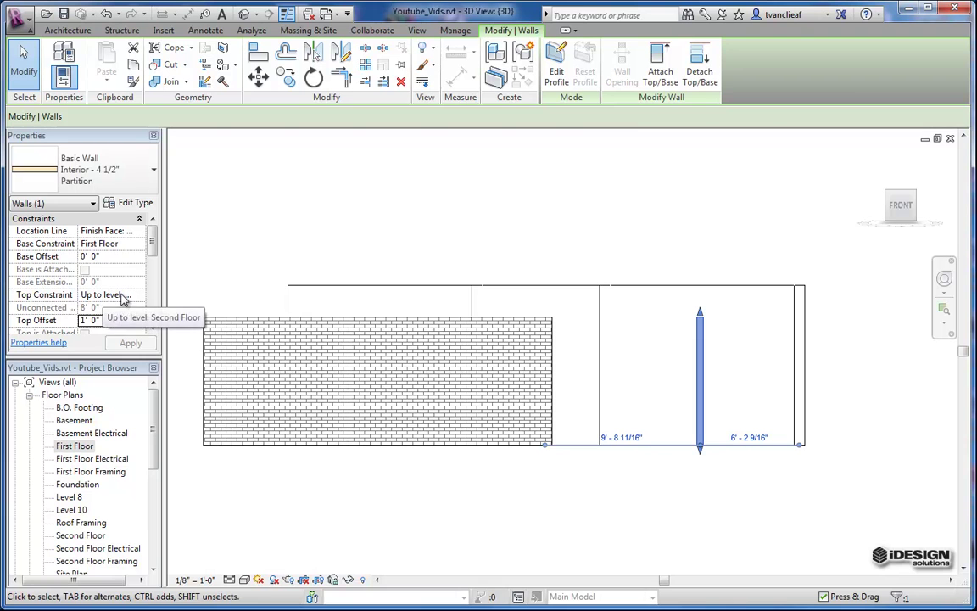
pyautogui.scroll(-2, 403, 323)
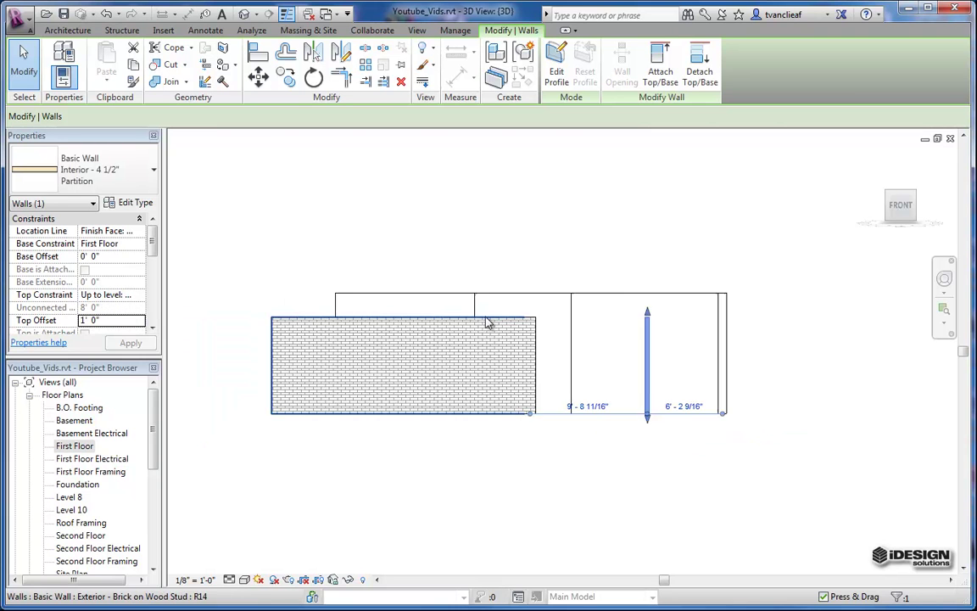
pyautogui.moveTo(488, 322); pyautogui.dragTo(519, 329, button='middle')
pyautogui.press('Escape')
pyautogui.moveTo(150, 428); pyautogui.dragTo(151, 497)
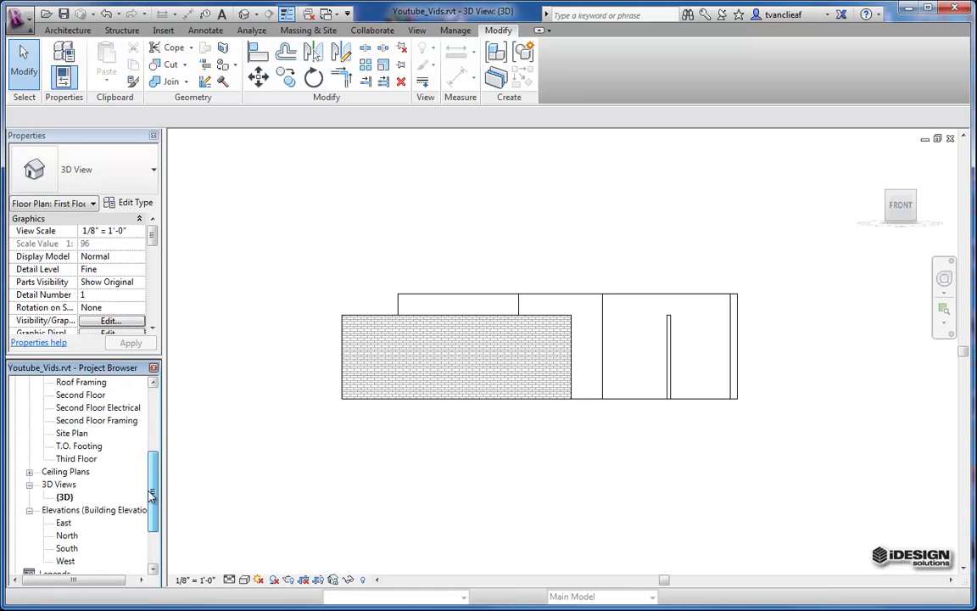
# Step: Open the East elevation and zoom in on the walls
pyautogui.doubleClick(63, 523)
pyautogui.moveTo(693, 415); pyautogui.dragTo(544, 376, button='middle')
pyautogui.scroll(3, 517, 386)
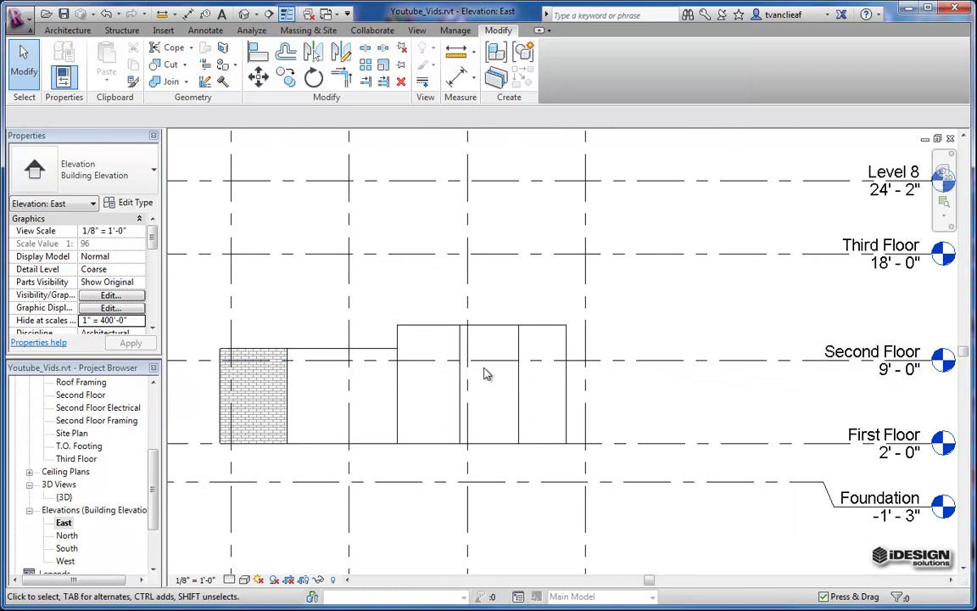
pyautogui.moveTo(486, 375); pyautogui.dragTo(550, 387, button='middle')
pyautogui.scroll(-2, 576, 381)
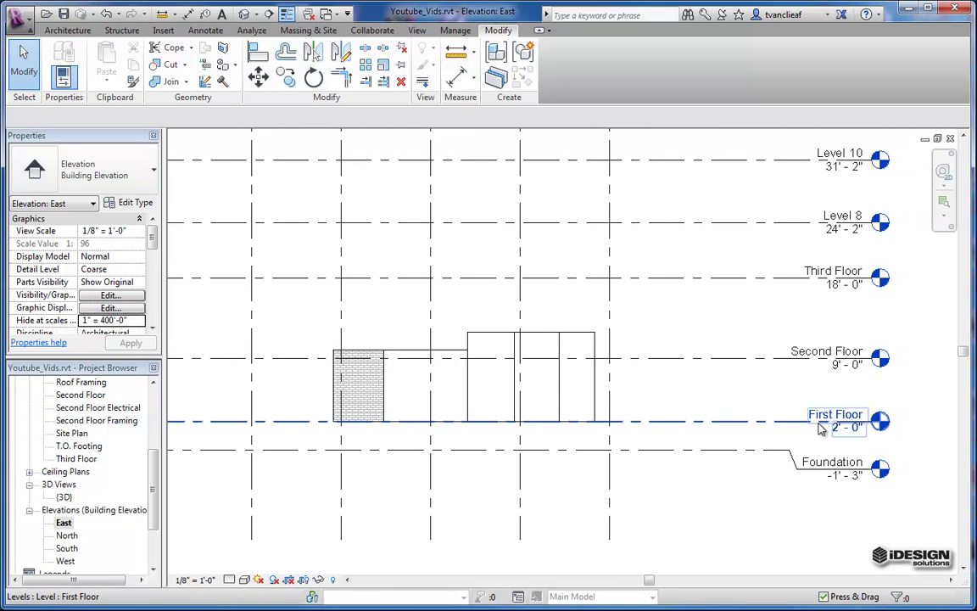
pyautogui.scroll(5, 822, 424)
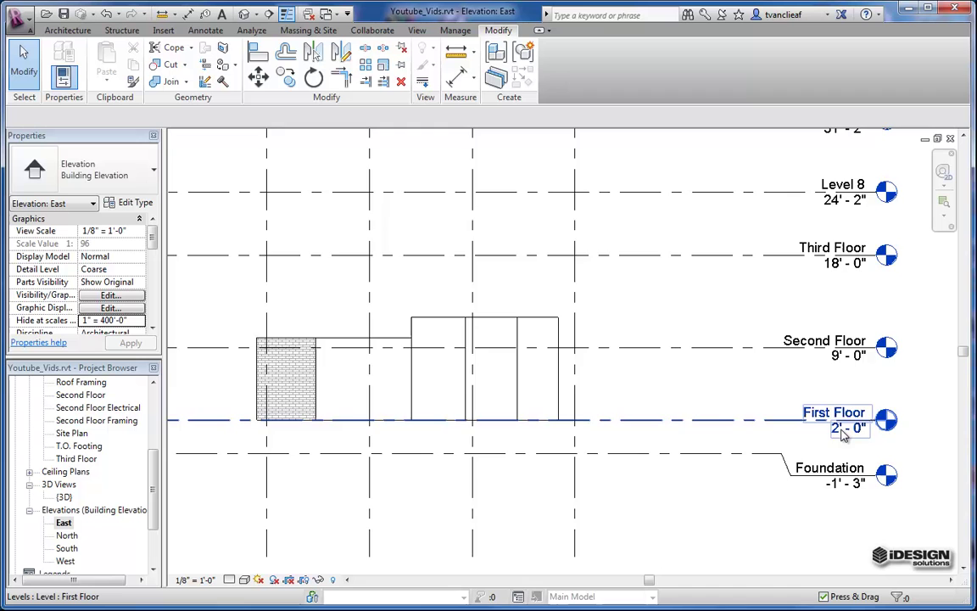
# Step: Change the First Floor level's elevation to 1' 8"
pyautogui.click(835, 433)
pyautogui.click(844, 425)
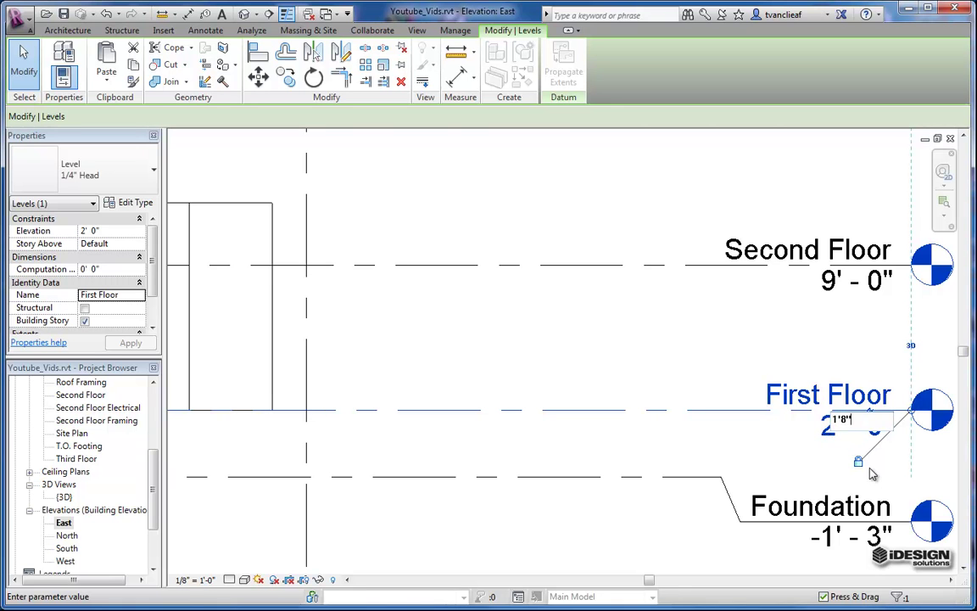
pyautogui.press('Return')
pyautogui.scroll(-2, 651, 385)
pyautogui.scroll(5, 524, 384)
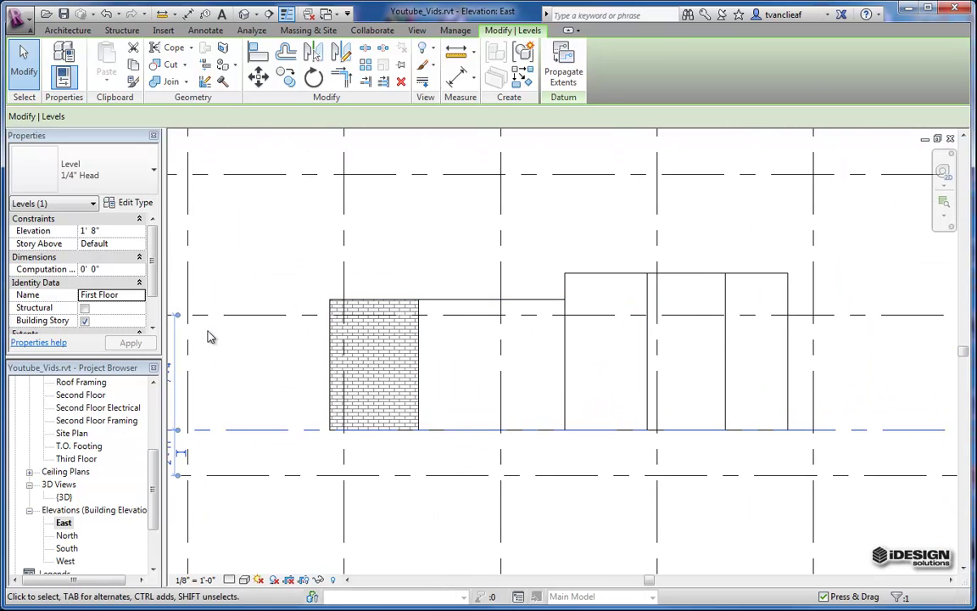
pyautogui.moveTo(670, 398); pyautogui.dragTo(604, 392, button='middle')
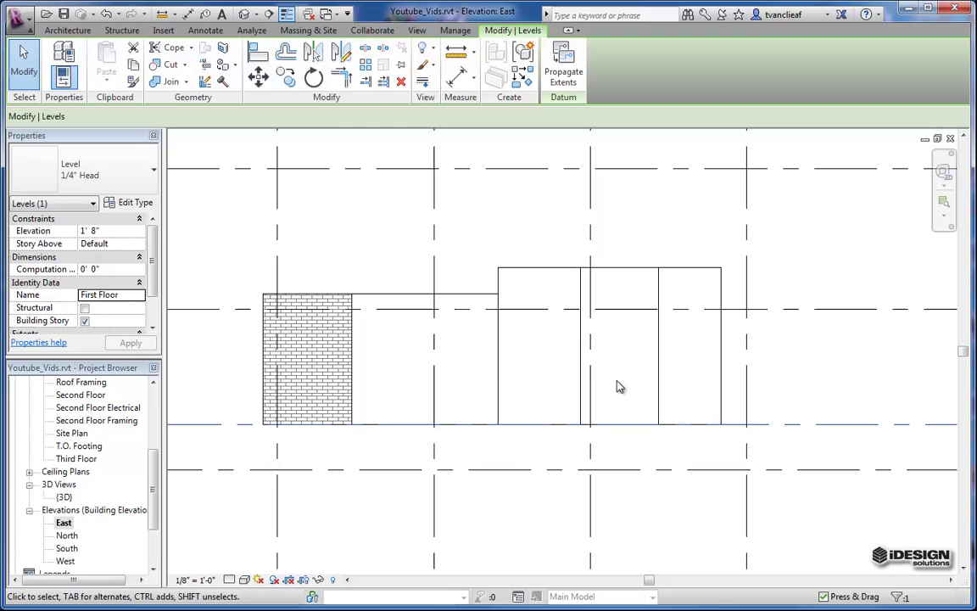
# Step: Open the default 3D view with the Shaded visual style
pyautogui.click(243, 580)
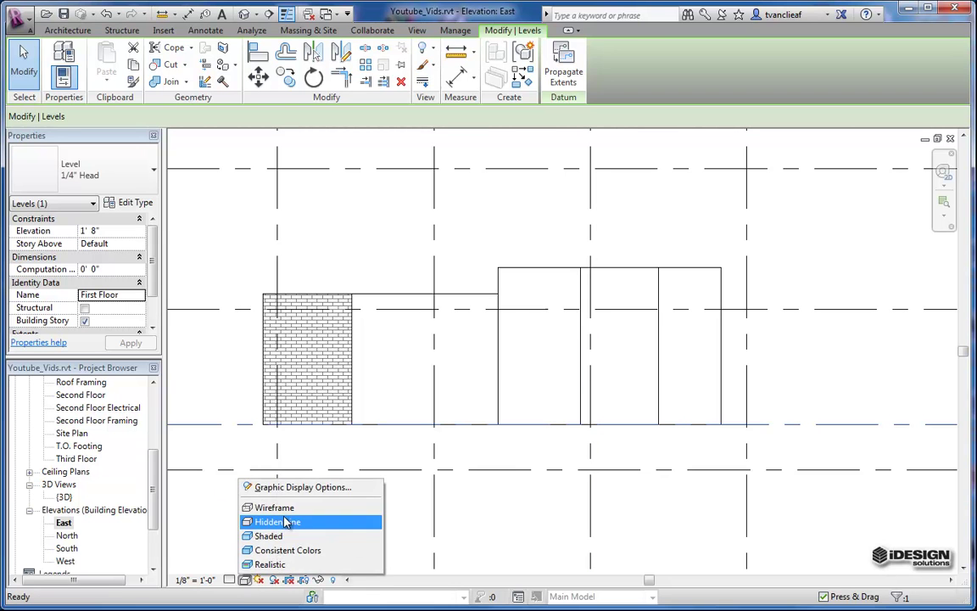
pyautogui.click(255, 522)
pyautogui.click(244, 14)
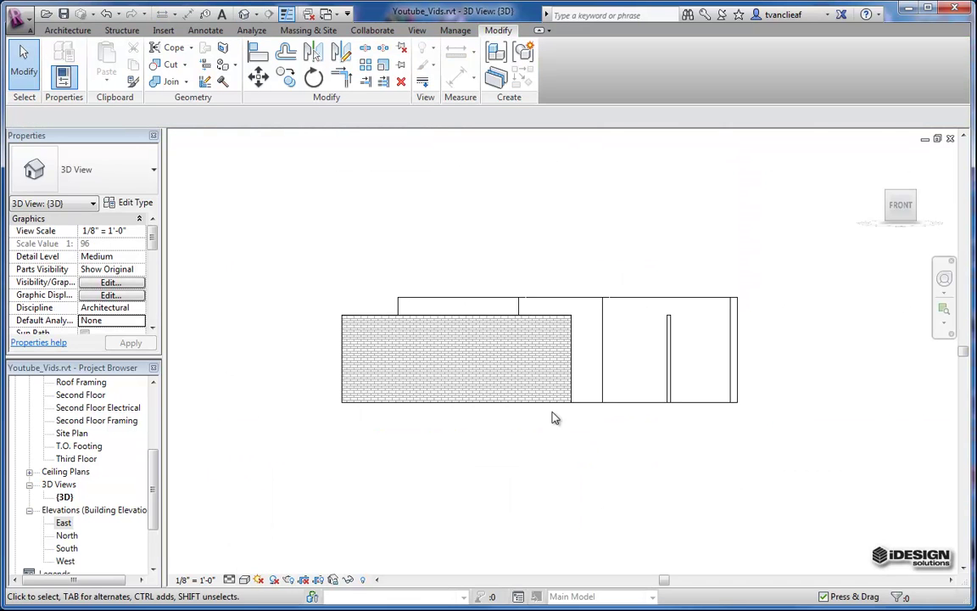
pyautogui.click(229, 580)
pyautogui.click(244, 580)
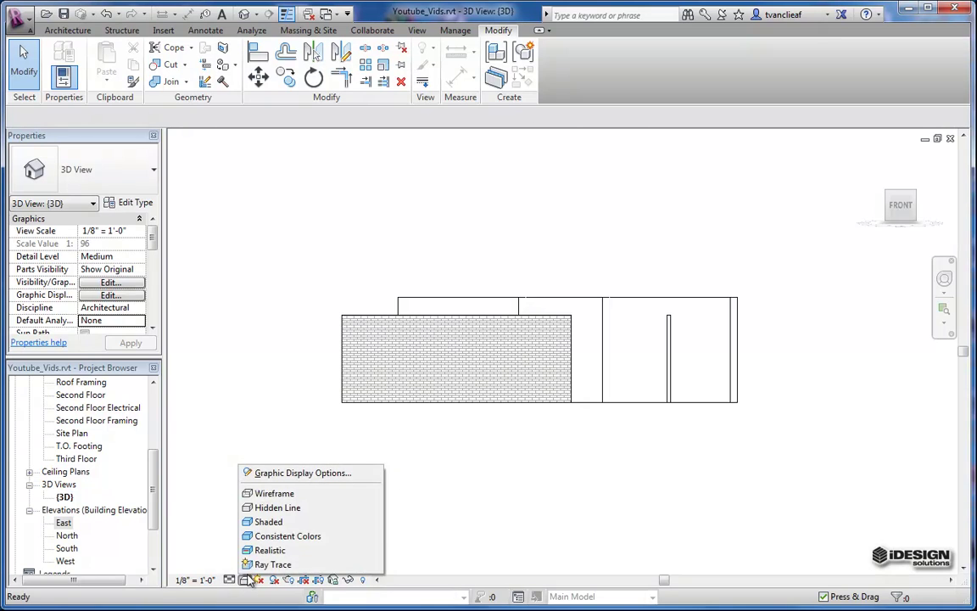
pyautogui.click(268, 522)
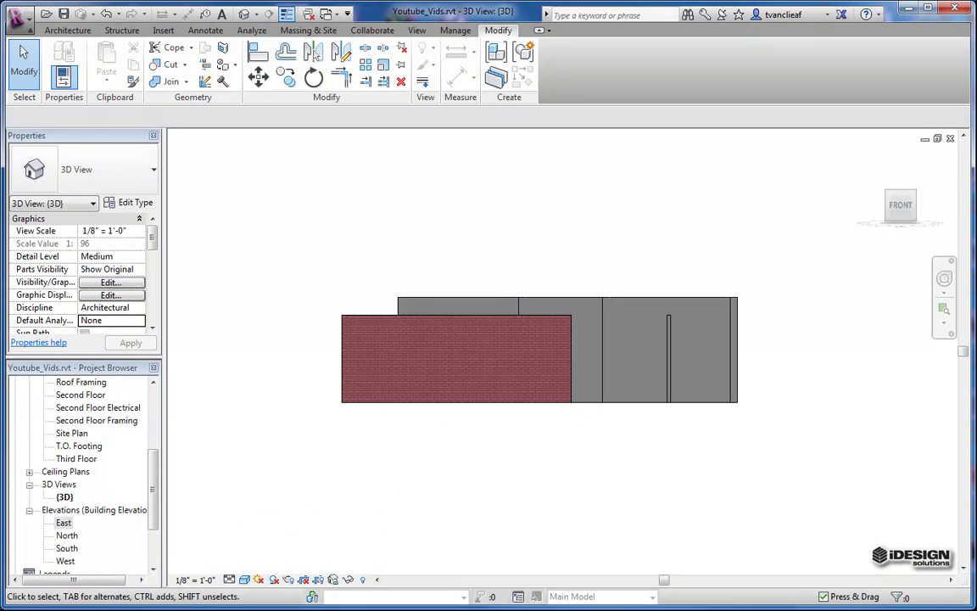
# Step: Orbit the model to view the walls at an angle from above
pyautogui.moveTo(892, 197); pyautogui.dragTo(789, 199)
pyautogui.keyDown('shift'); pyautogui.moveTo(192, 221); pyautogui.dragTo(812, 234, button='middle'); pyautogui.keyUp('shift')
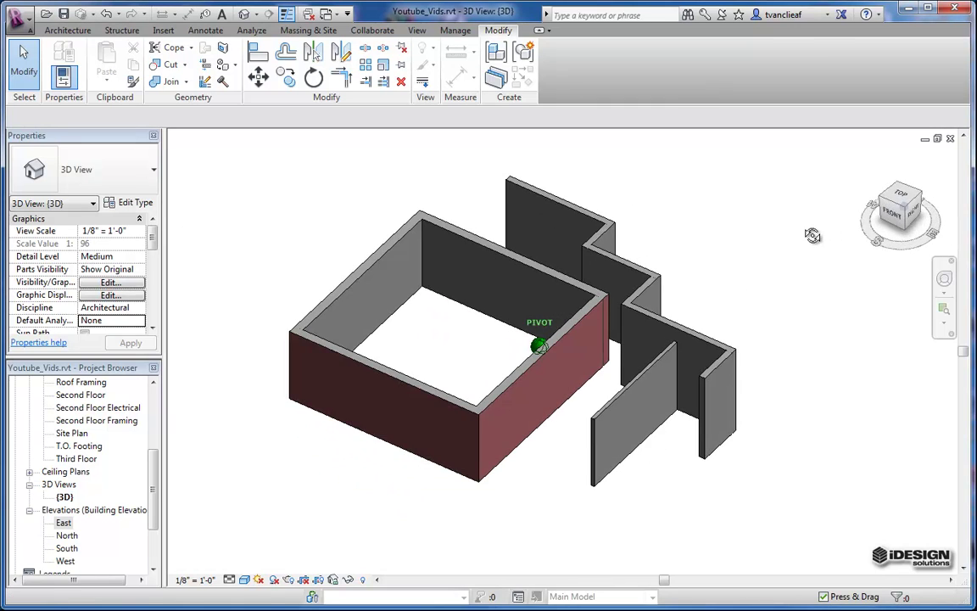
pyautogui.moveTo(487, 331); pyautogui.dragTo(471, 354, button='middle')
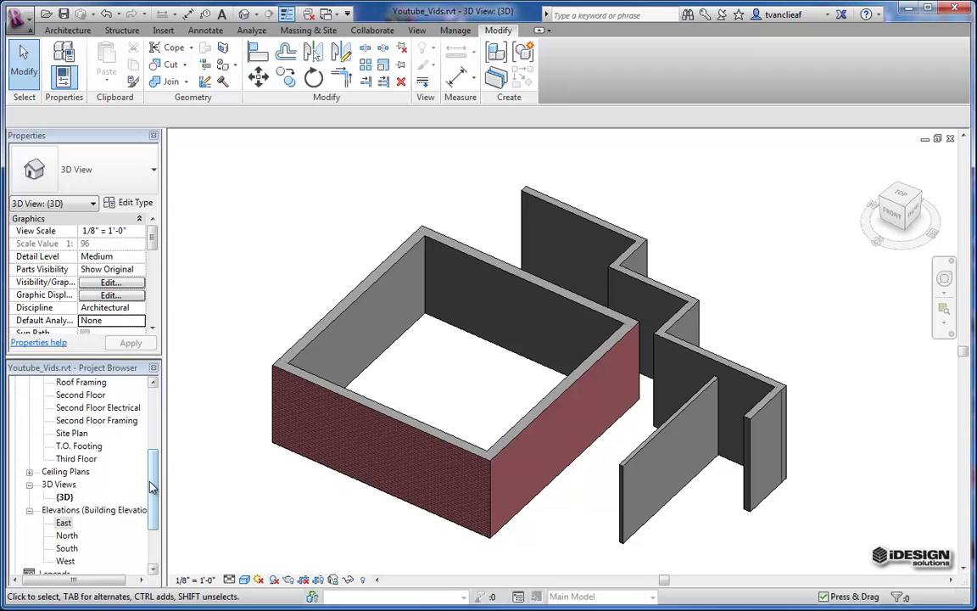
pyautogui.moveTo(151, 486); pyautogui.dragTo(157, 428)
# Step: On the First Floor plan, extend the rectangle's right wall up to the stepped wall
pyautogui.doubleClick(72, 452)
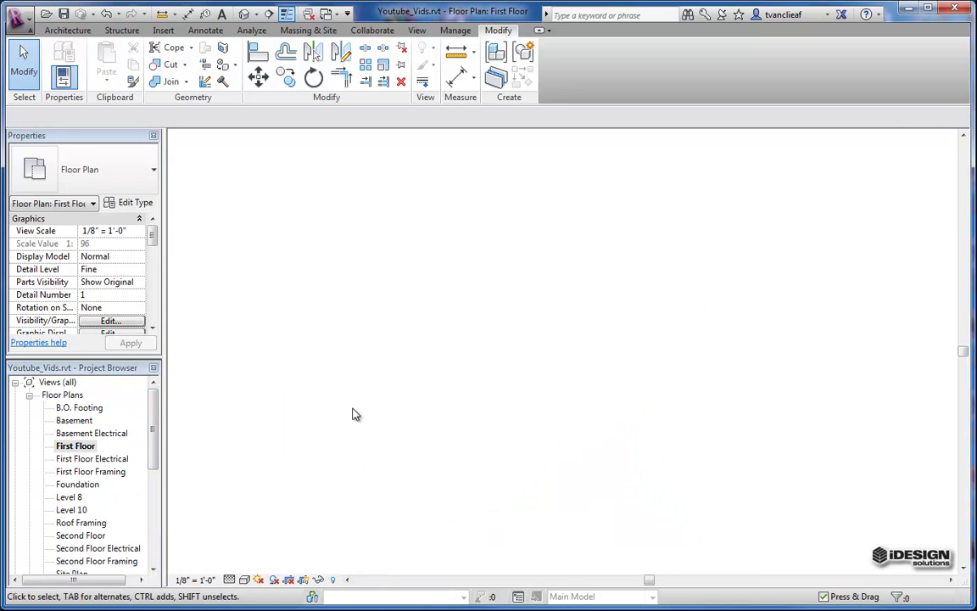
pyautogui.moveTo(522, 340); pyautogui.dragTo(473, 372, button='middle')
pyautogui.scroll(-1, 492, 335)
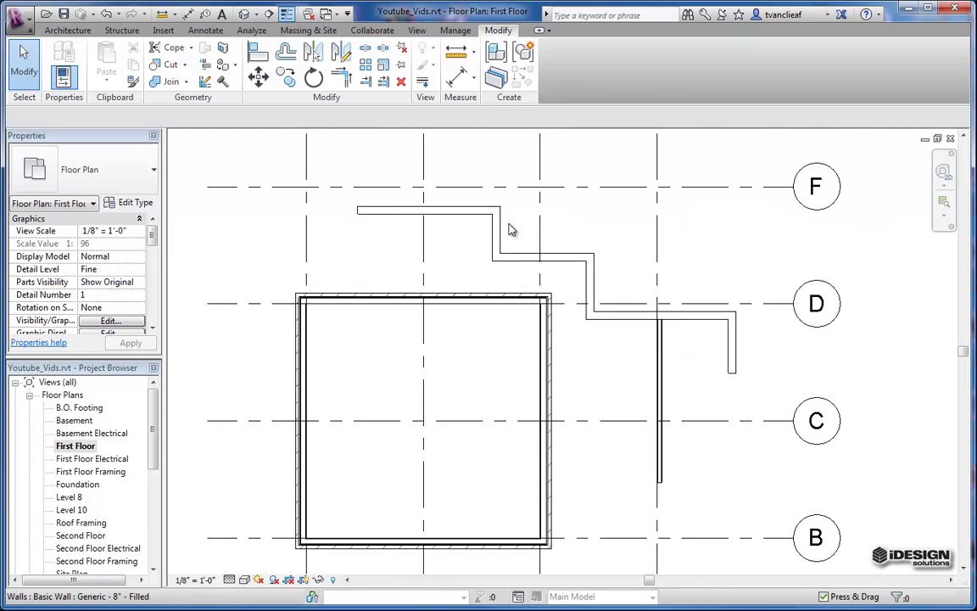
pyautogui.scroll(2, 512, 229)
pyautogui.click(555, 356)
pyautogui.scroll(4, 547, 340)
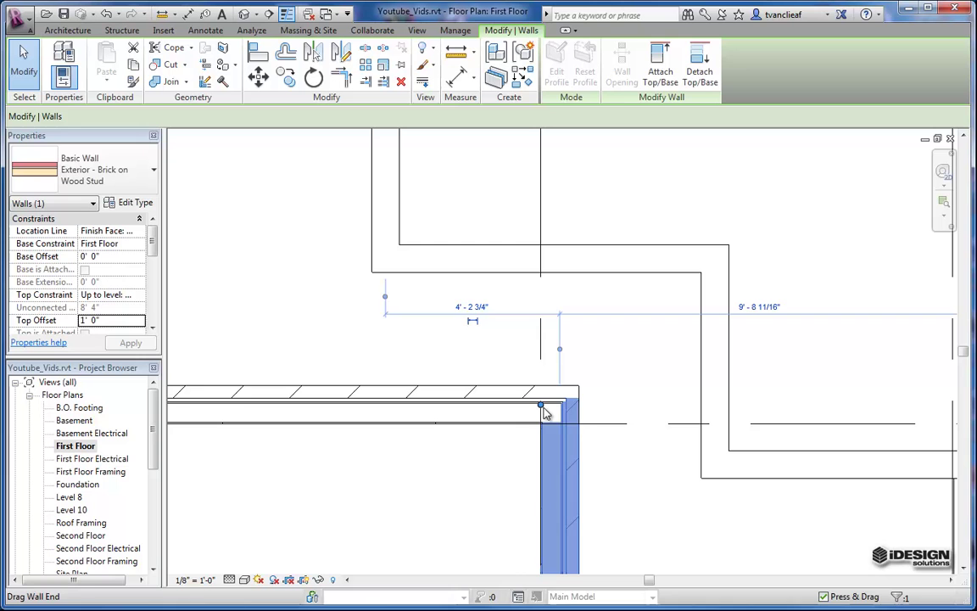
pyautogui.moveTo(543, 411); pyautogui.dragTo(541, 259)
pyautogui.scroll(2, 561, 268)
pyautogui.press('Escape')
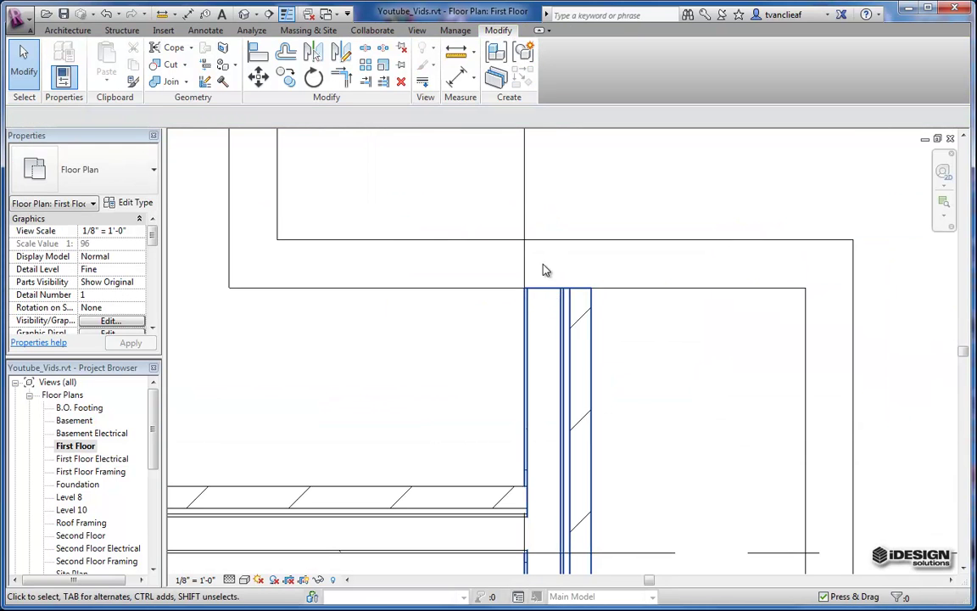
# Step: Change one horizontal stepped-chain wall to Exterior - Brick on Wood Stud
pyautogui.moveTo(560, 211); pyautogui.dragTo(451, 242, button='middle')
pyautogui.scroll(-2, 530, 378)
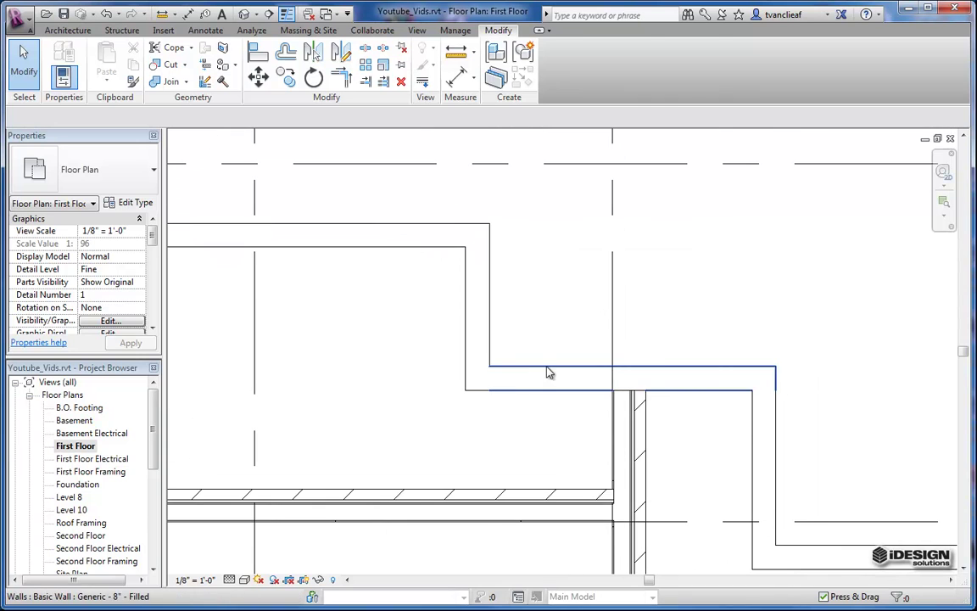
pyautogui.click(559, 376)
pyautogui.click(94, 170)
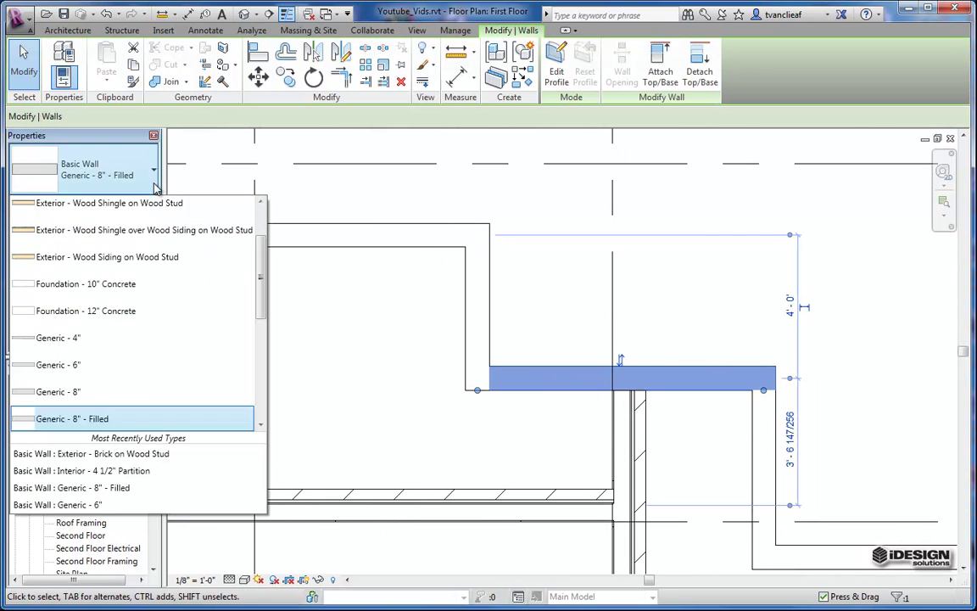
pyautogui.scroll(5, 126, 251)
pyautogui.click(127, 248)
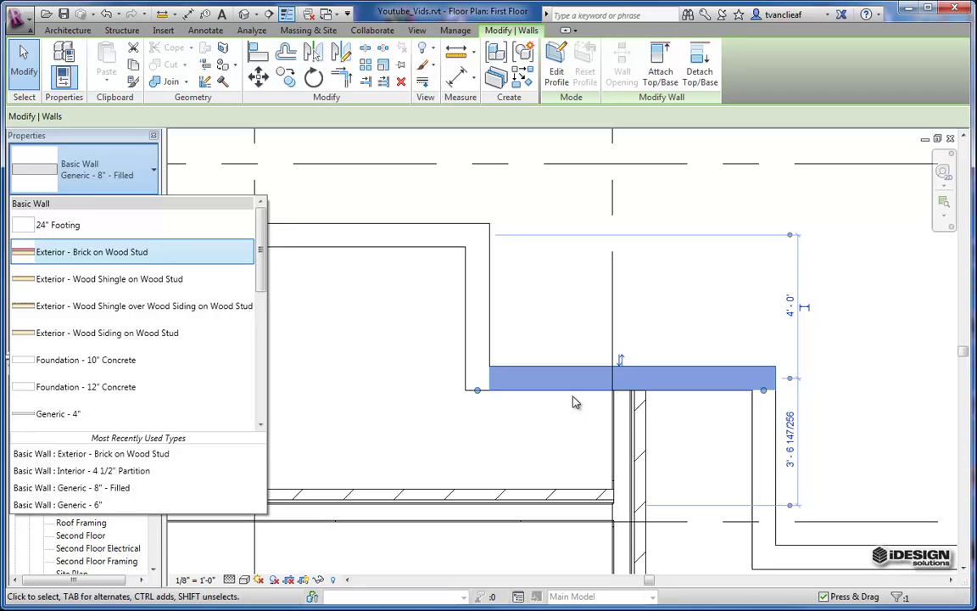
pyautogui.moveTo(593, 430); pyautogui.dragTo(454, 251, button='middle')
pyautogui.press('Escape')
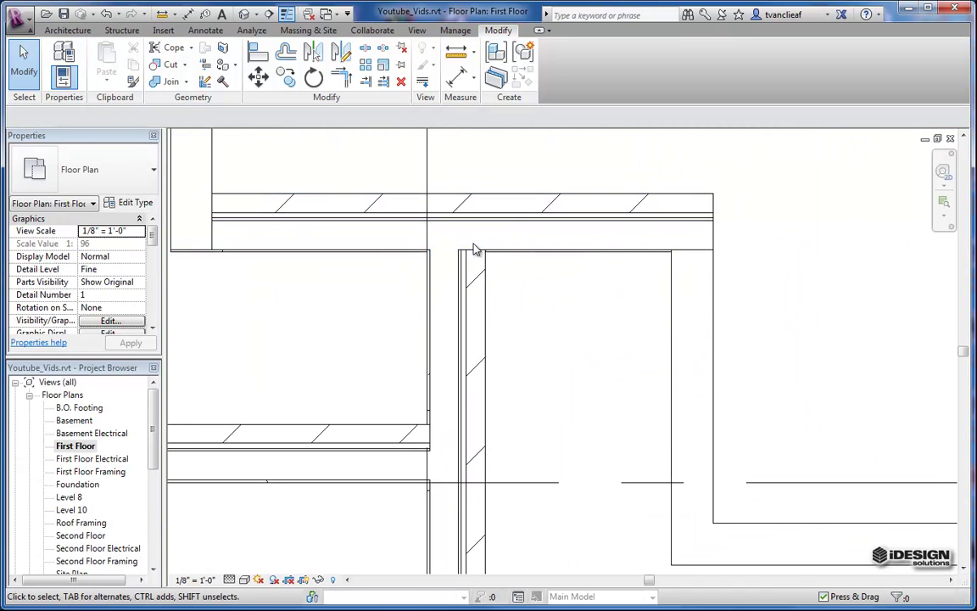
# Step: Window-select the lower three walls of the stepped chain
pyautogui.scroll(-2, 484, 261)
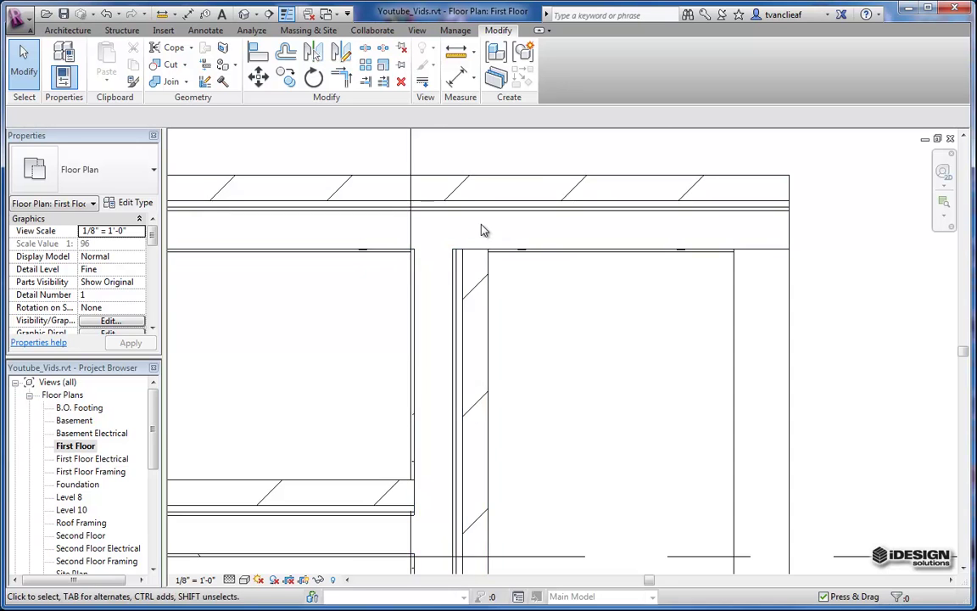
pyautogui.moveTo(384, 233); pyautogui.dragTo(451, 322, button='middle')
pyautogui.scroll(-1, 560, 297)
pyautogui.scroll(-1, 509, 310)
pyautogui.scroll(-1, 488, 288)
pyautogui.scroll(-1, 415, 317)
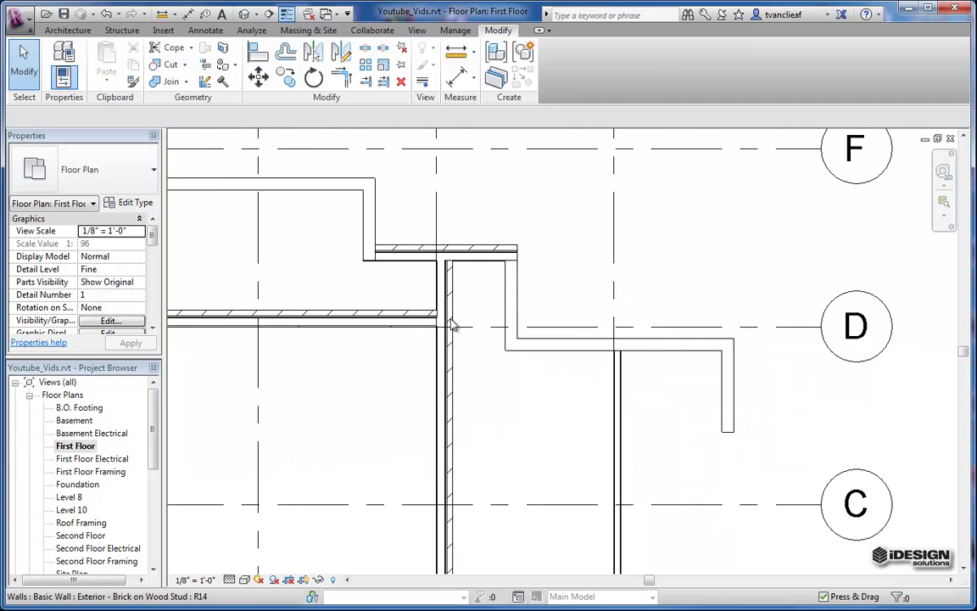
pyautogui.moveTo(497, 242); pyautogui.dragTo(761, 460)
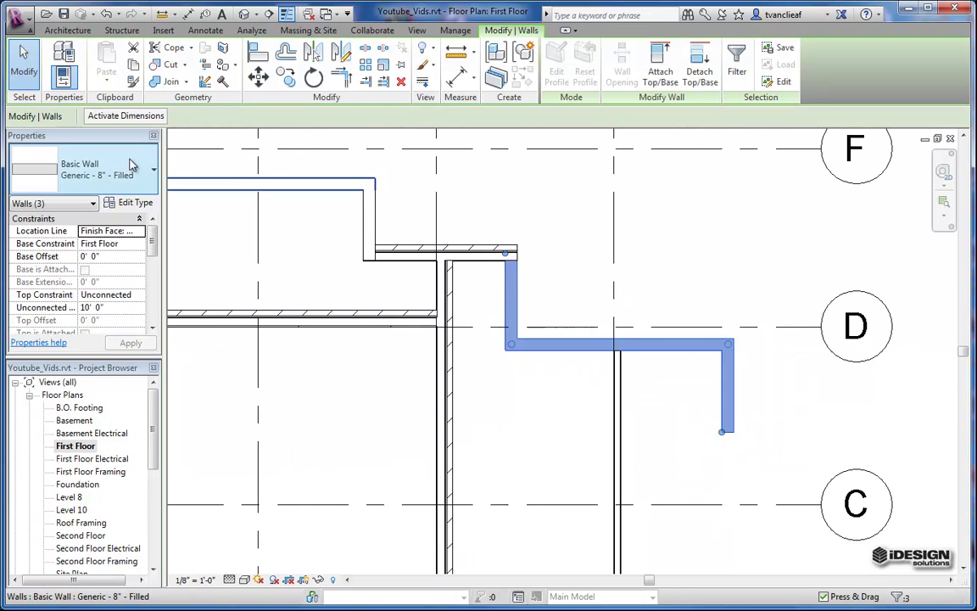
# Step: Make the three selected stepped-chain walls Exterior - Brick on Wood Stud and deselect them
pyautogui.click(148, 178)
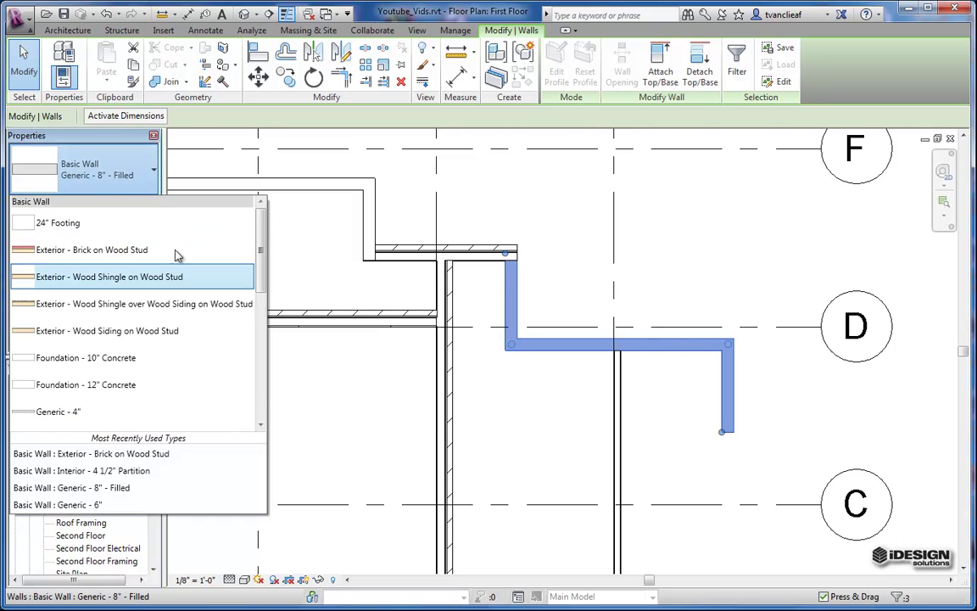
pyautogui.click(147, 251)
pyautogui.press('Escape')
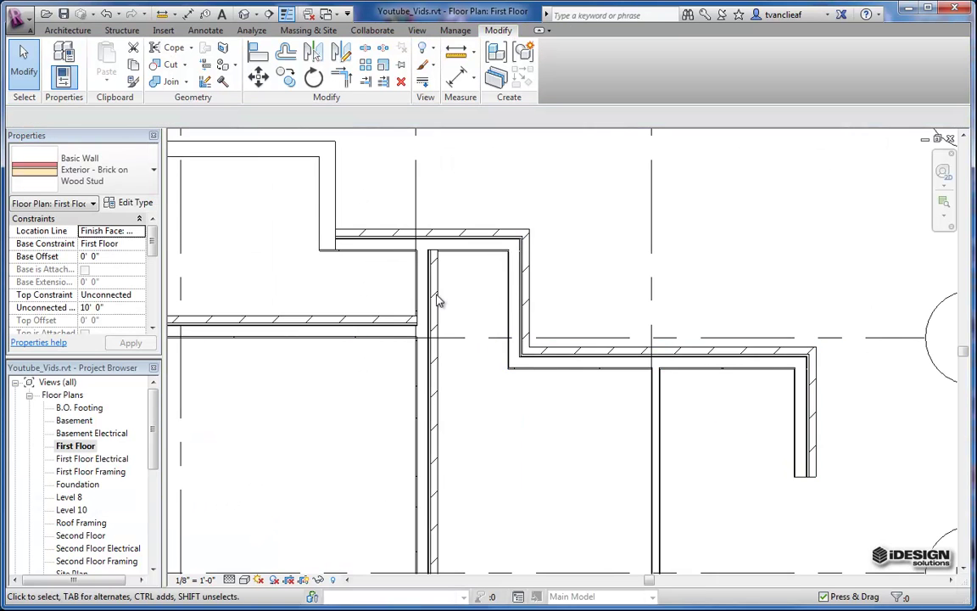
pyautogui.scroll(2, 556, 286)
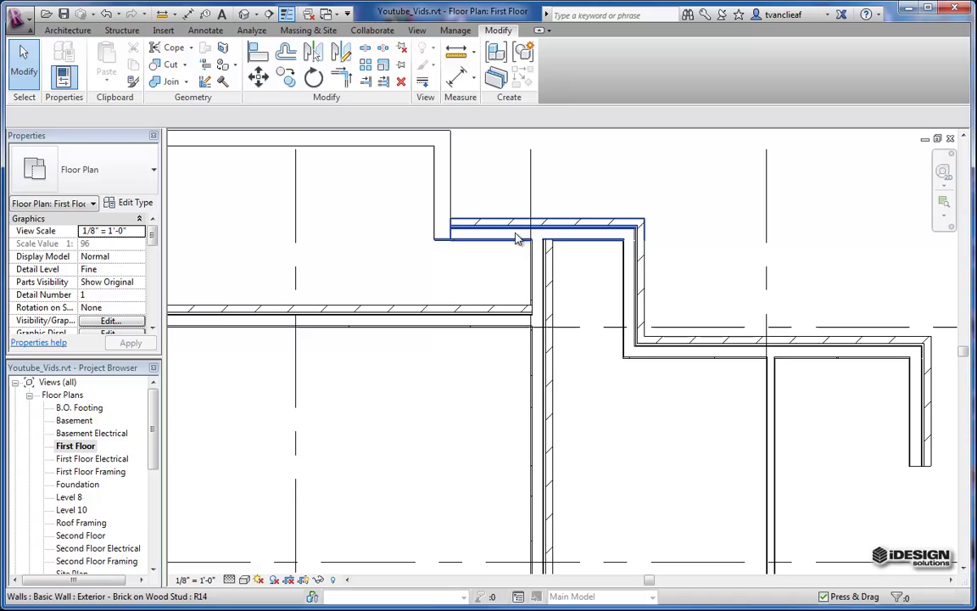
pyautogui.moveTo(434, 260); pyautogui.dragTo(404, 298, button='middle')
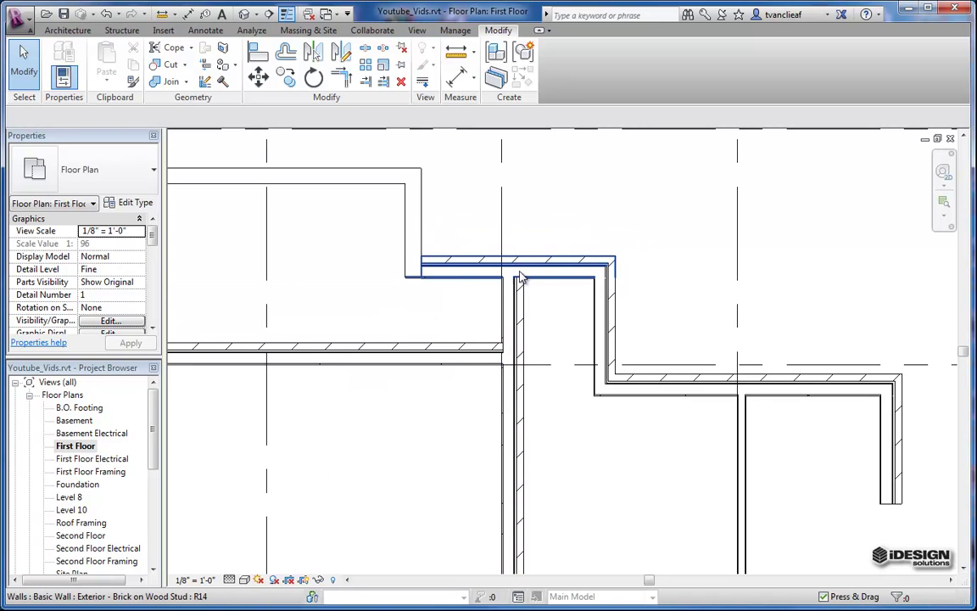
# Step: Trim/Extend to Corner the rectangle's right wall with the top brick wall above it
pyautogui.click(345, 84)
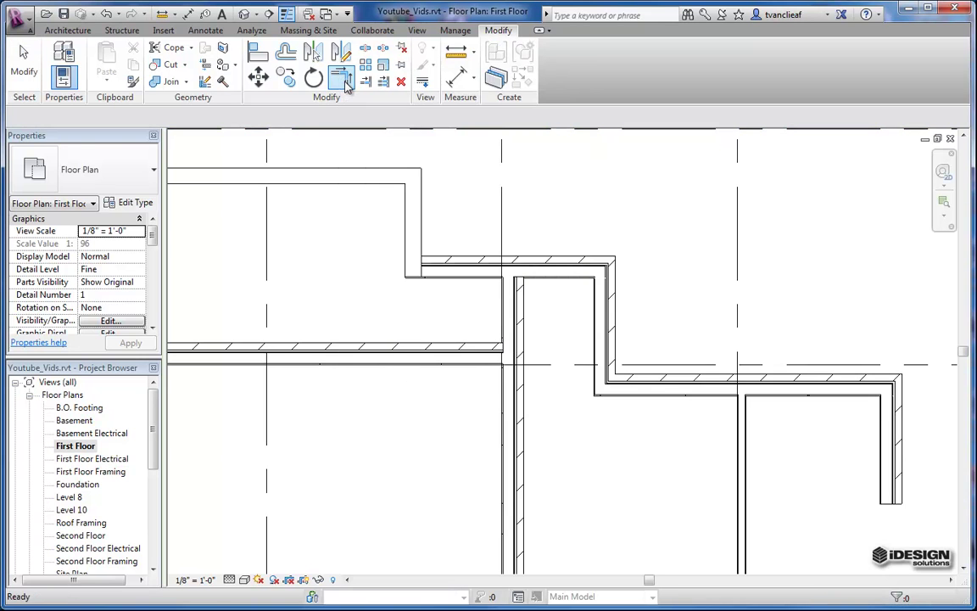
pyautogui.click(519, 302)
pyautogui.click(471, 267)
pyautogui.scroll(-3, 469, 267)
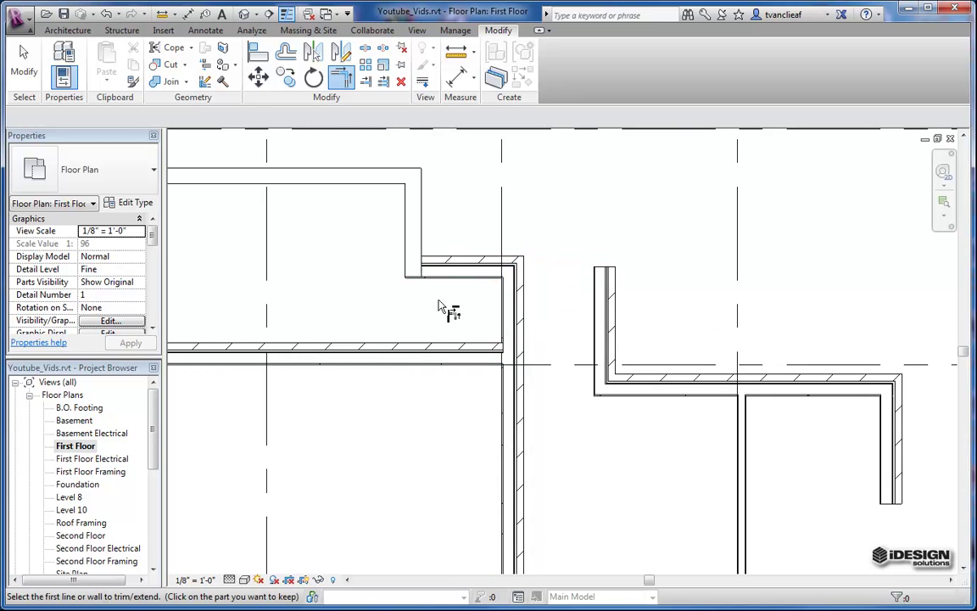
pyautogui.scroll(3, 523, 279)
pyautogui.moveTo(458, 284); pyautogui.dragTo(547, 299, button='middle')
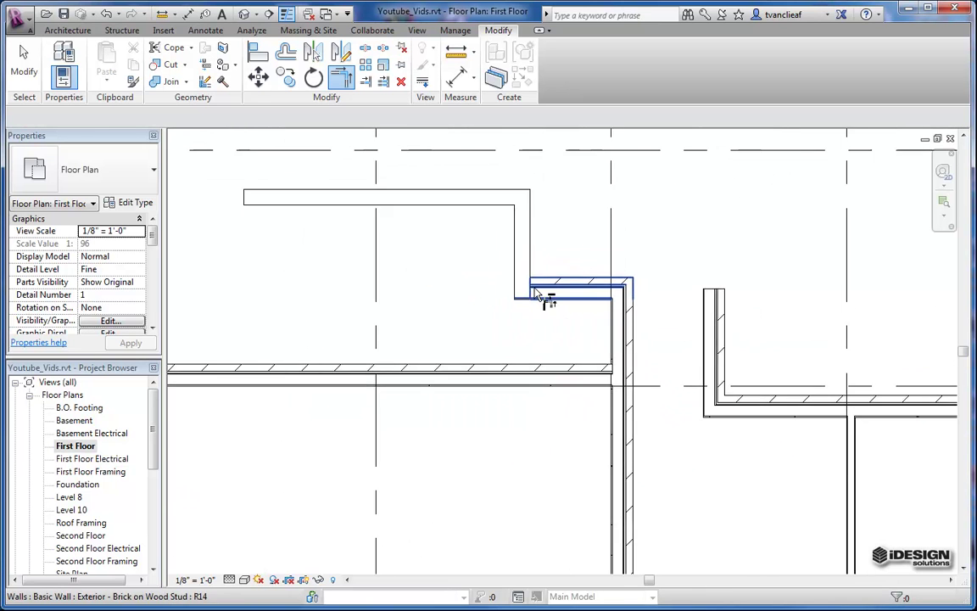
pyautogui.scroll(-2, 608, 342)
pyautogui.press('Escape')
pyautogui.press('Escape')
# Step: Zoom and pan out to show the whole First Floor layout
pyautogui.scroll(2, 537, 312)
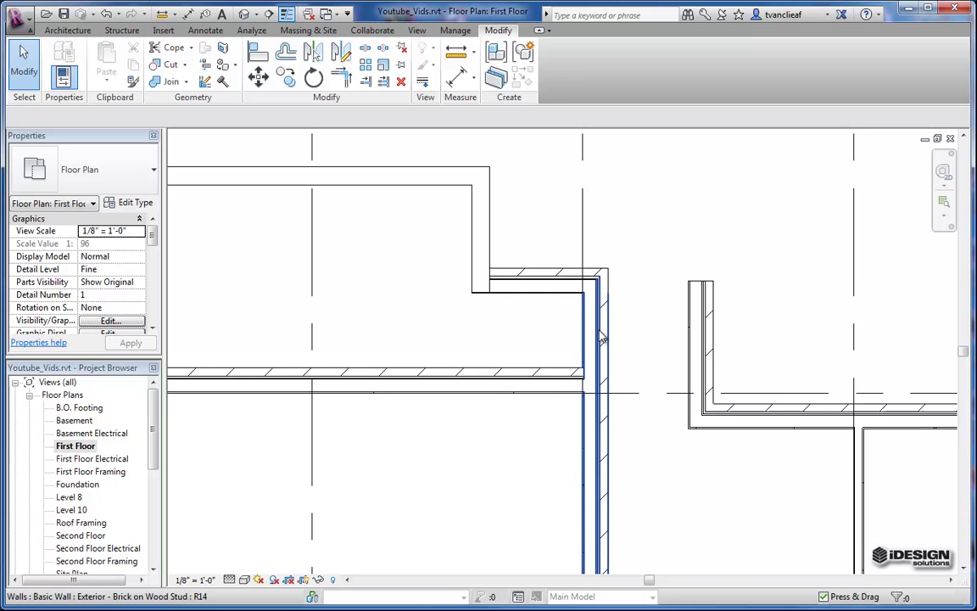
pyautogui.scroll(-3, 556, 371)
pyautogui.moveTo(543, 391); pyautogui.dragTo(475, 355, button='middle')
pyautogui.scroll(-2, 475, 327)
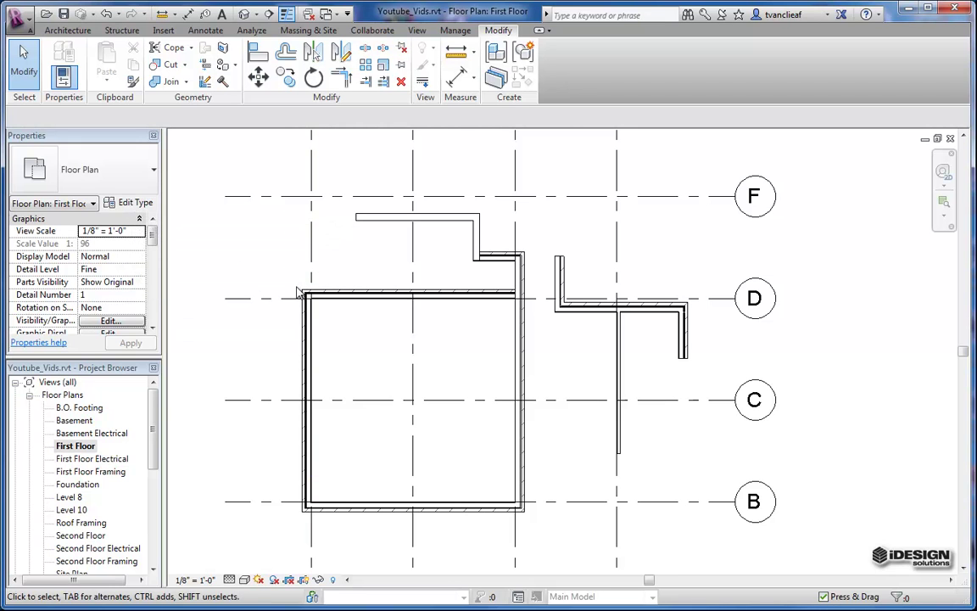
pyautogui.moveTo(393, 342); pyautogui.dragTo(404, 320, button='middle')
pyautogui.scroll(1, 418, 315)
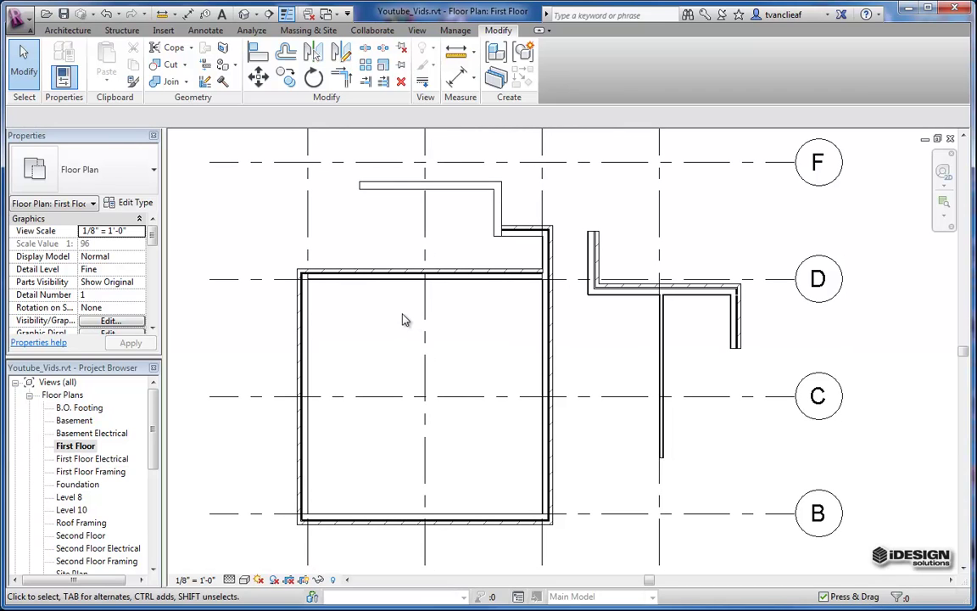